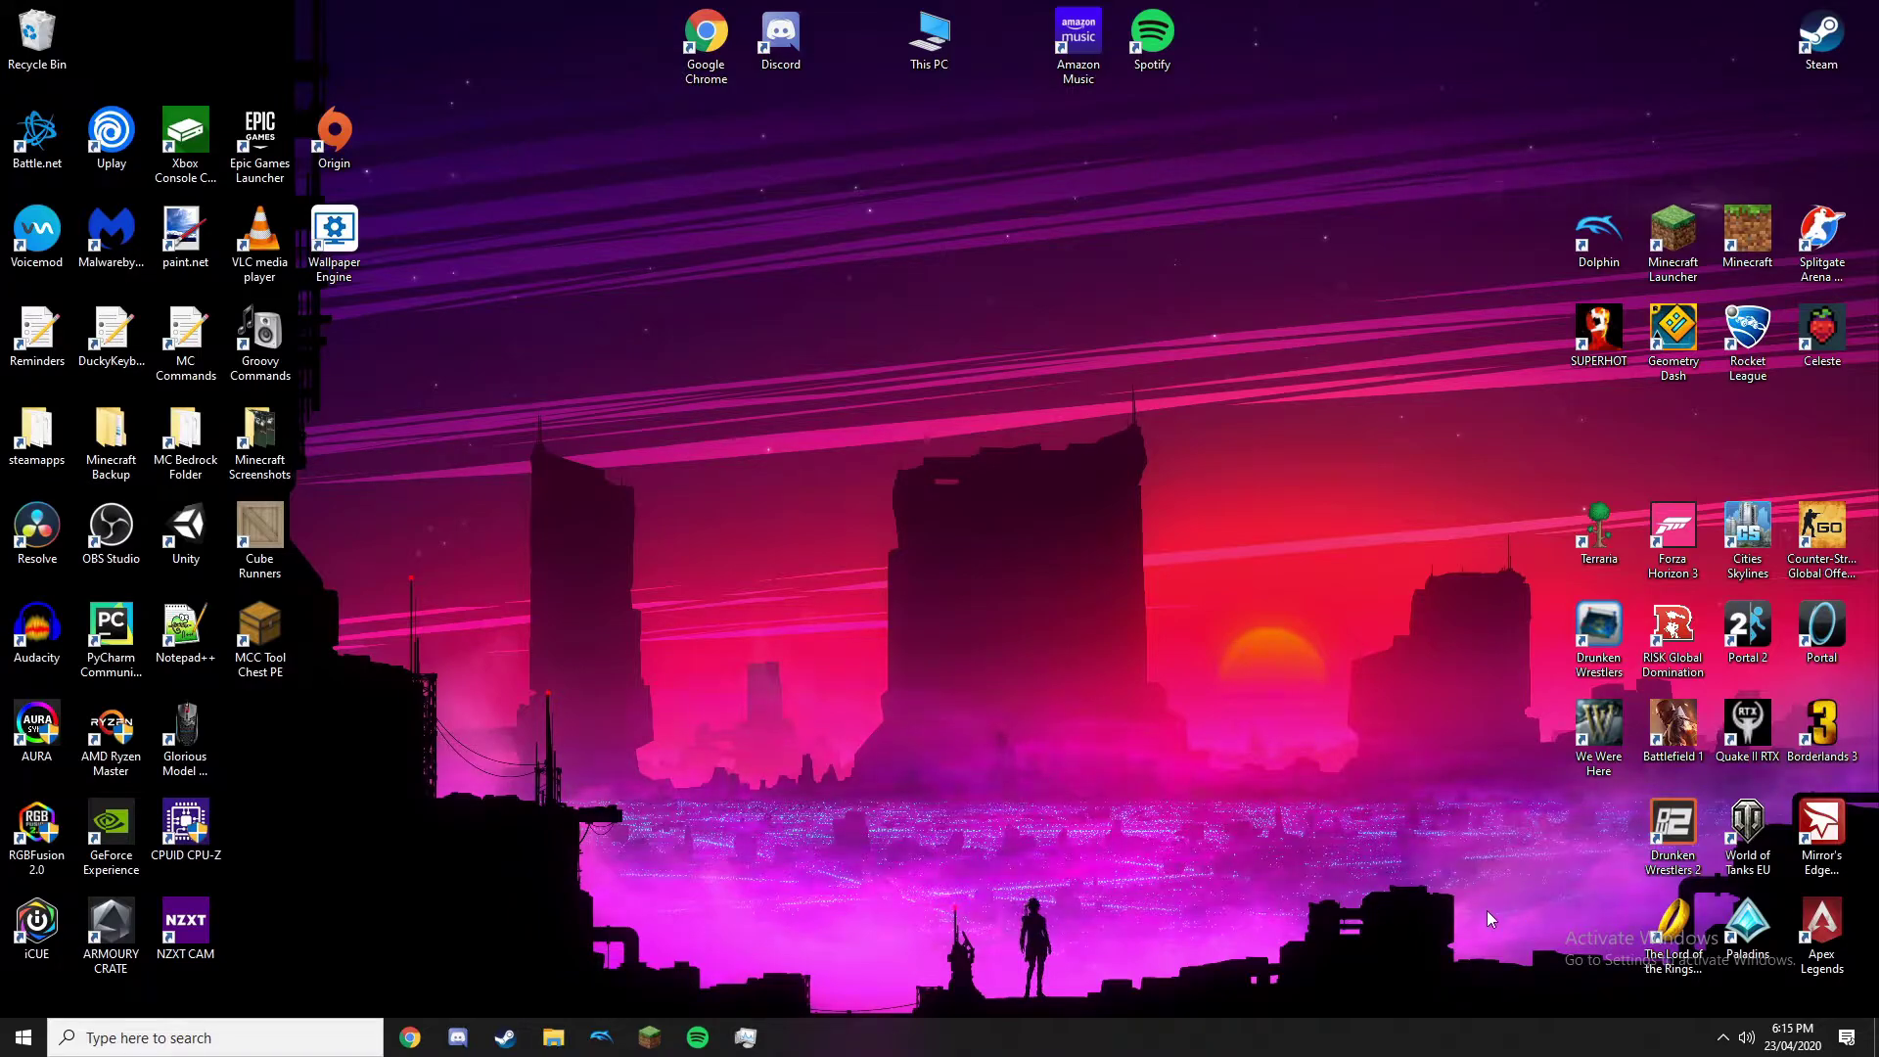
- Bring up and dismiss the taskbar and desktop right-click menus
right_click(821, 1048)
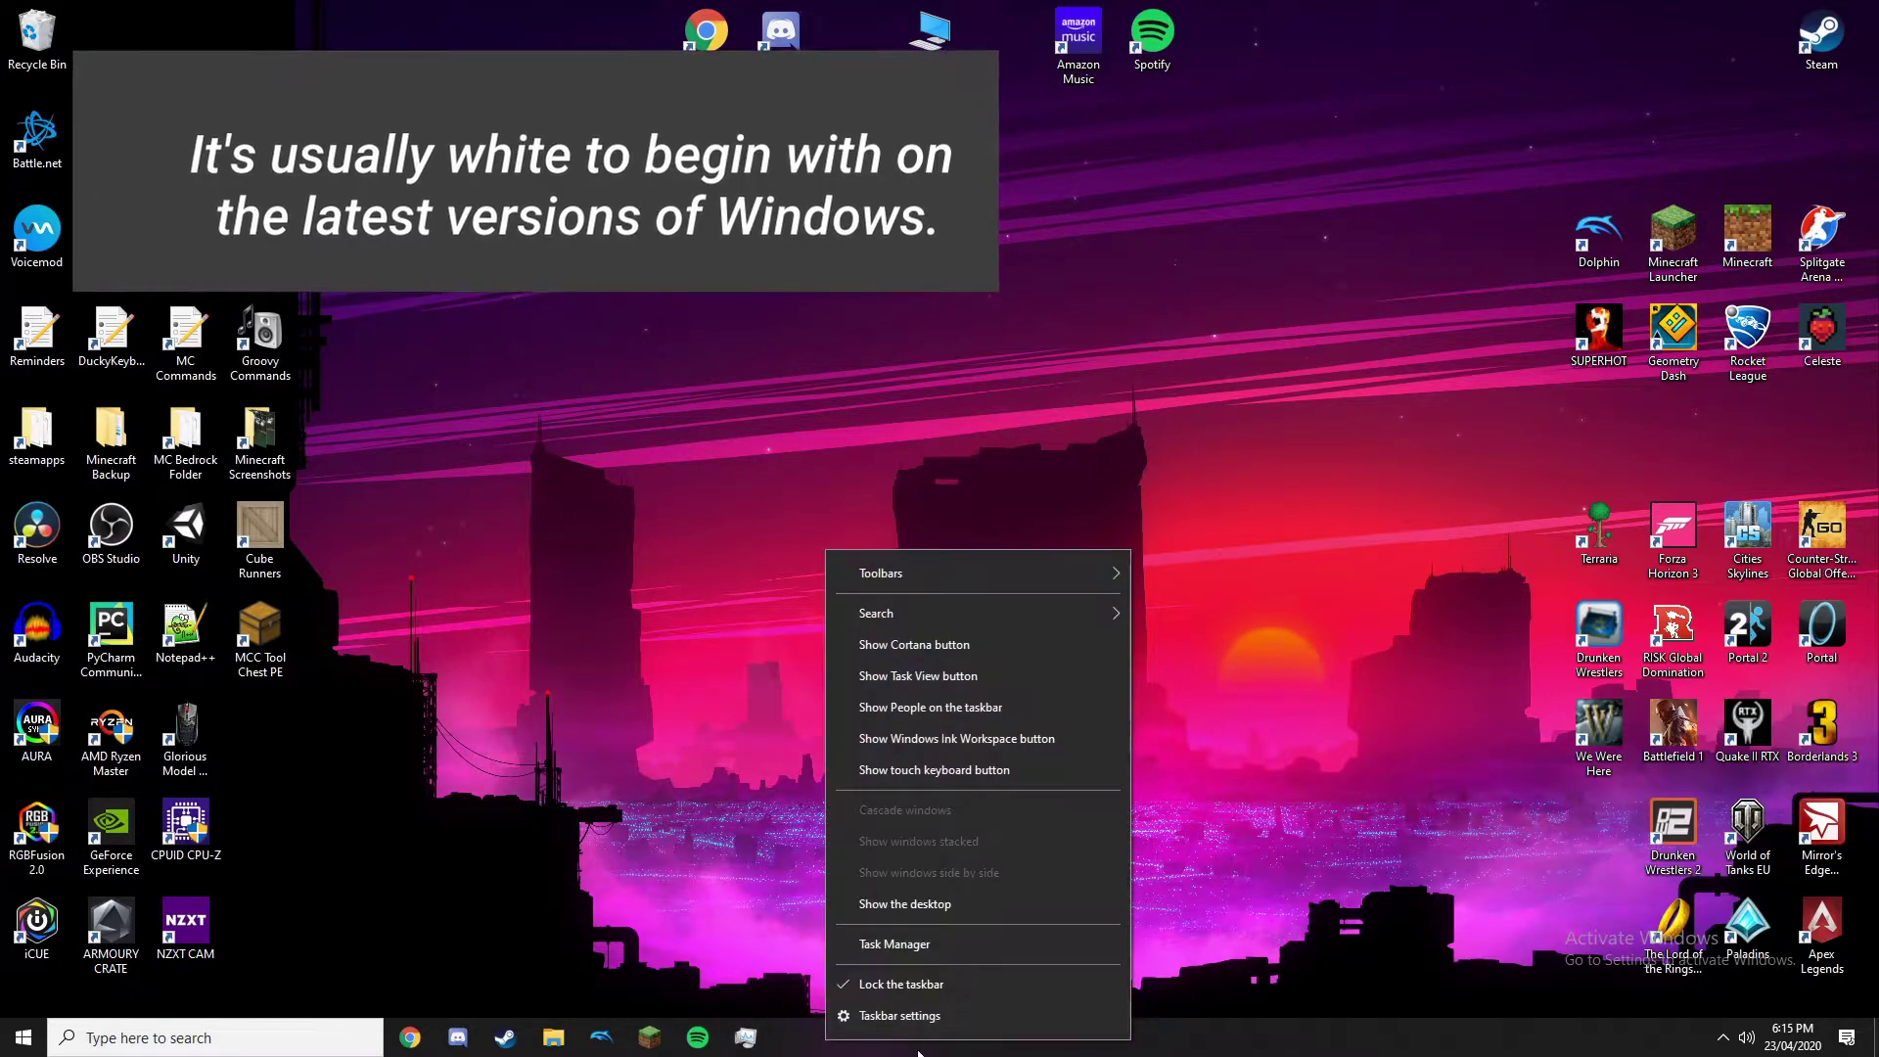
left_click(1182, 985)
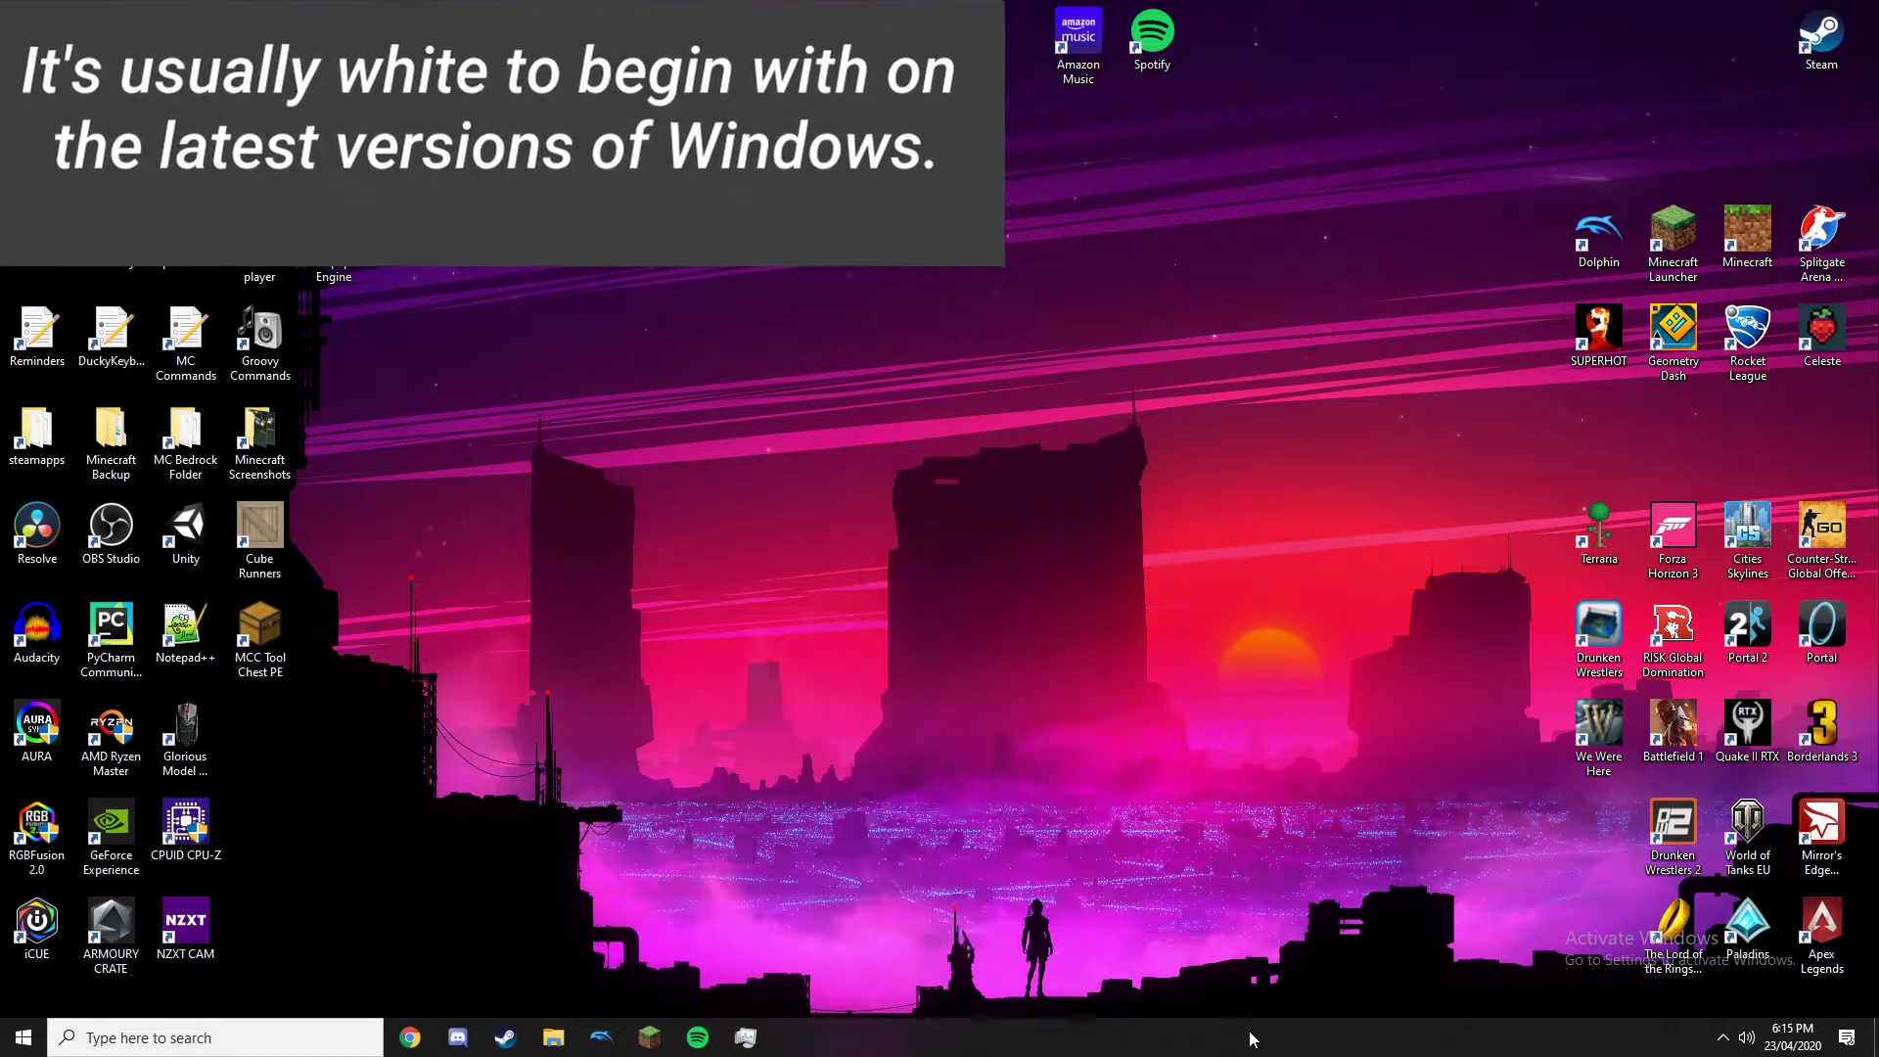
right_click(838, 654)
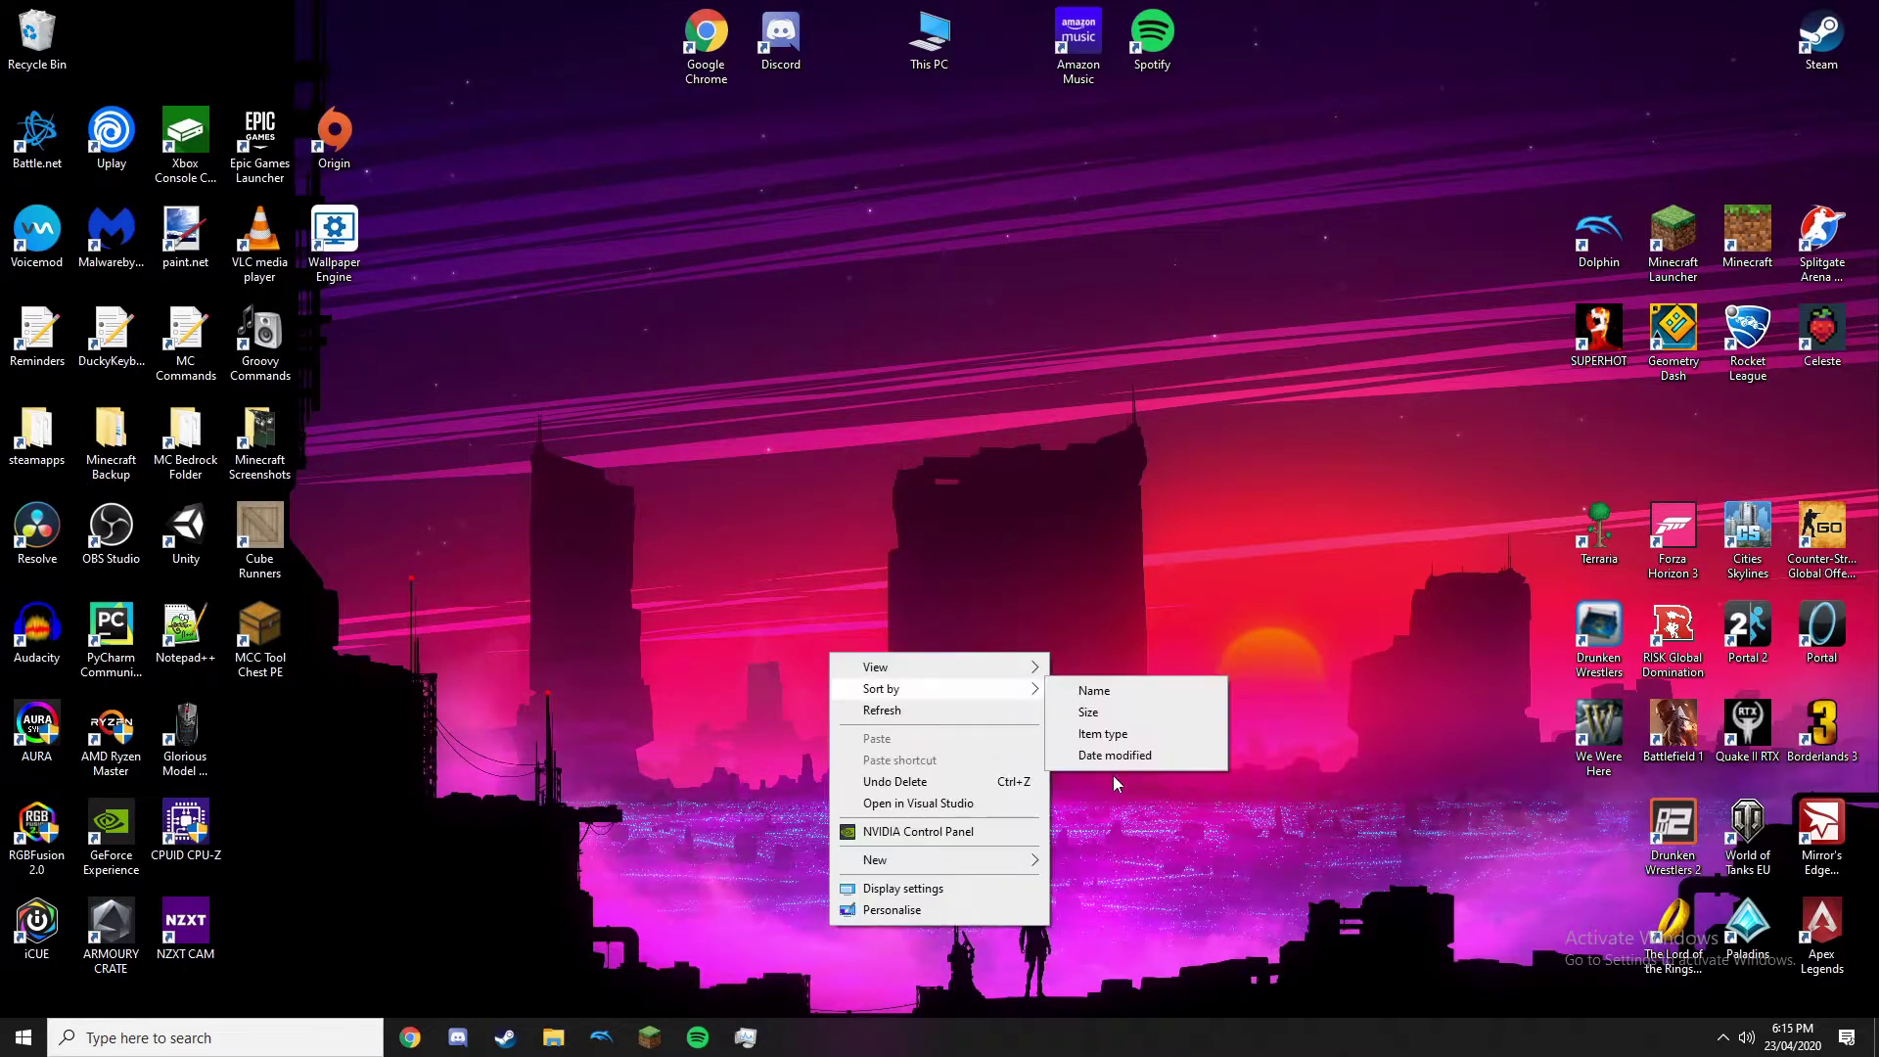
left_click(1289, 832)
left_click_drag(682, 351, 1107, 663)
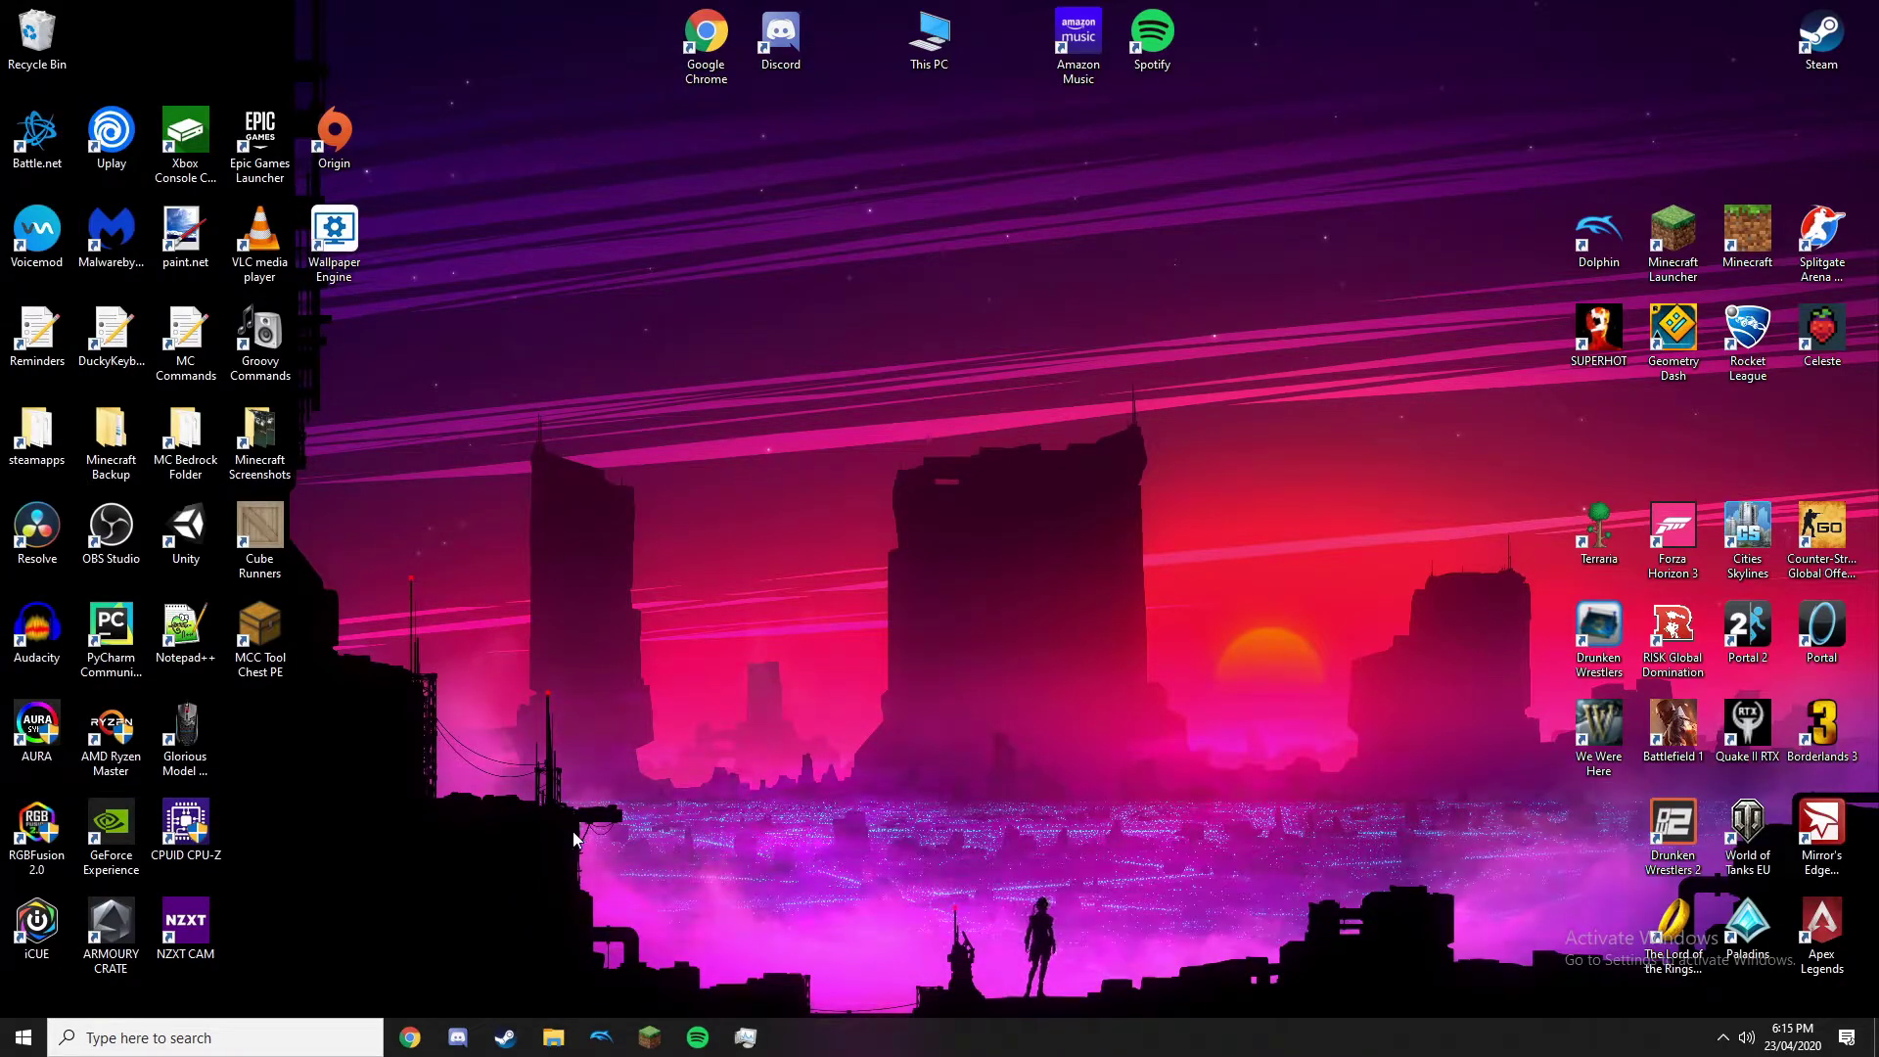
- Mark out the Activate Windows watermark and check the activation status in Settings
left_click(23, 1038)
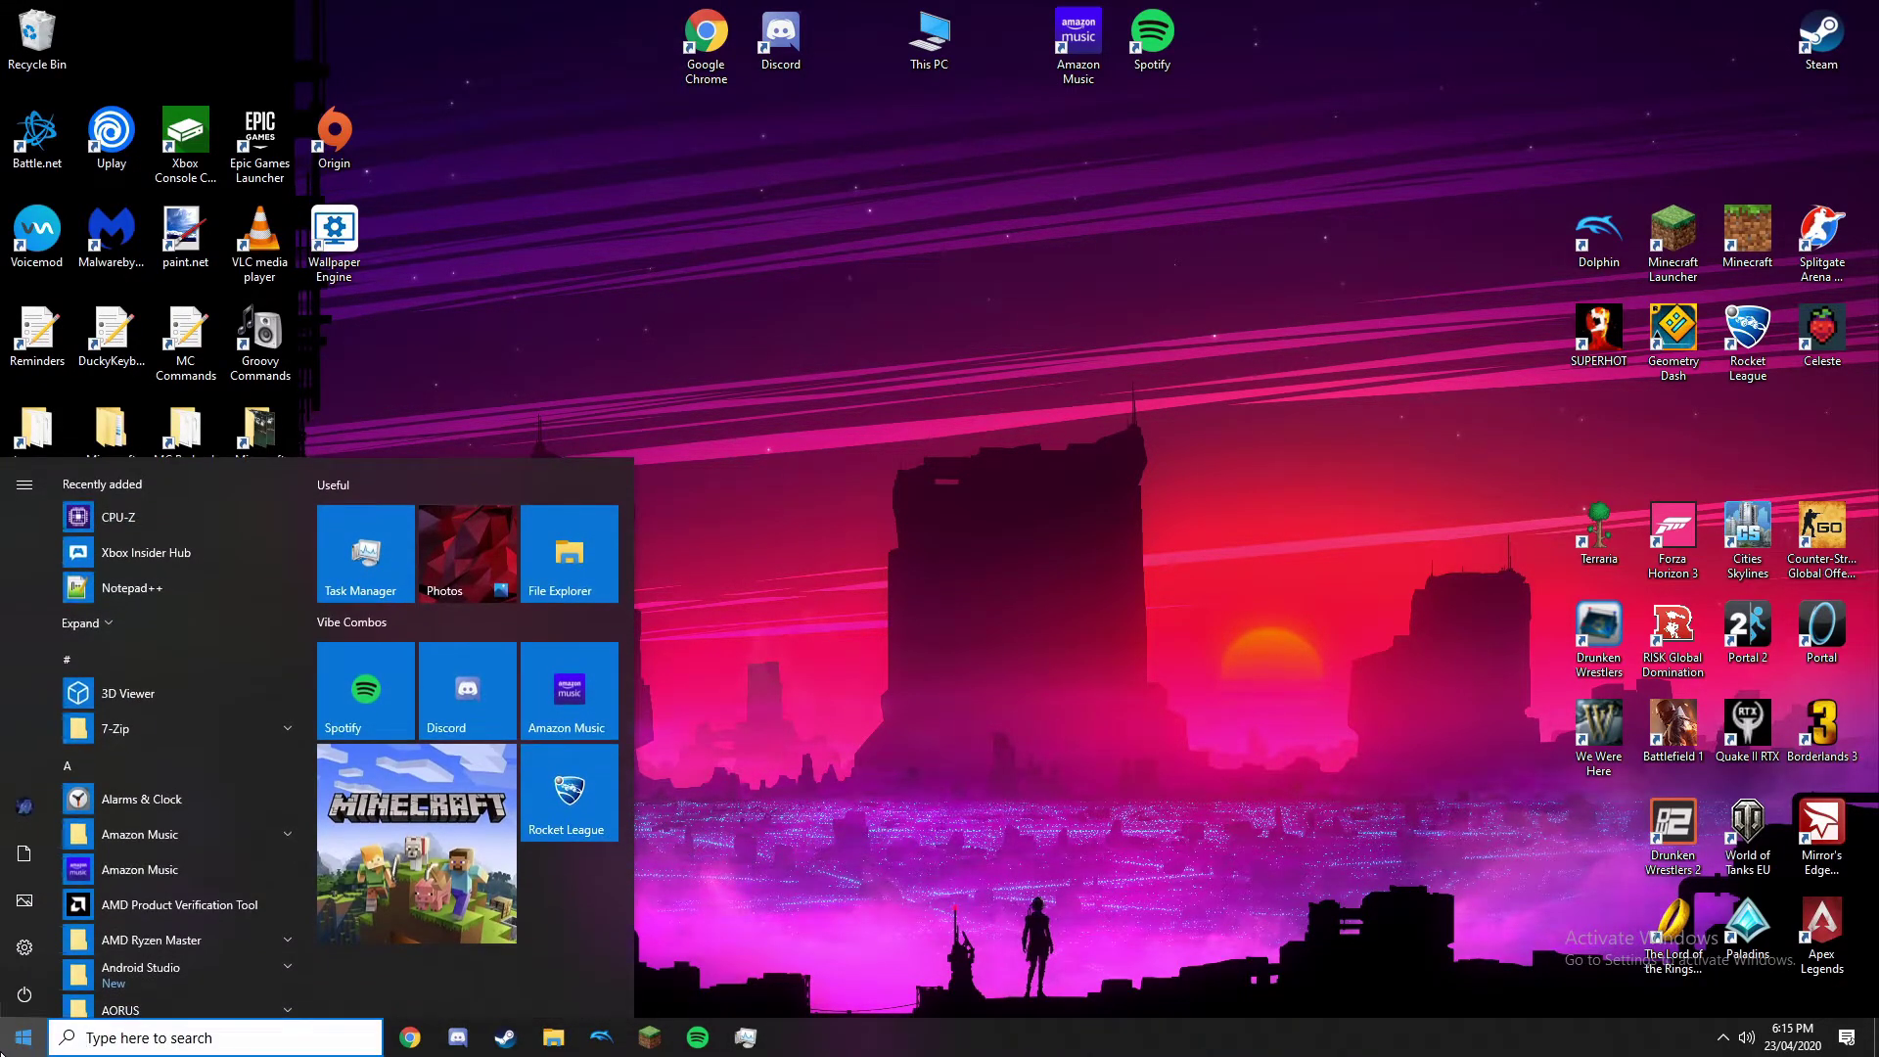
left_click(1126, 847)
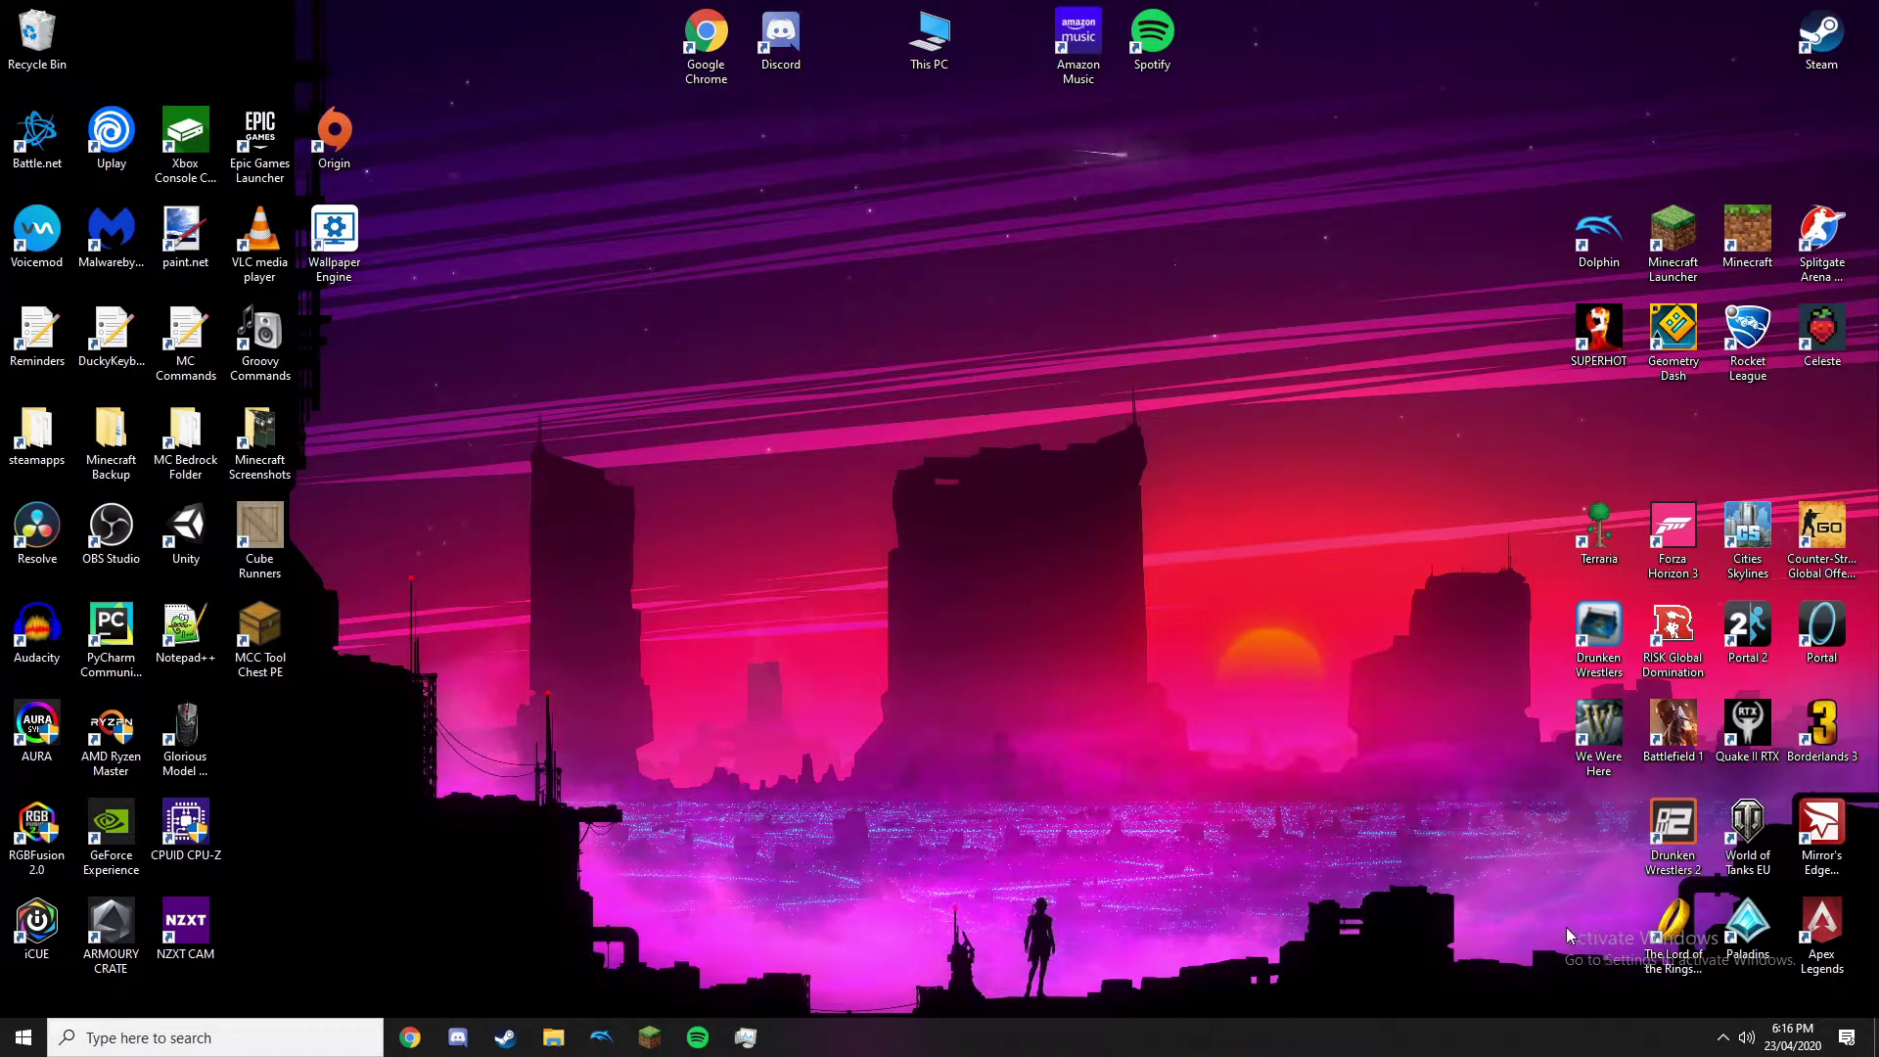
left_click_drag(1566, 925, 1507, 937)
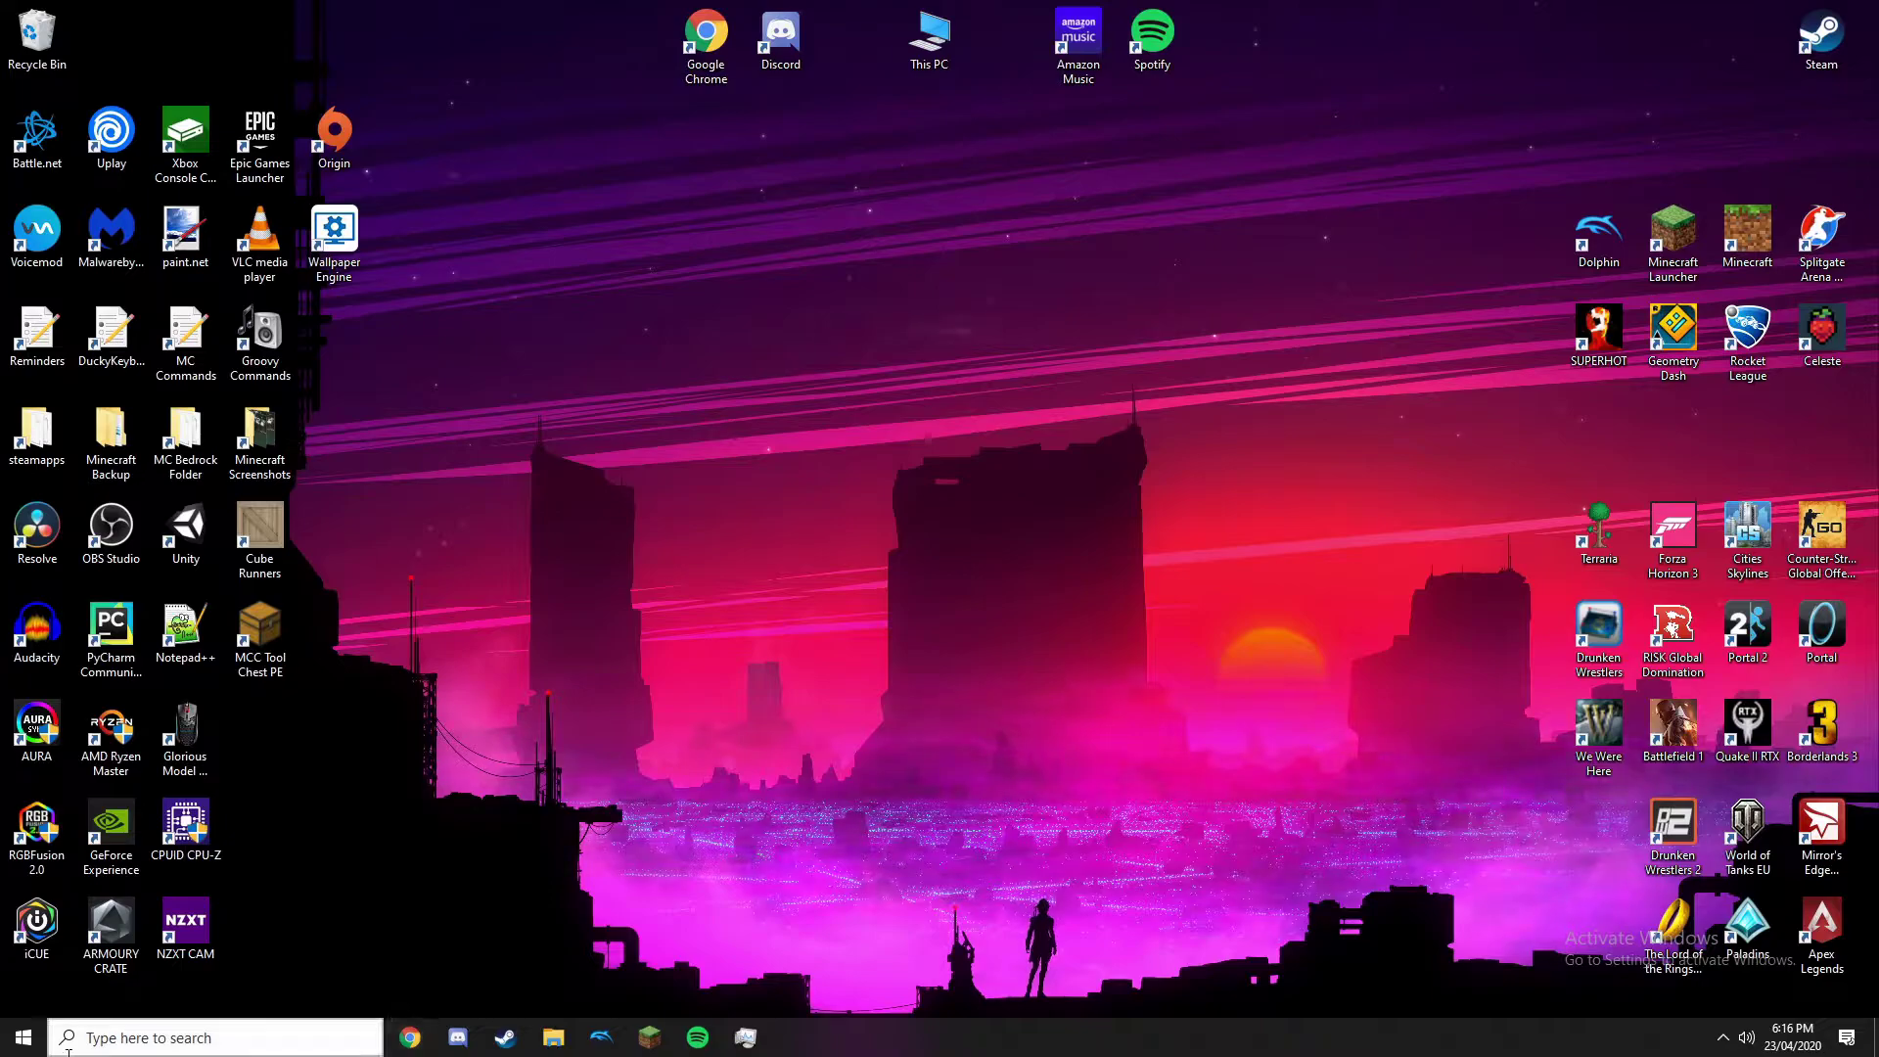
key("super")
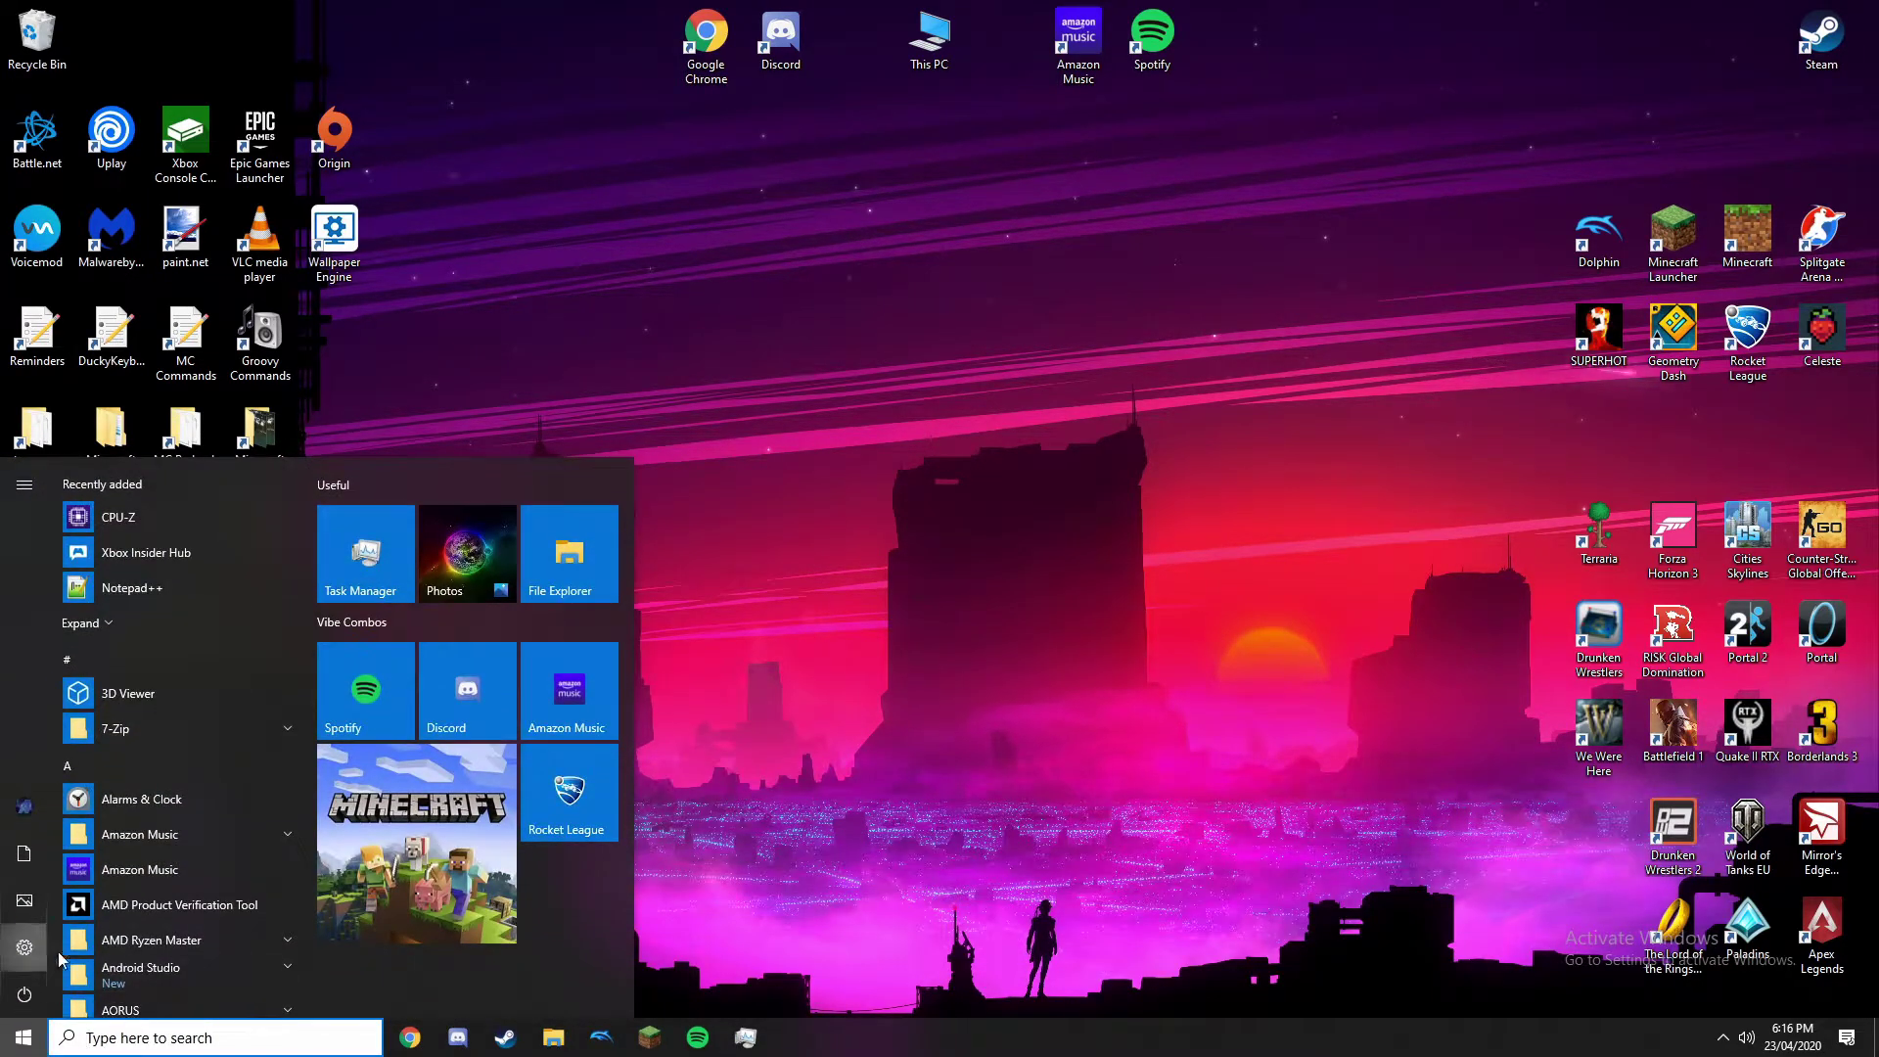
left_click(44, 949)
left_click(874, 732)
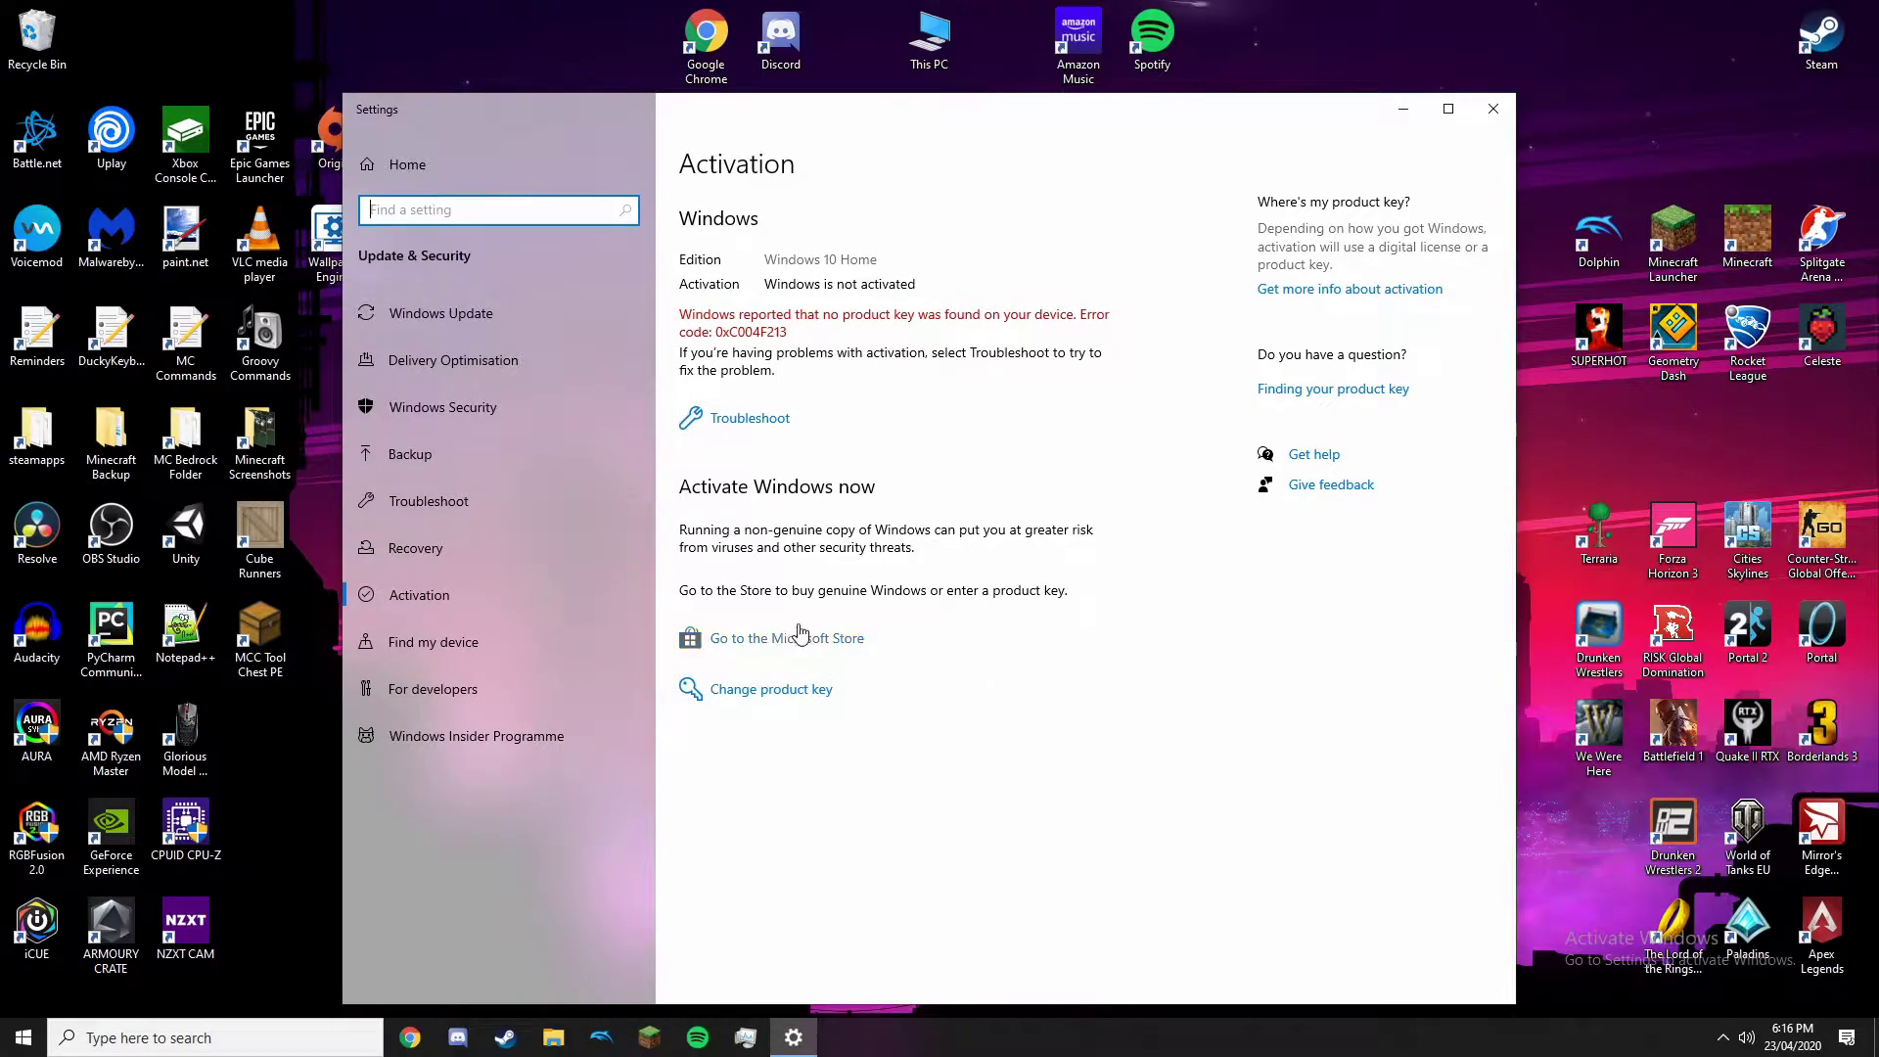
left_click(1486, 109)
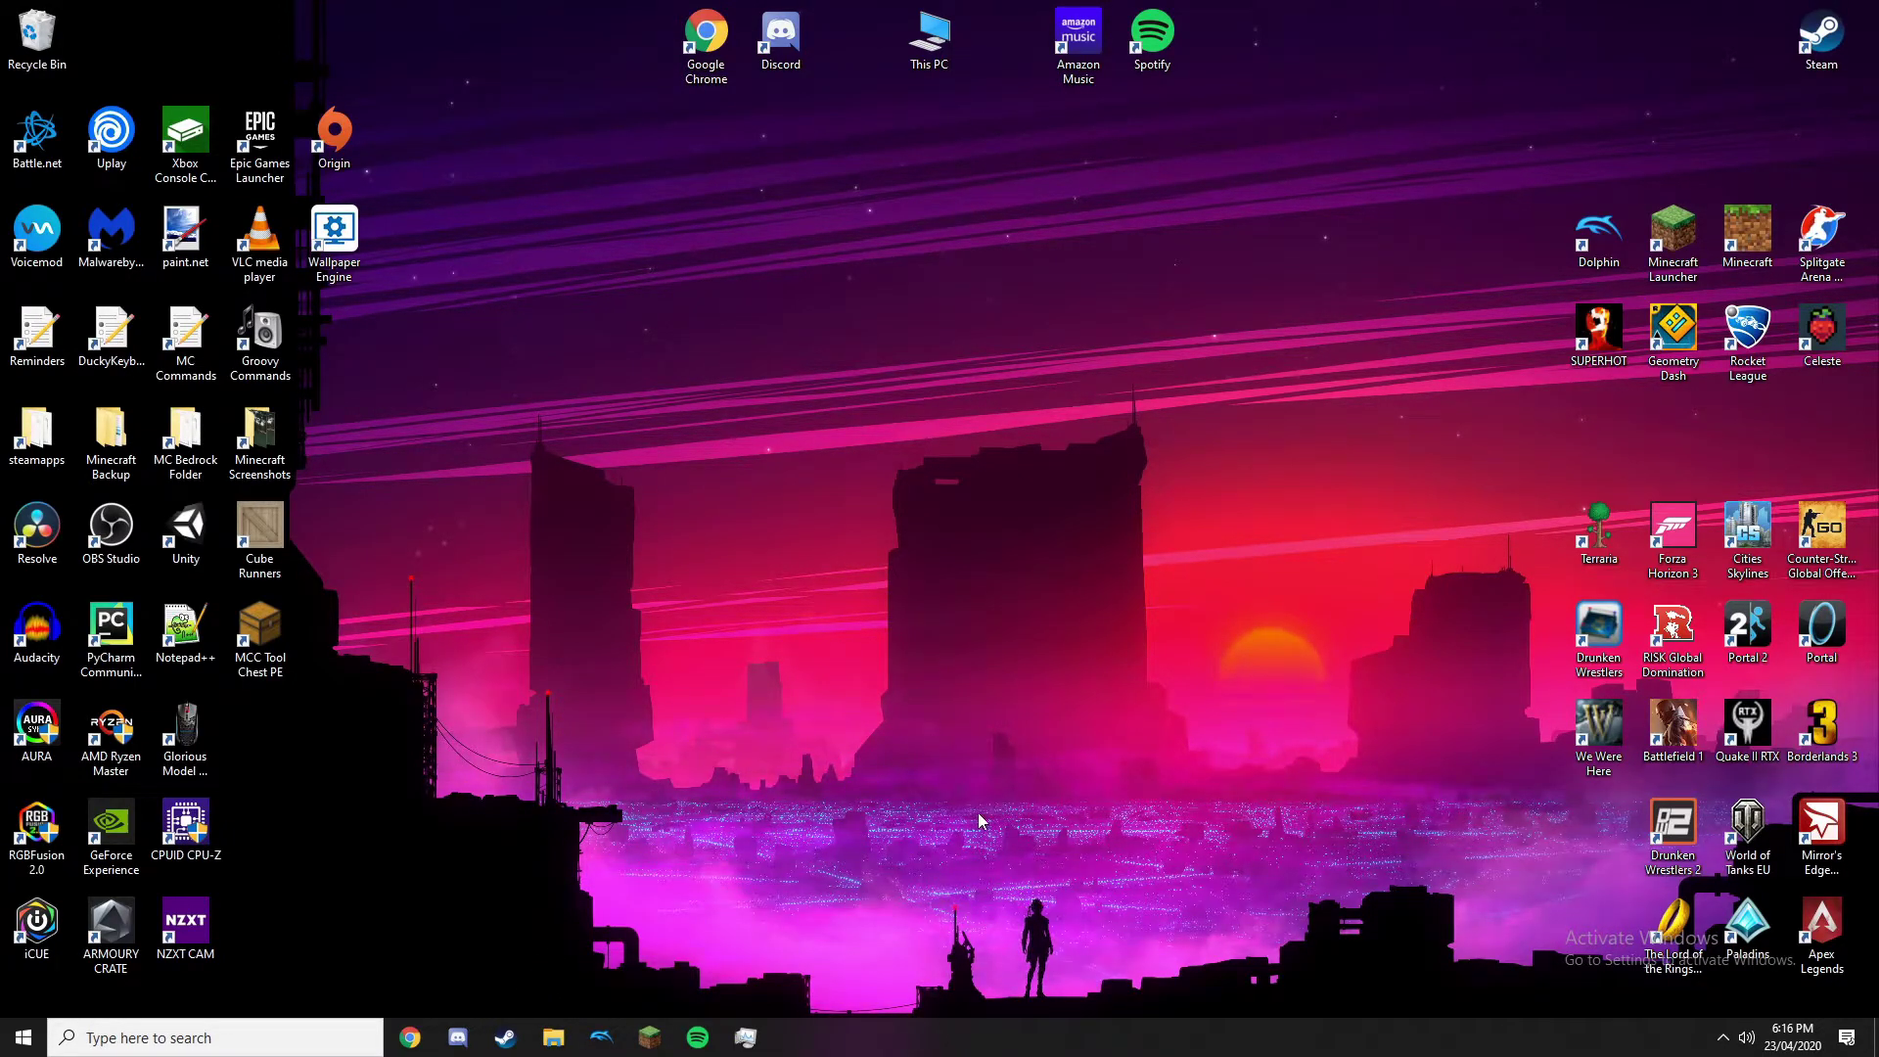
- Open and close Google Chrome, then bring up and dismiss the taskbar menu
left_click(410, 1037)
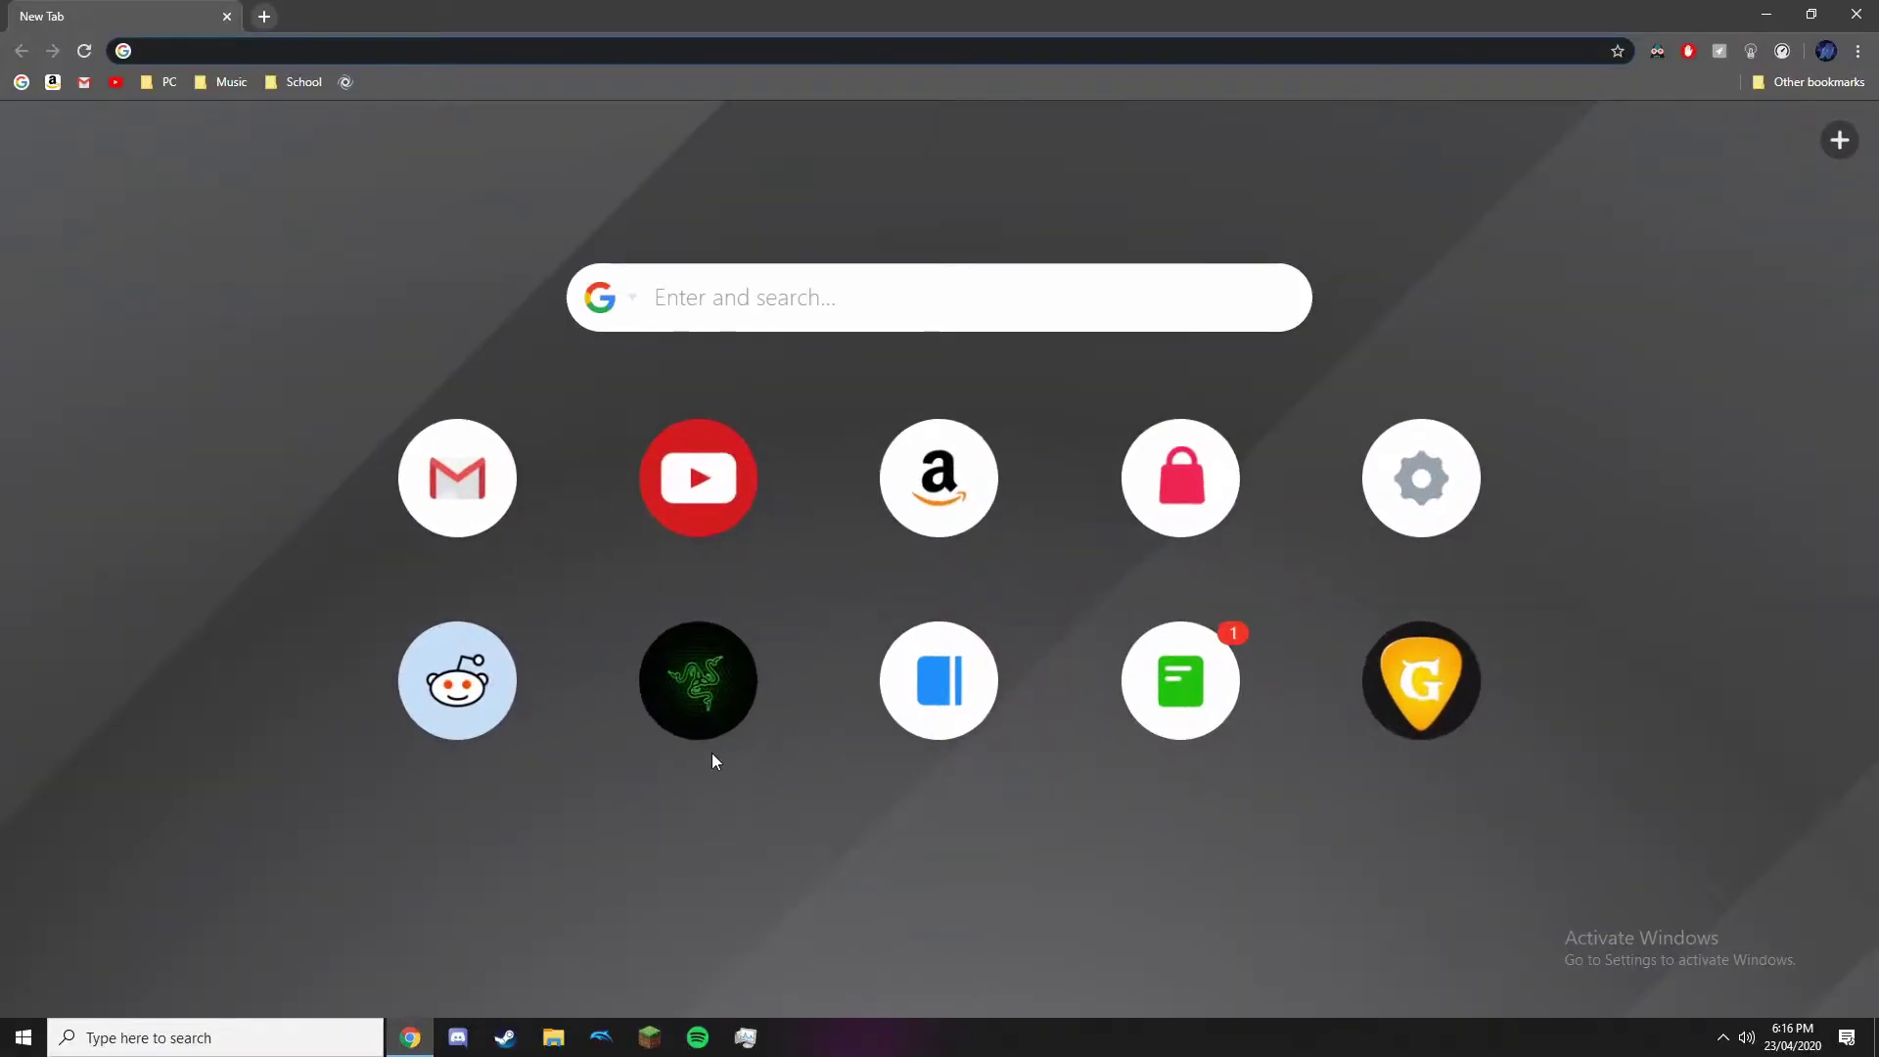
left_click(1856, 14)
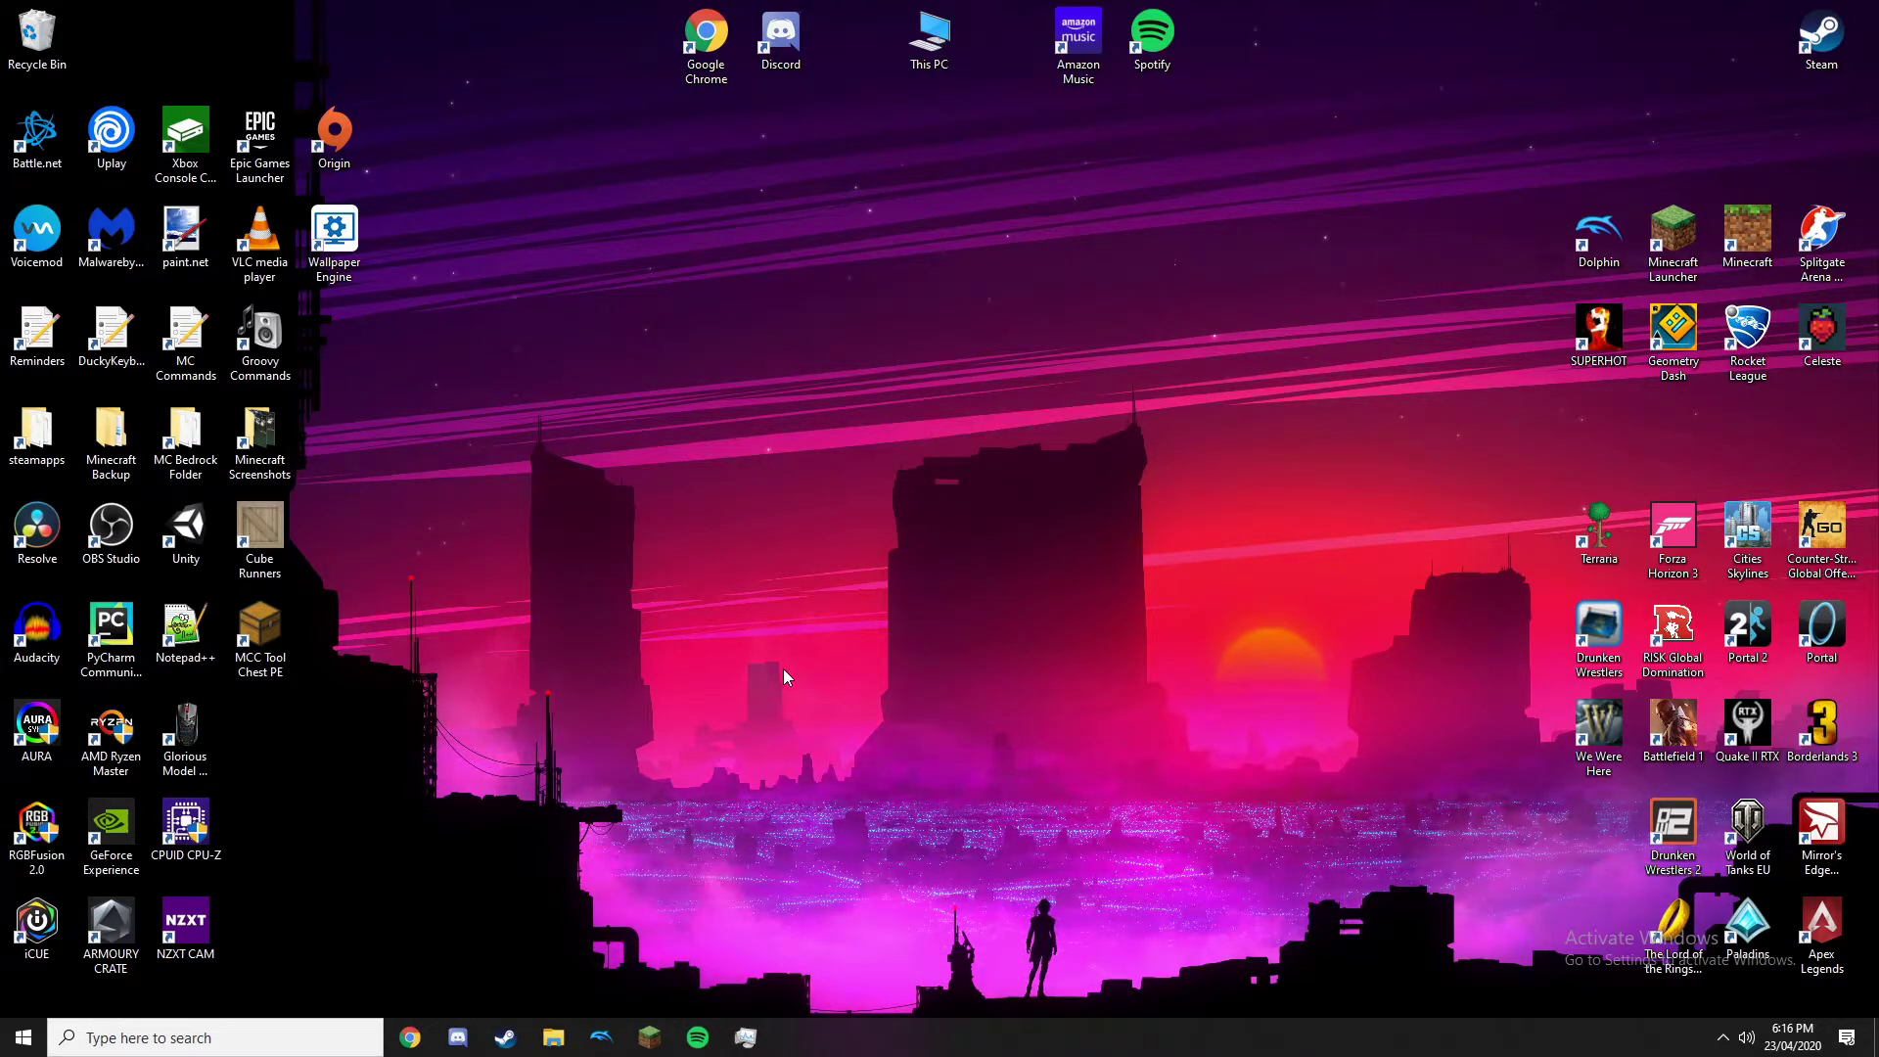
right_click(860, 1037)
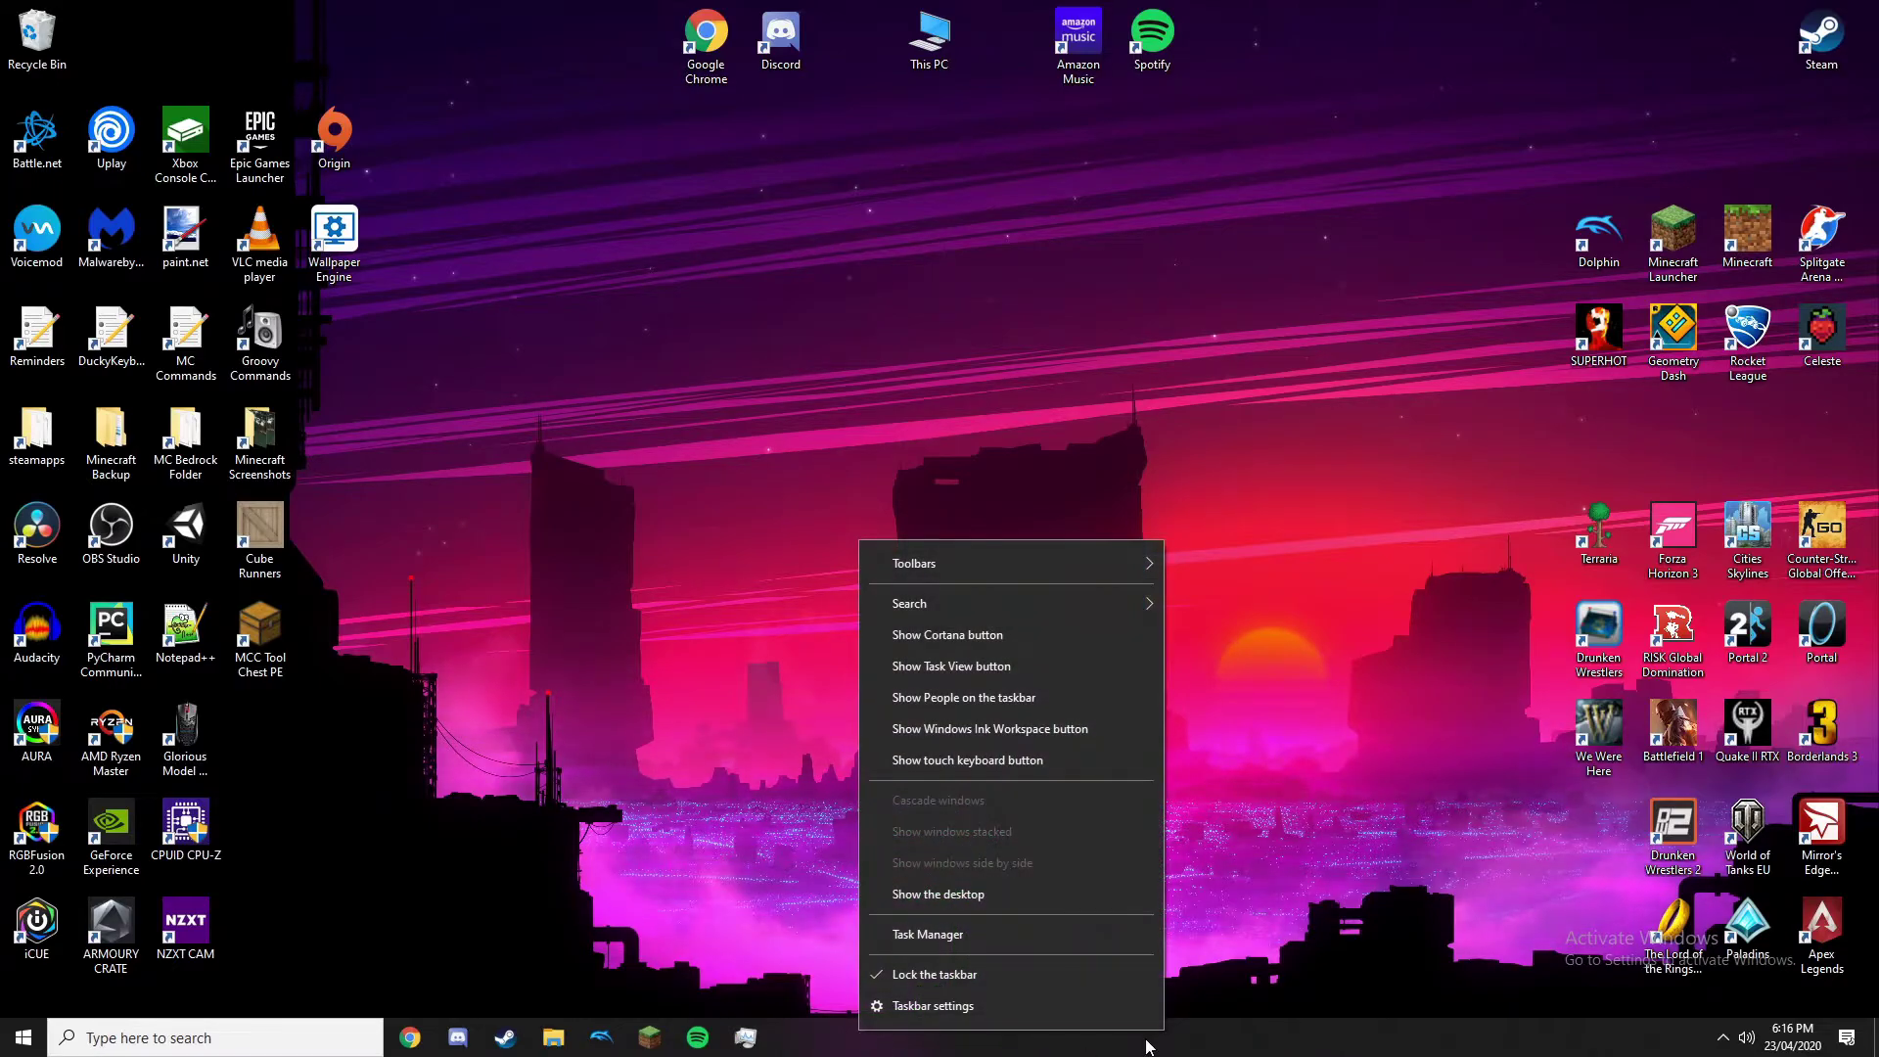
left_click(1196, 1044)
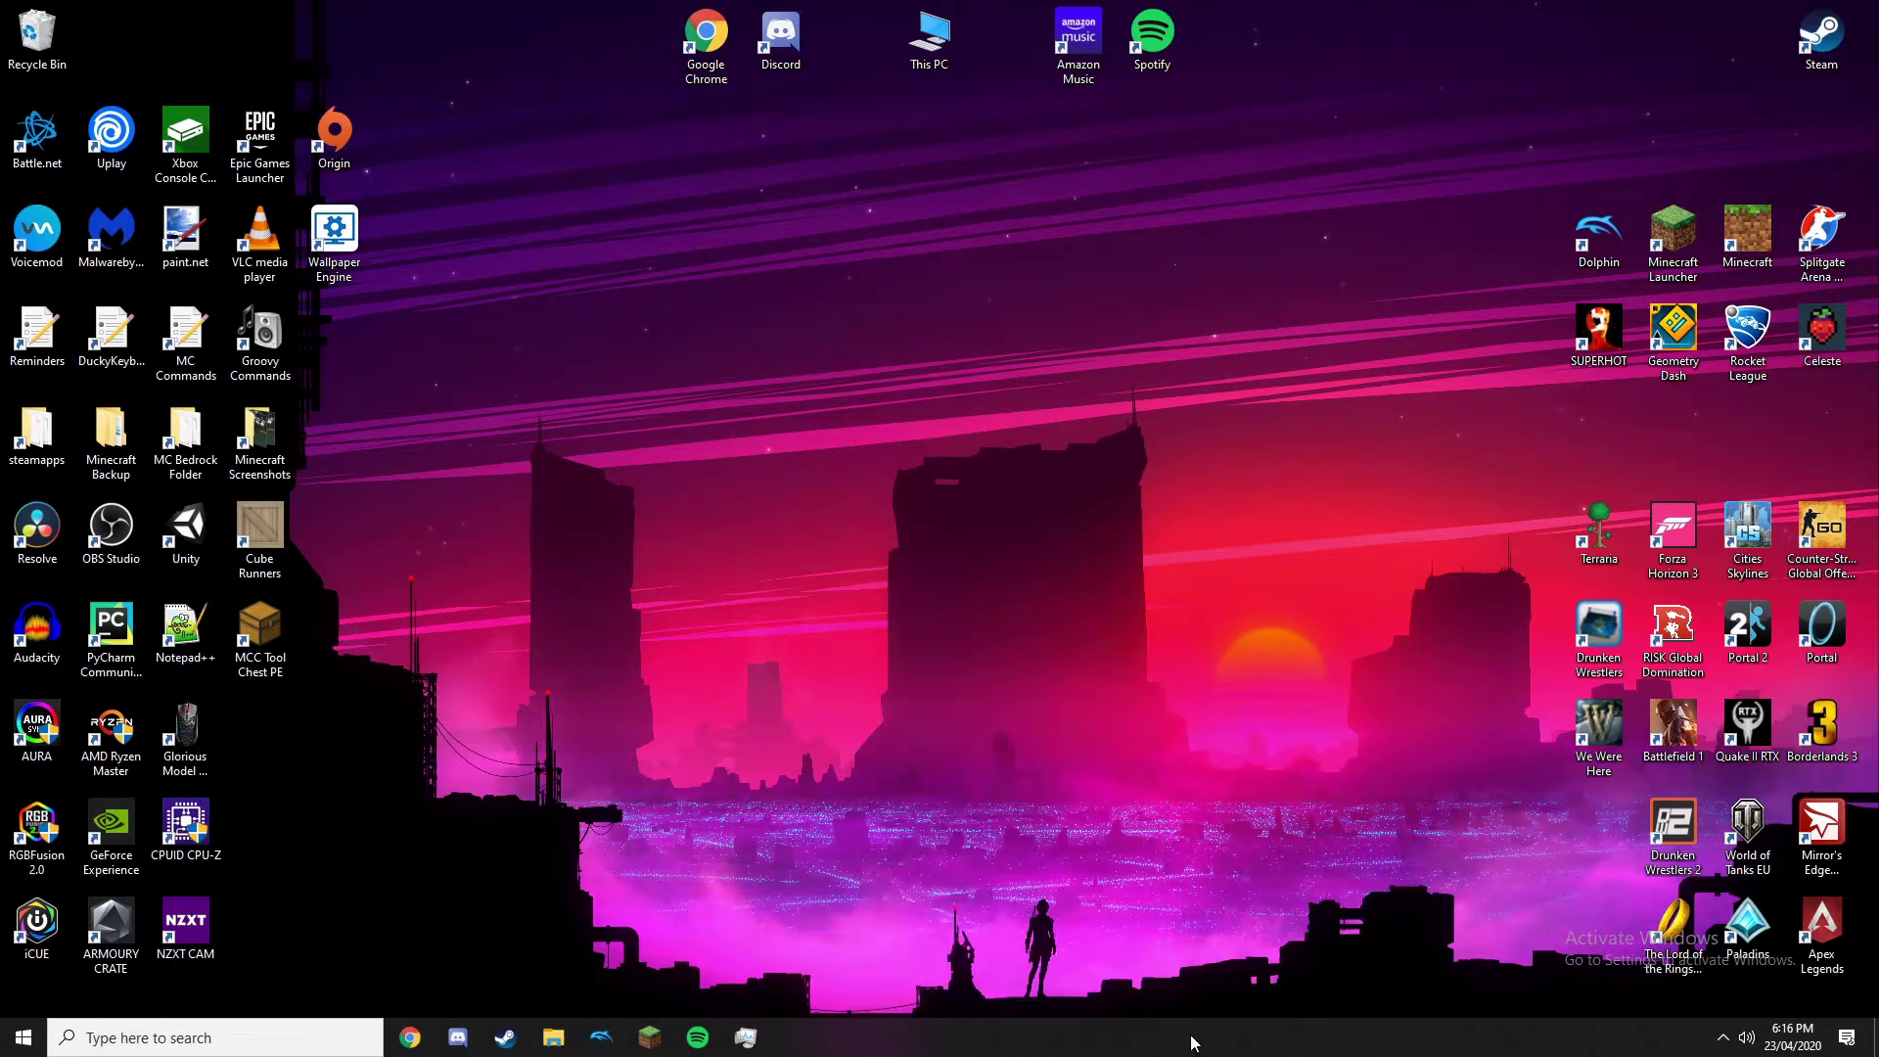
- Browse from This PC to C:\Windows\Resources\Themes in File Explorer
left_click(556, 1030)
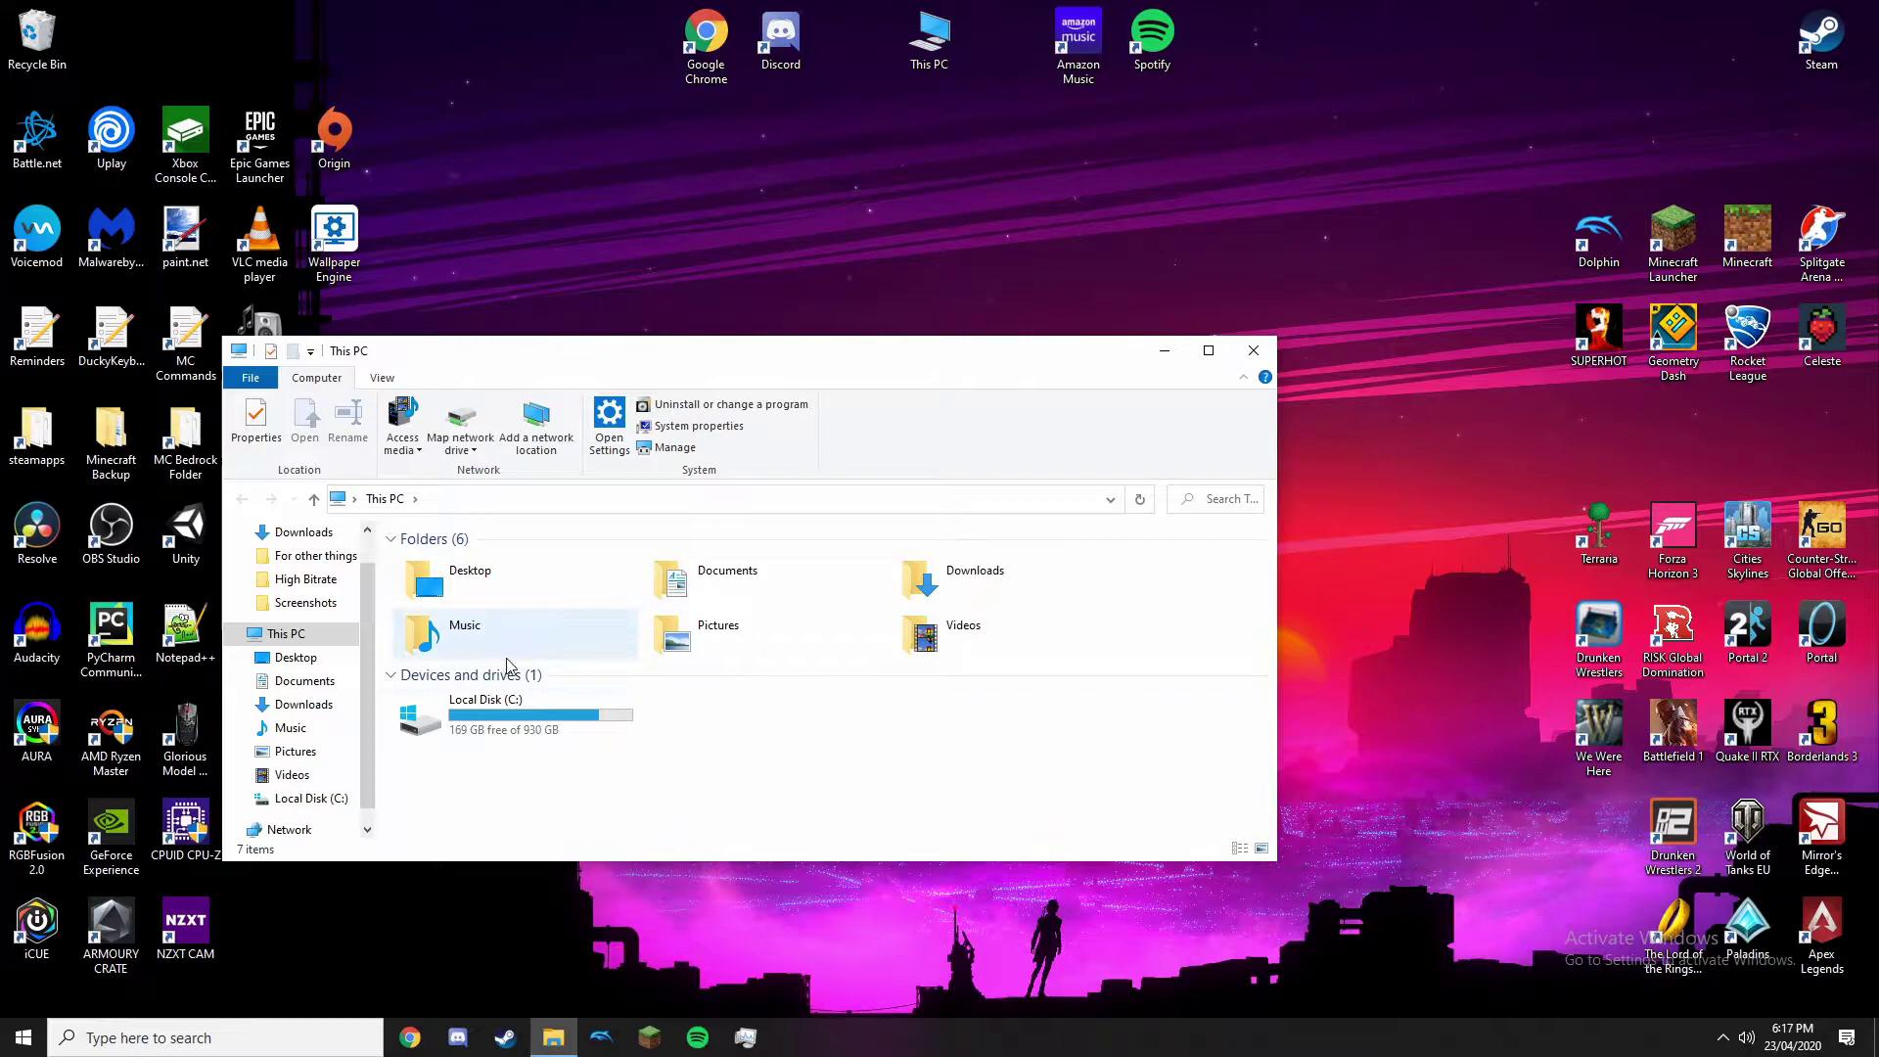
double_click(554, 726)
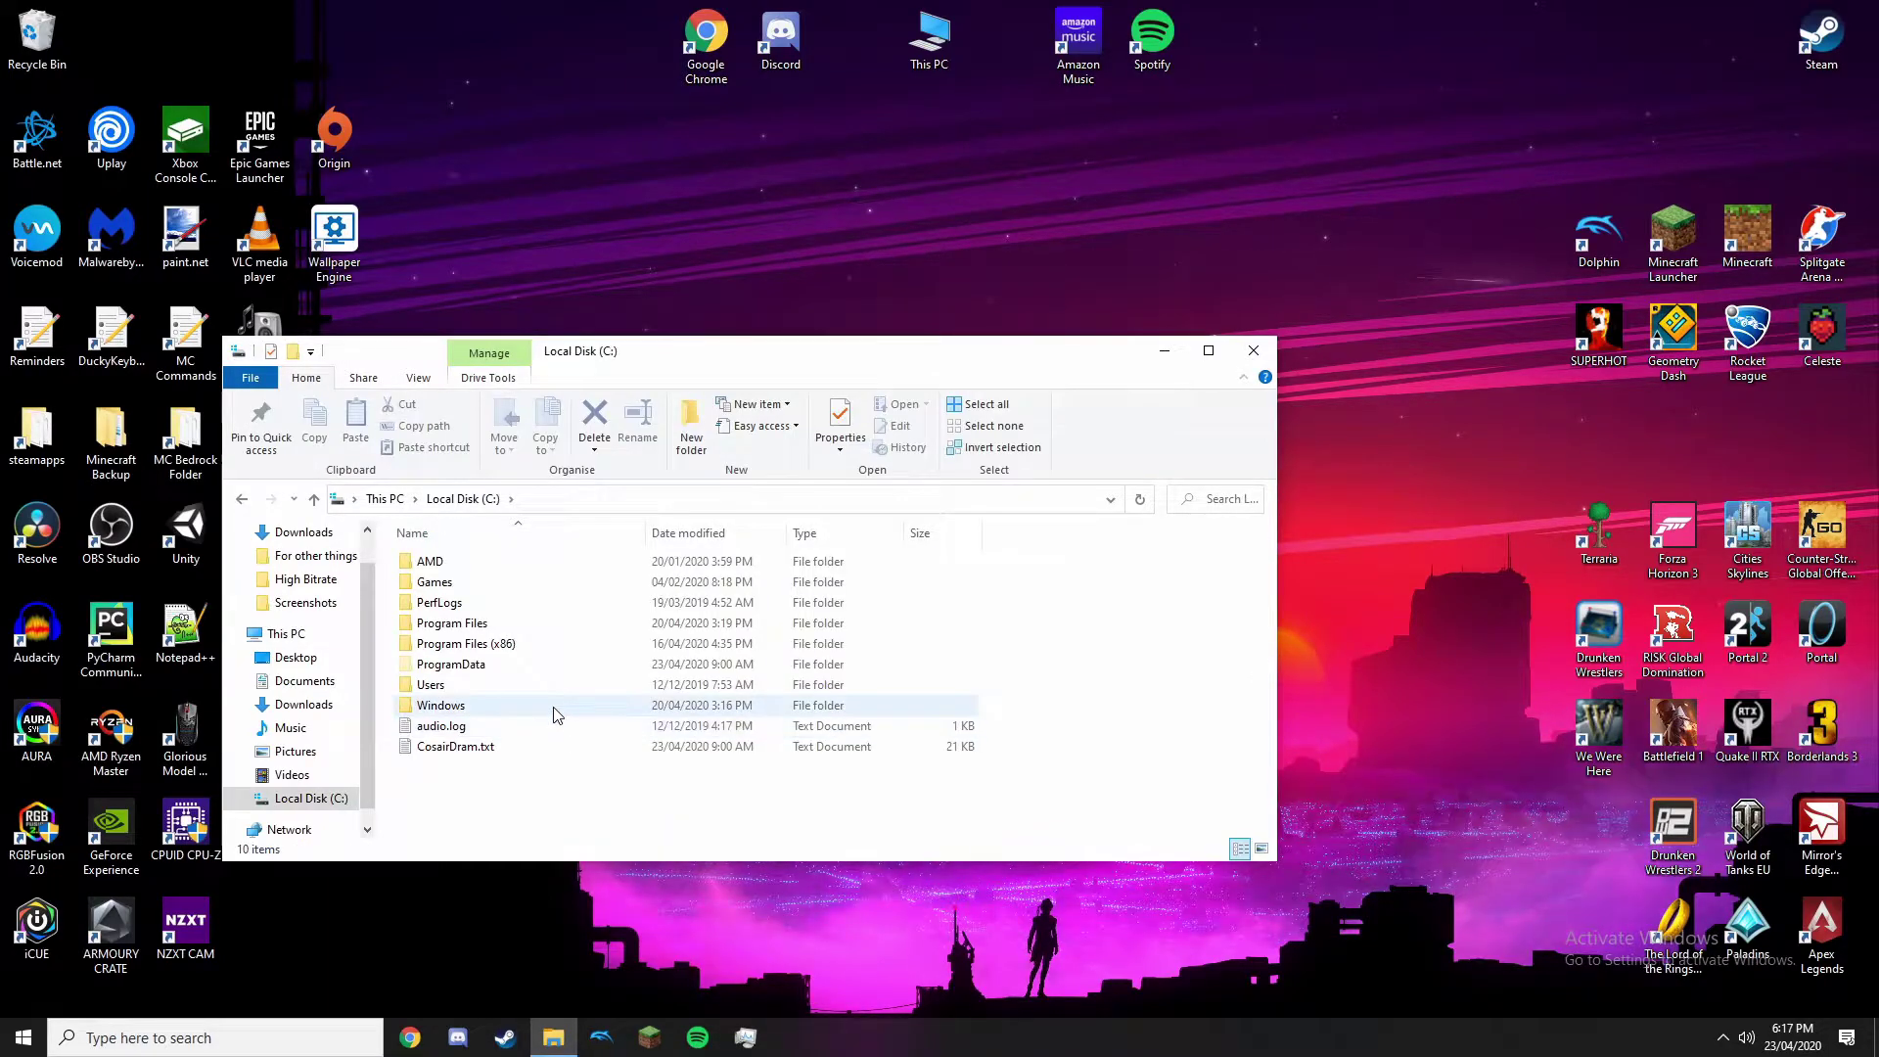
double_click(554, 712)
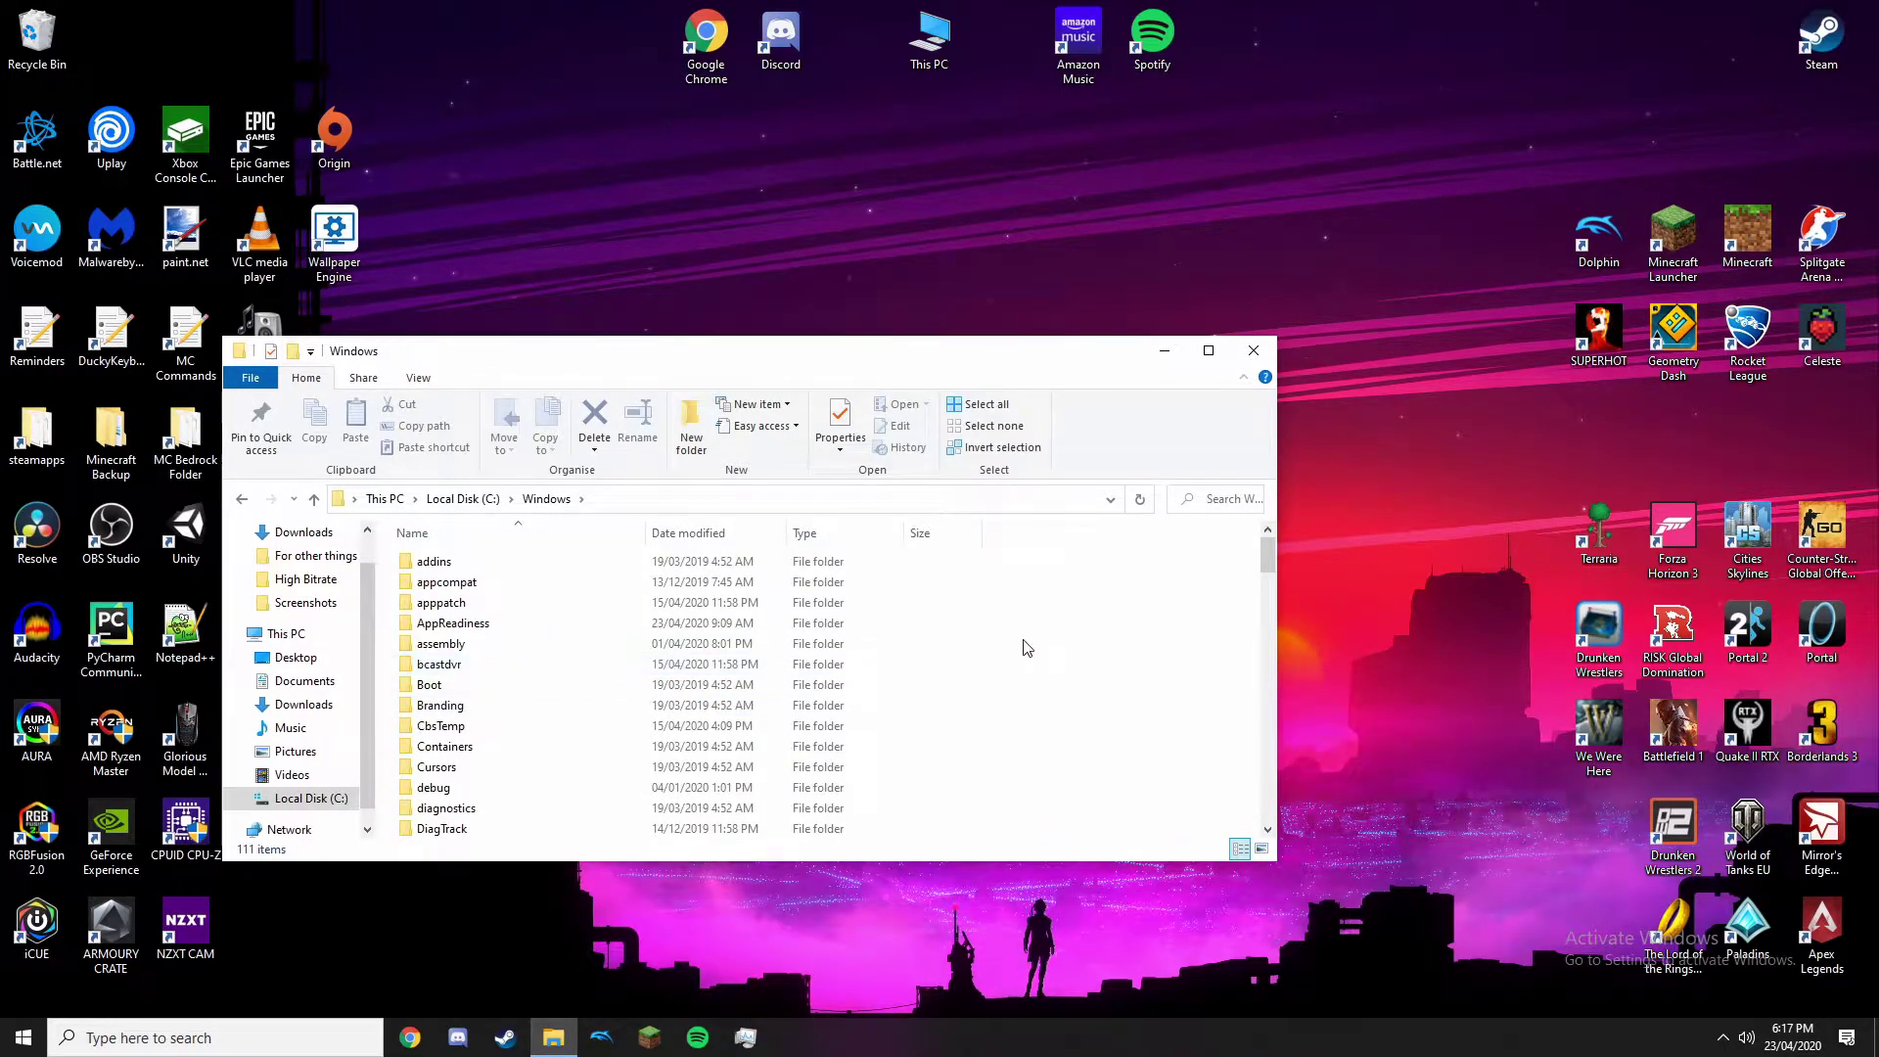
key("r")
scroll(925, 690, "up", 6)
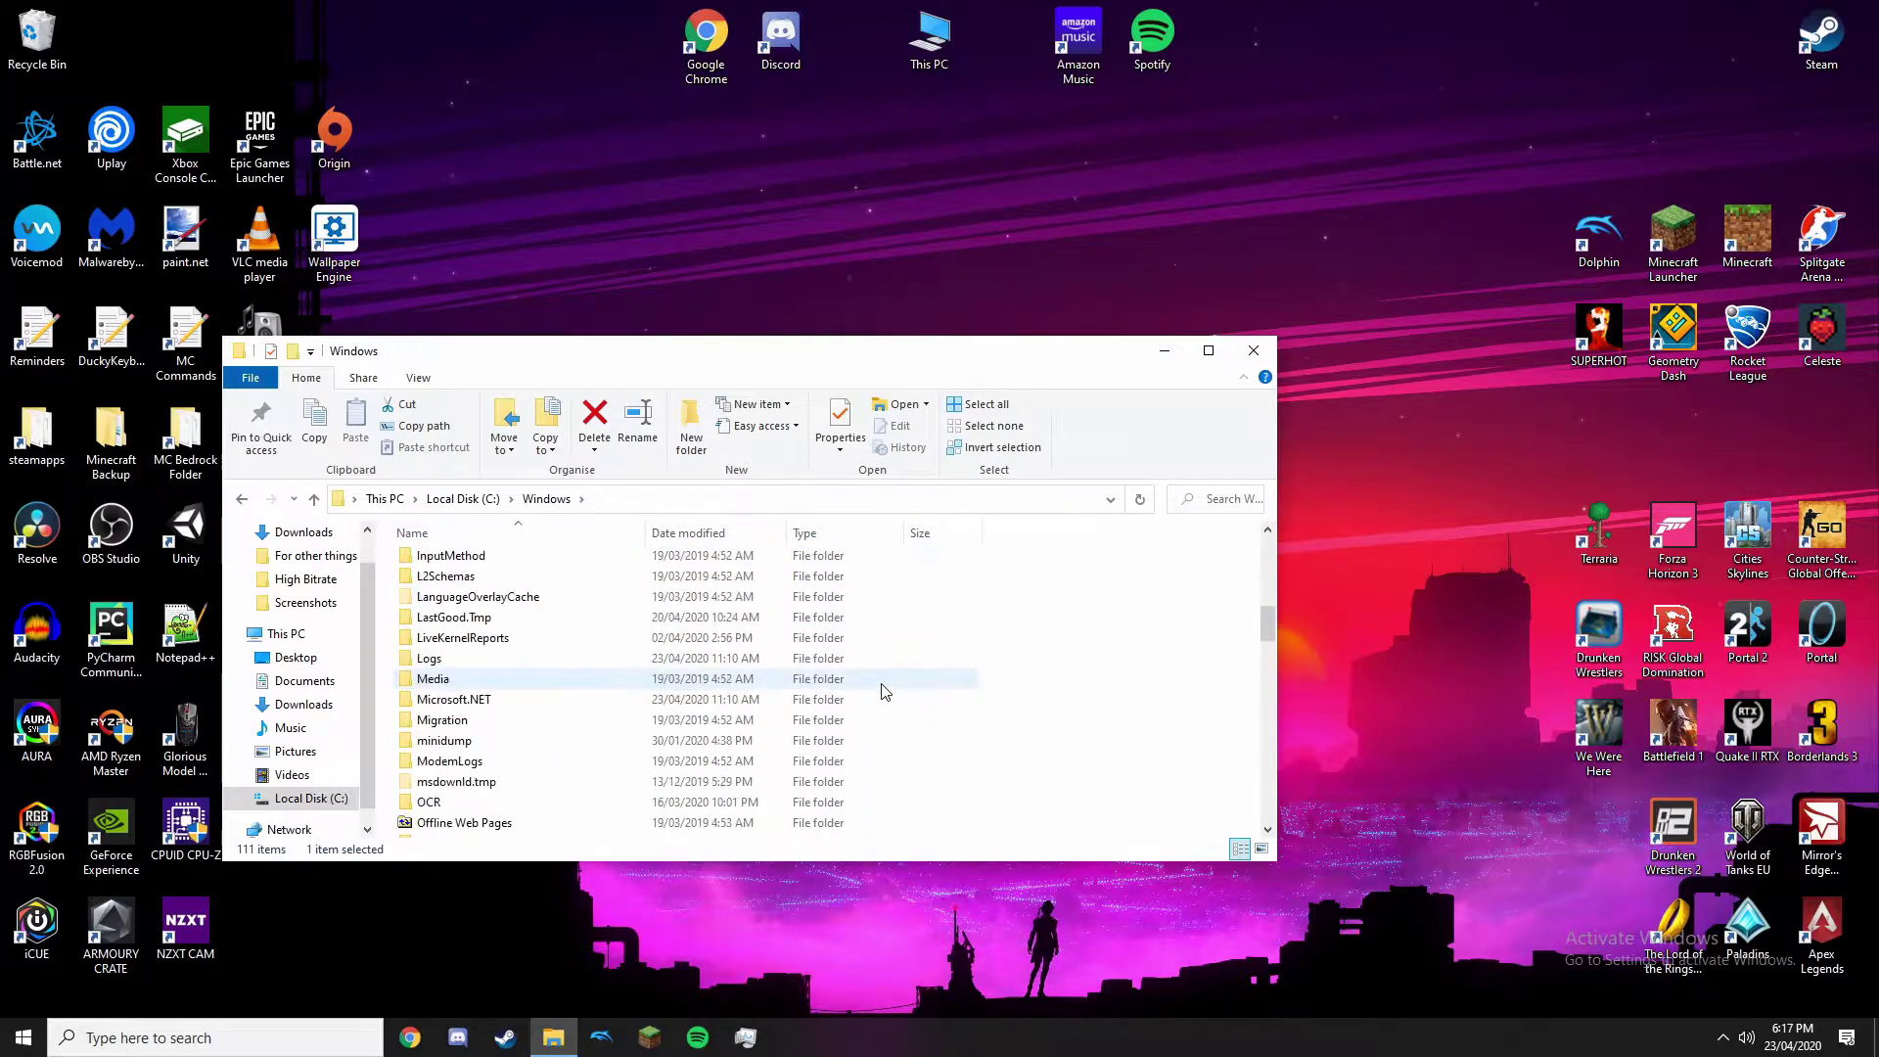
scroll(878, 692, "down", 5)
scroll(562, 704, "up", 1)
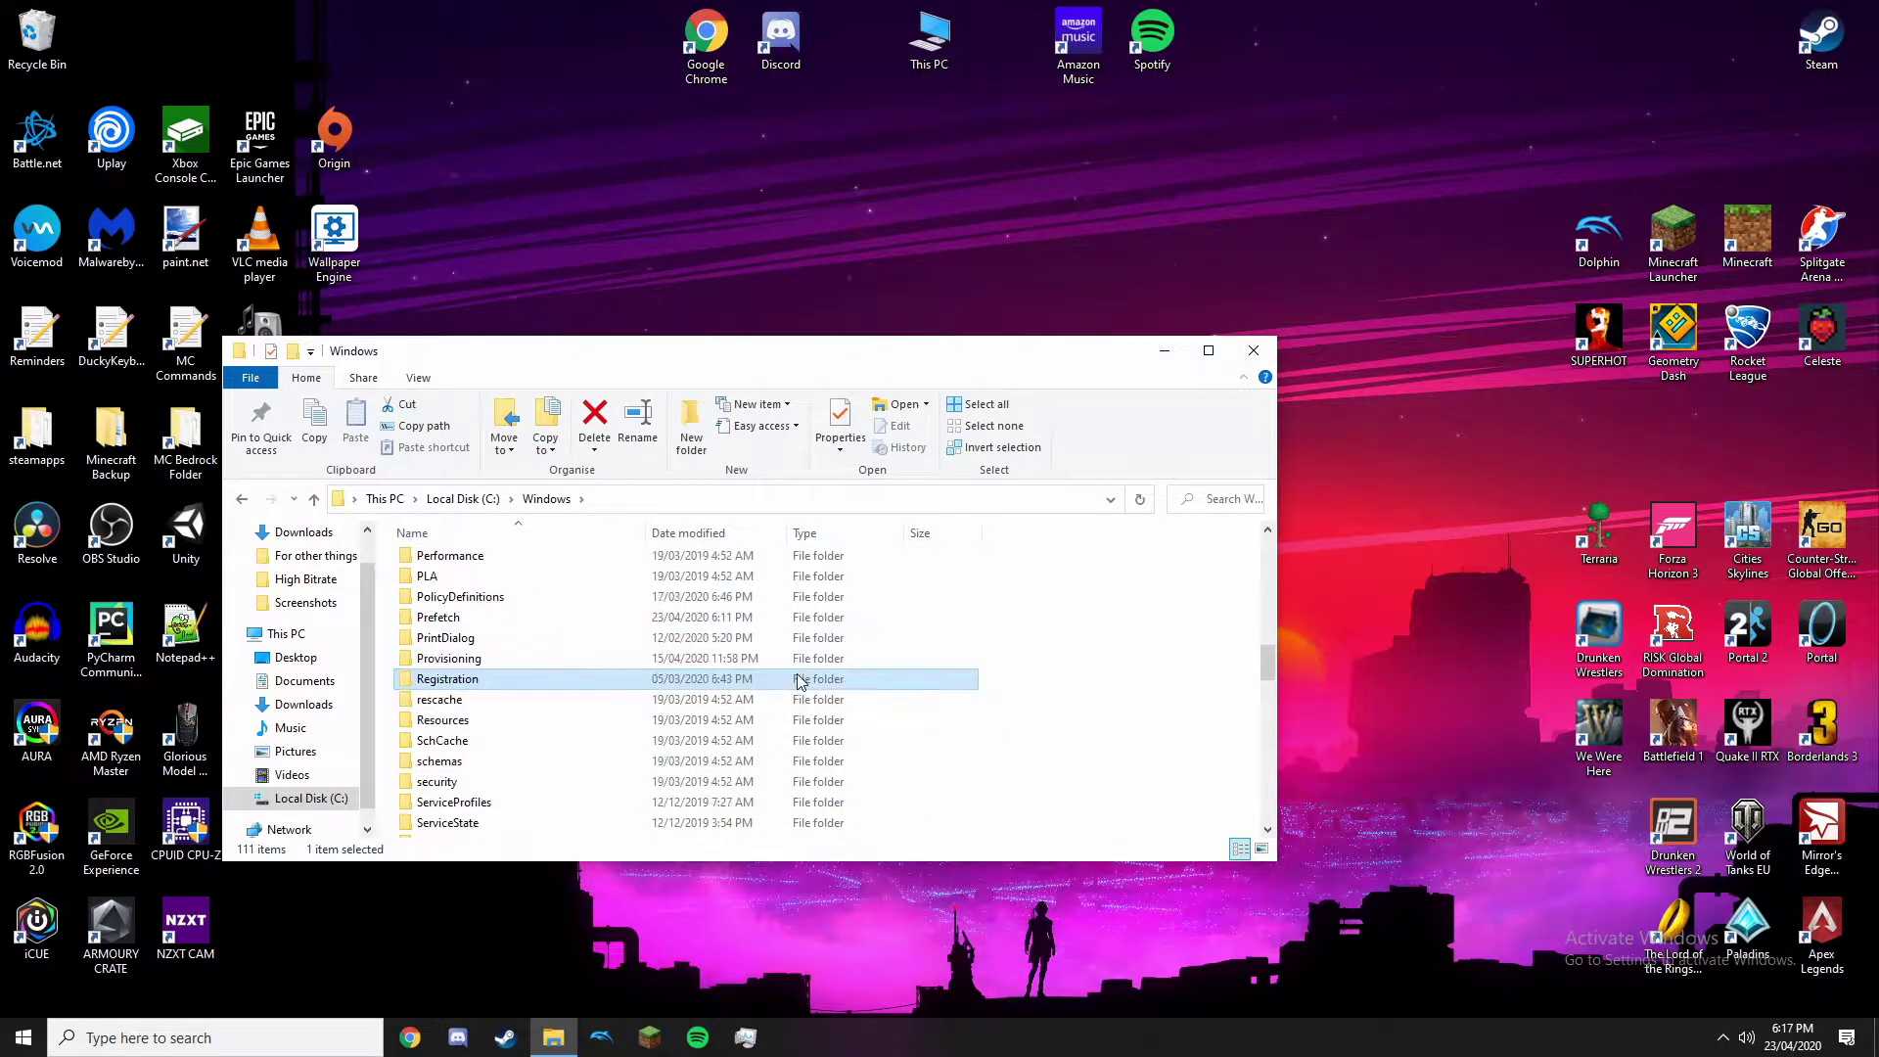
left_click(561, 721)
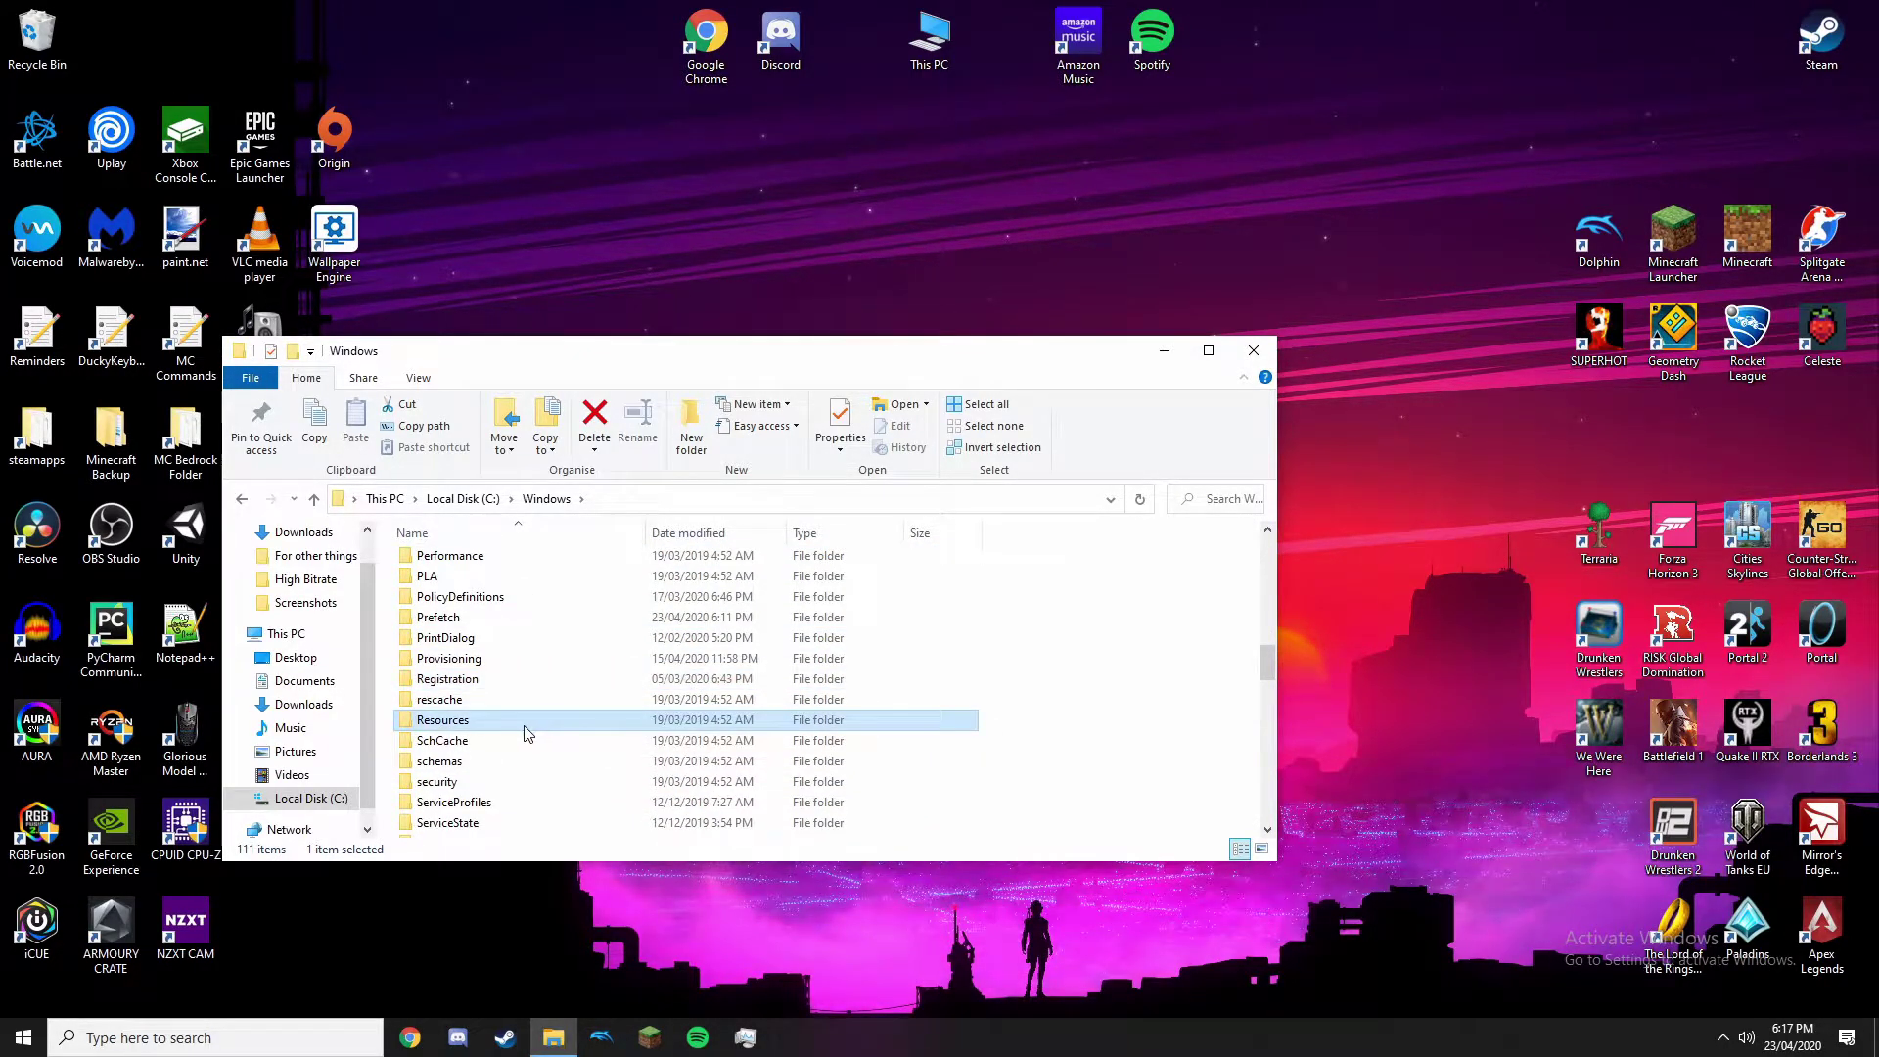
double_click(526, 728)
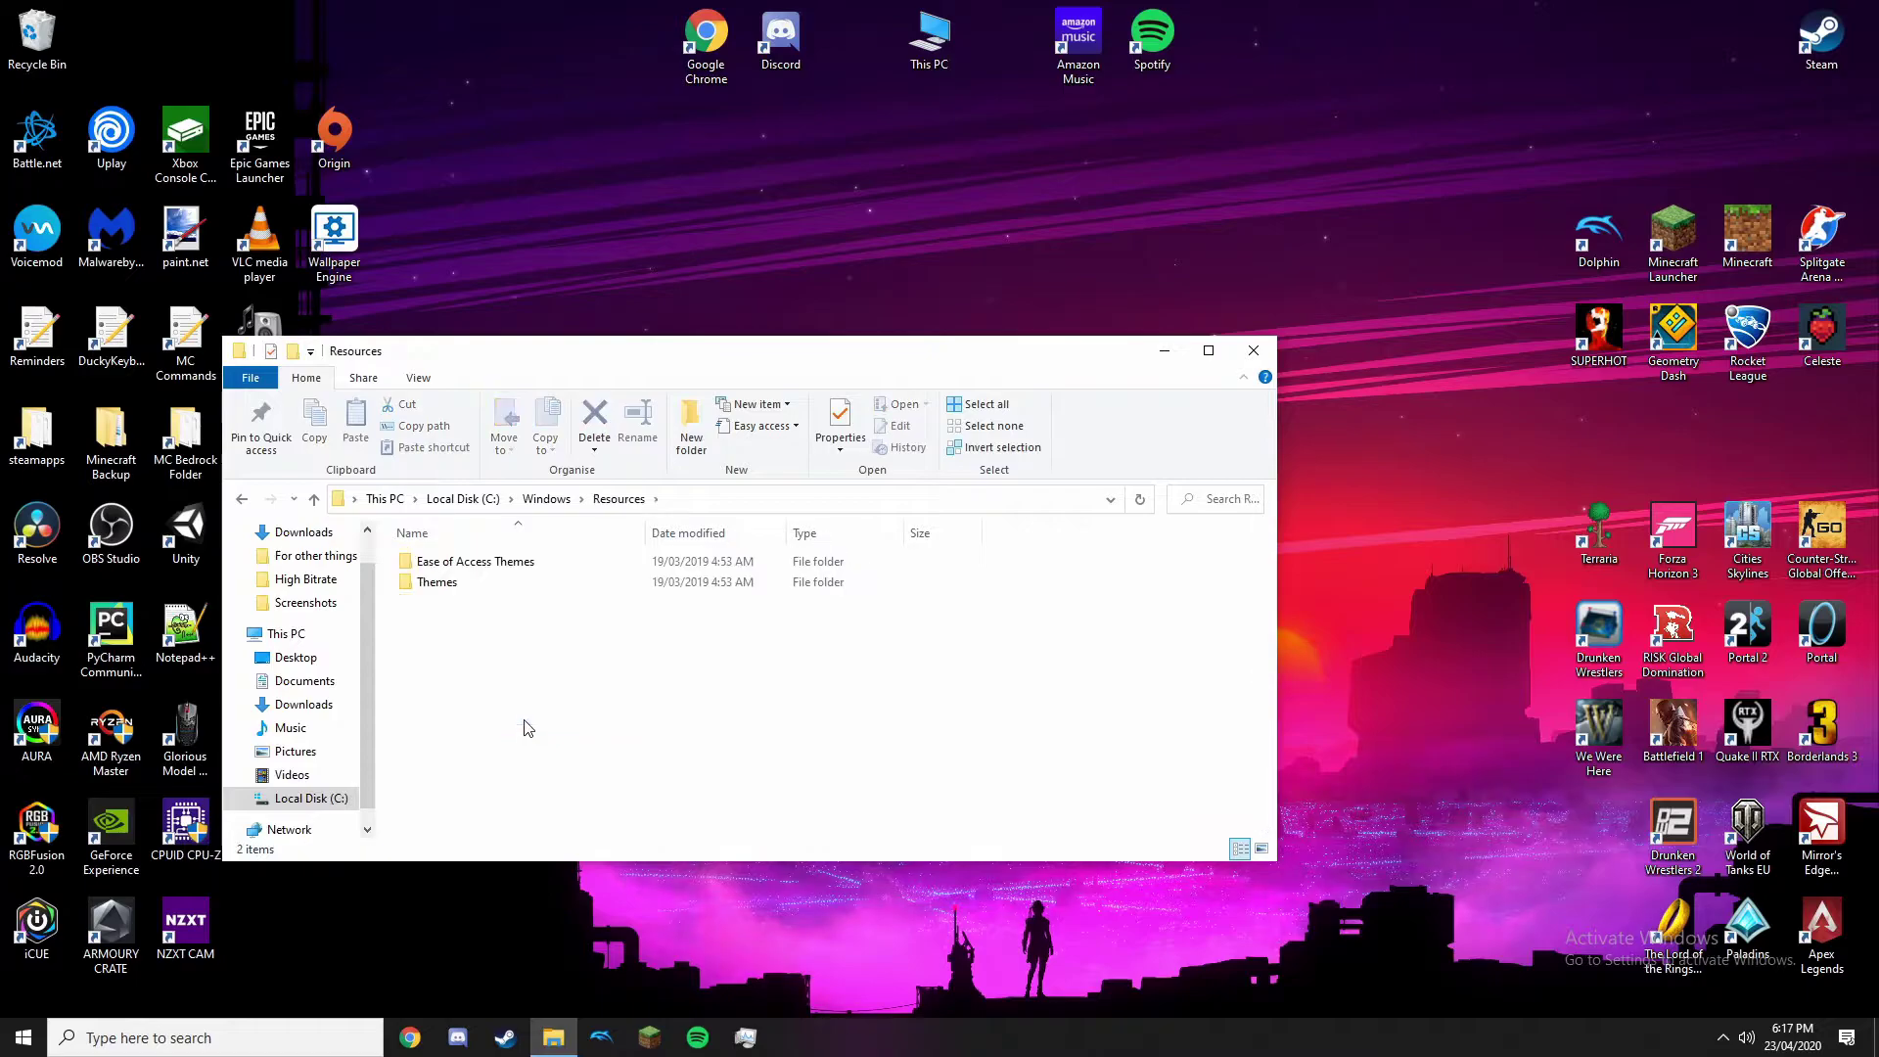
double_click(474, 584)
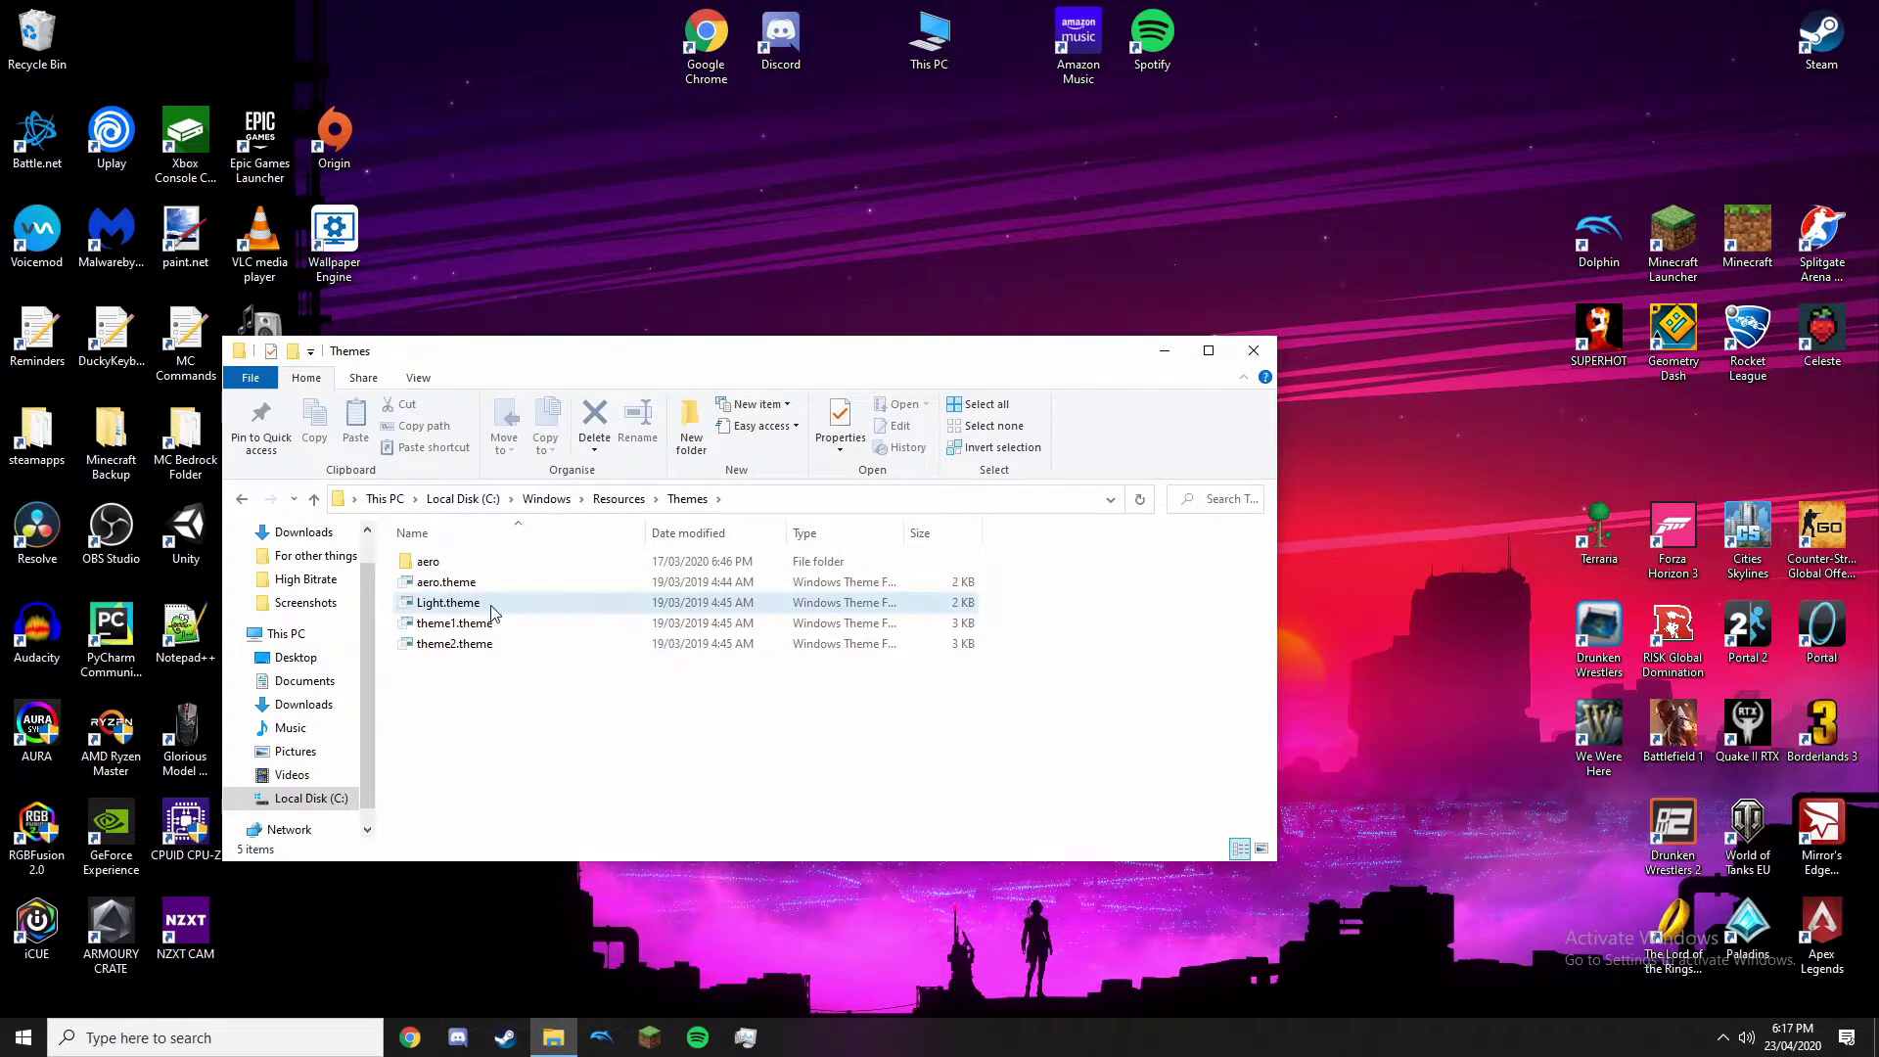
- Apply the Light theme, then the aero theme, from the Themes folder
double_click(486, 607)
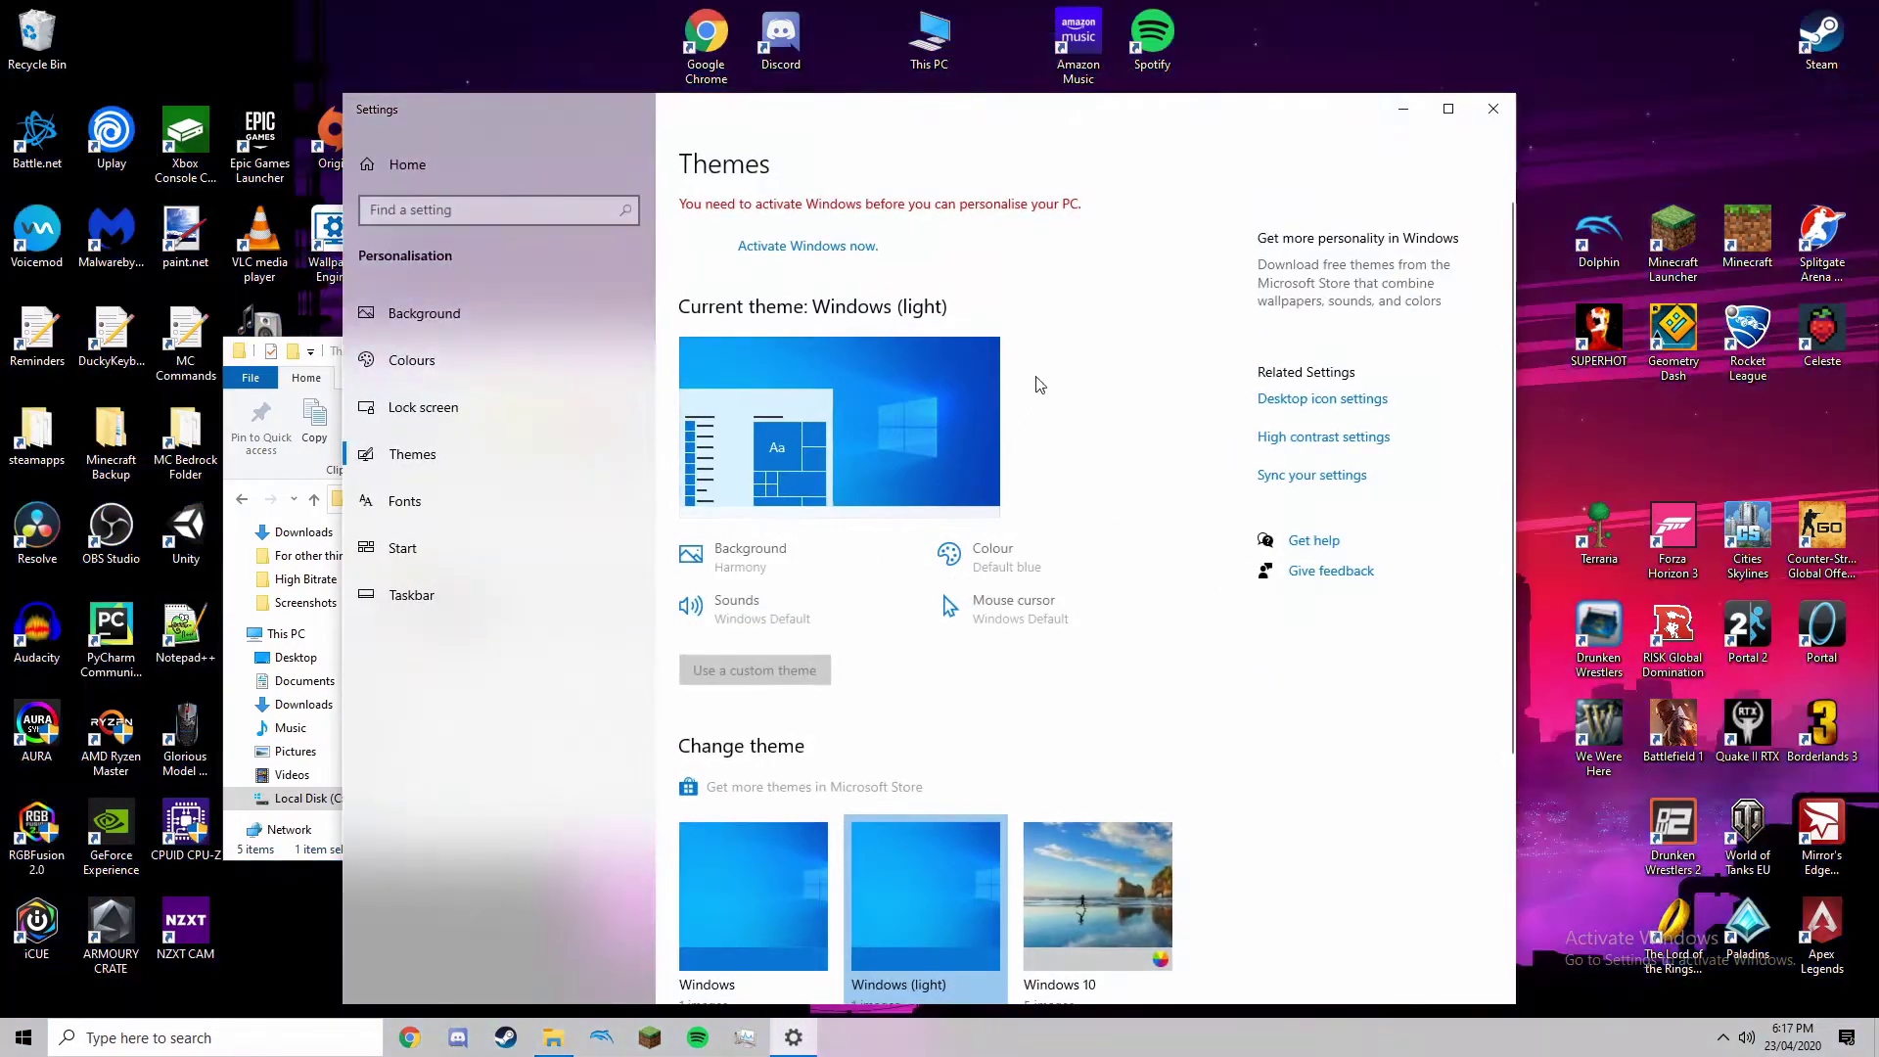
left_click(1403, 109)
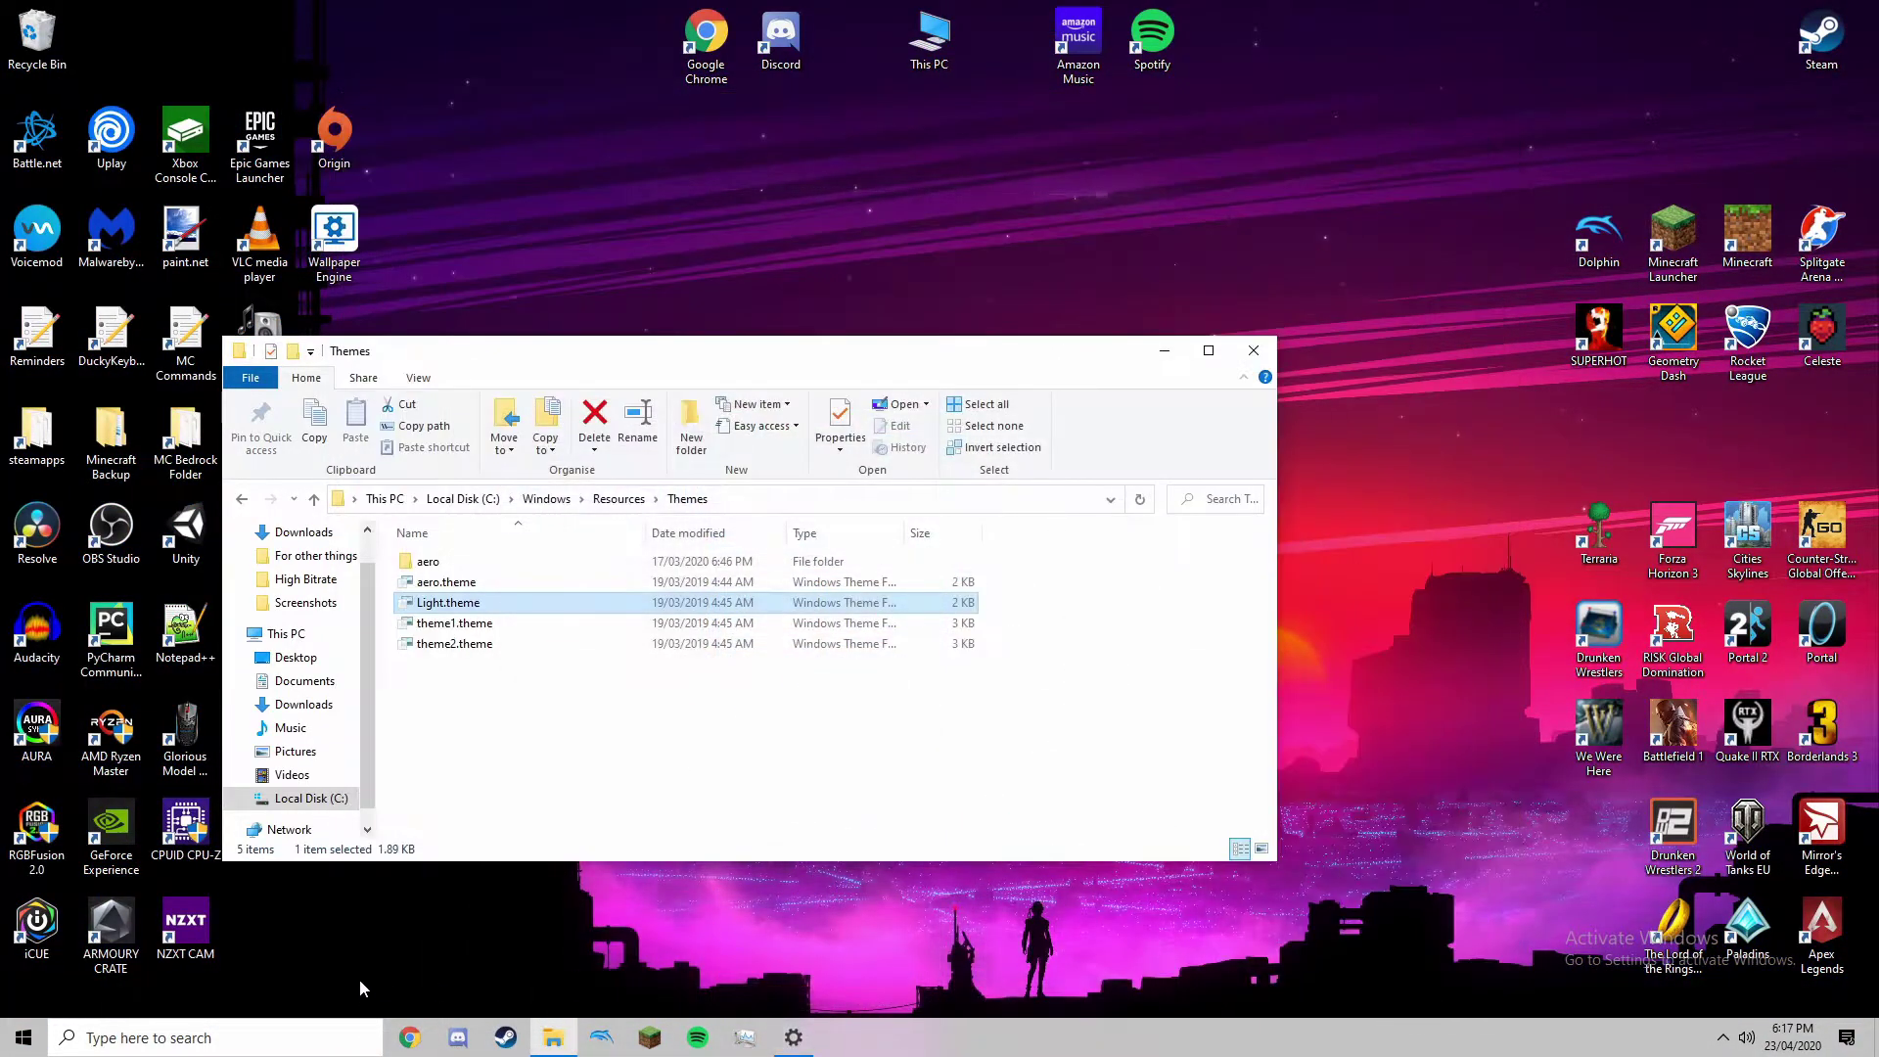
left_click(460, 589)
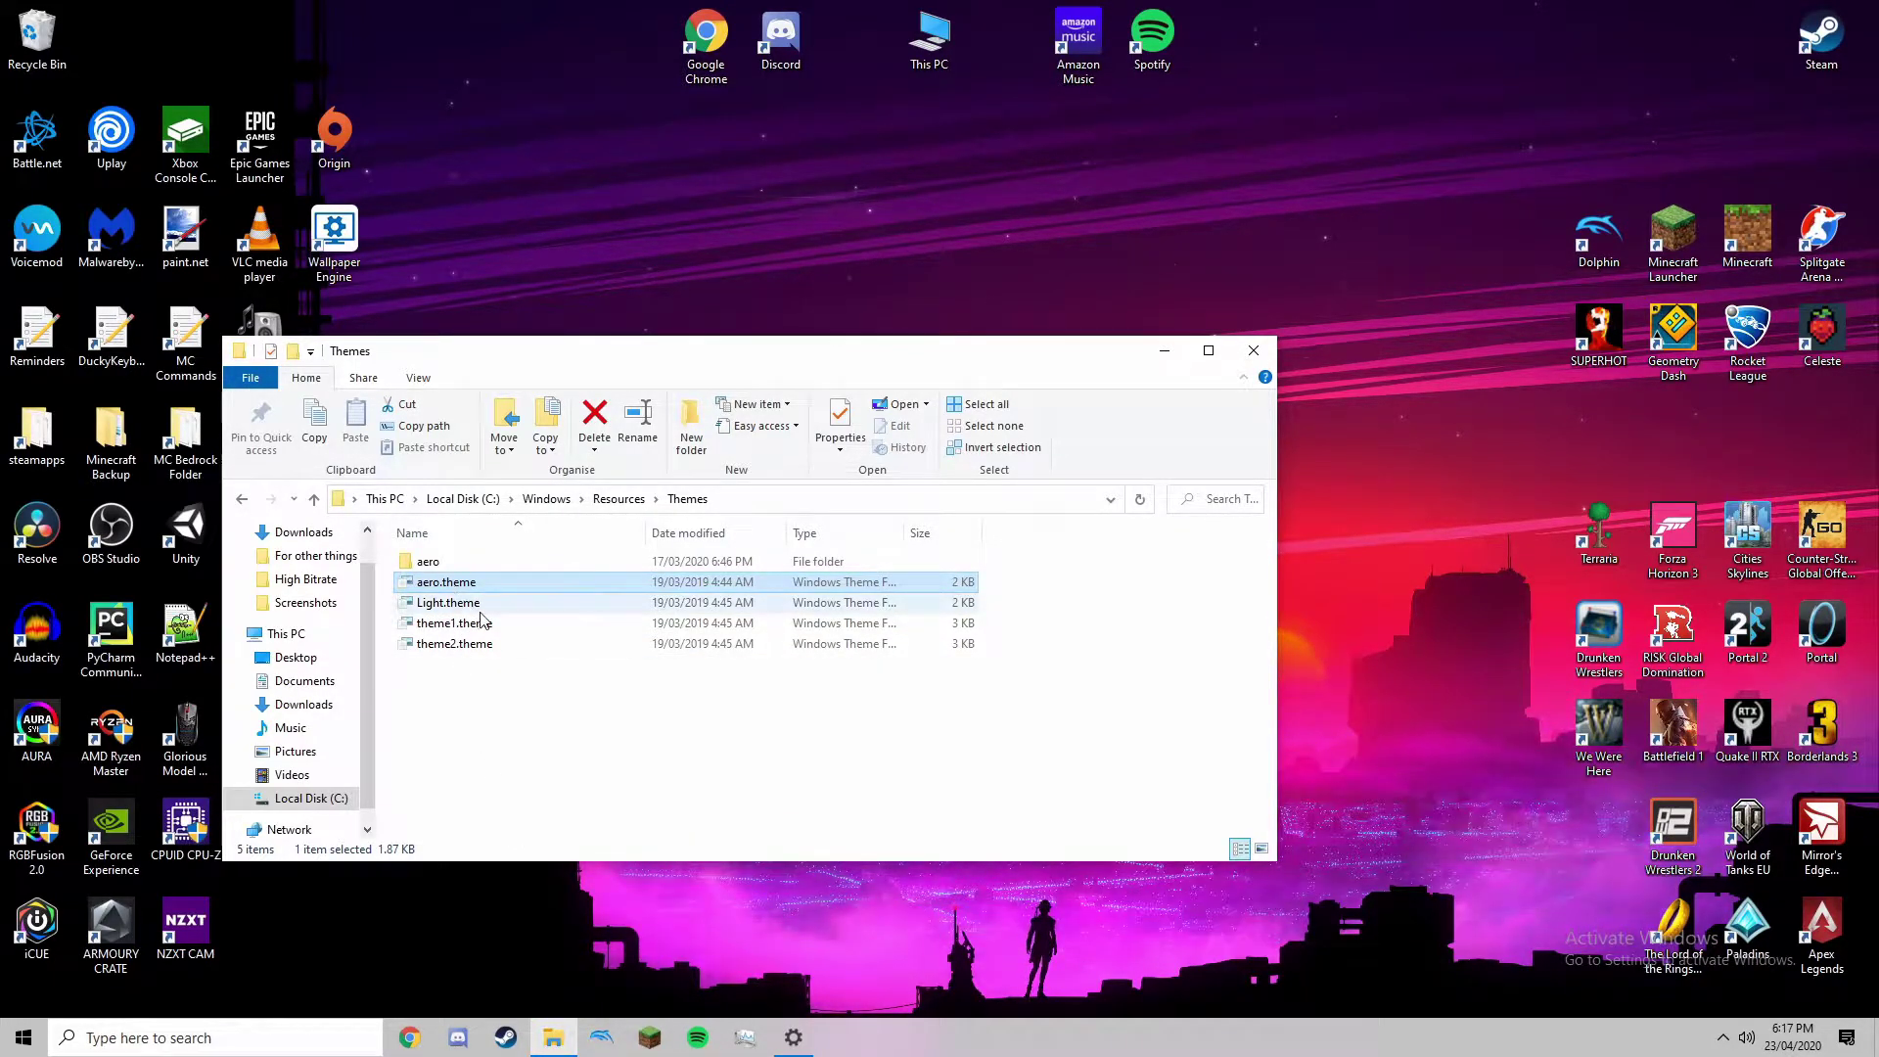
double_click(482, 592)
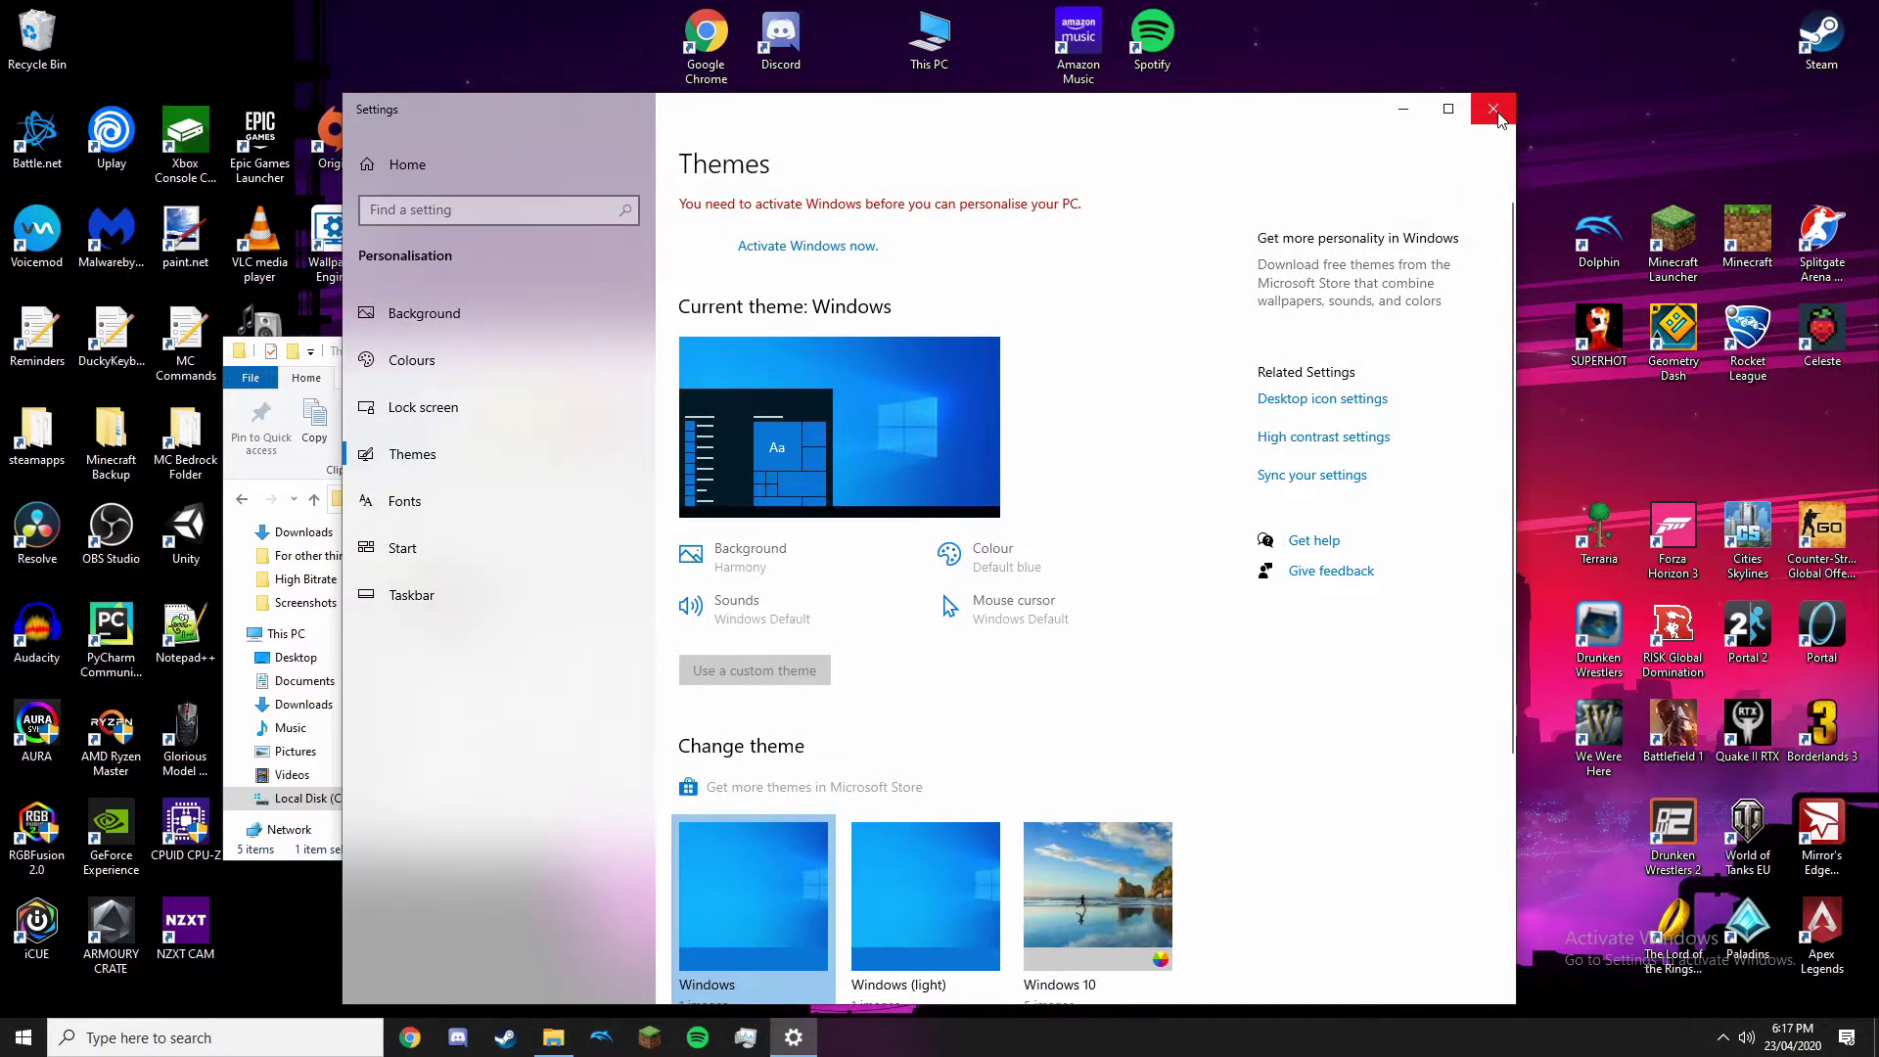
- Close the Themes settings page and minimize the deselected Themes folder window
left_click(1494, 110)
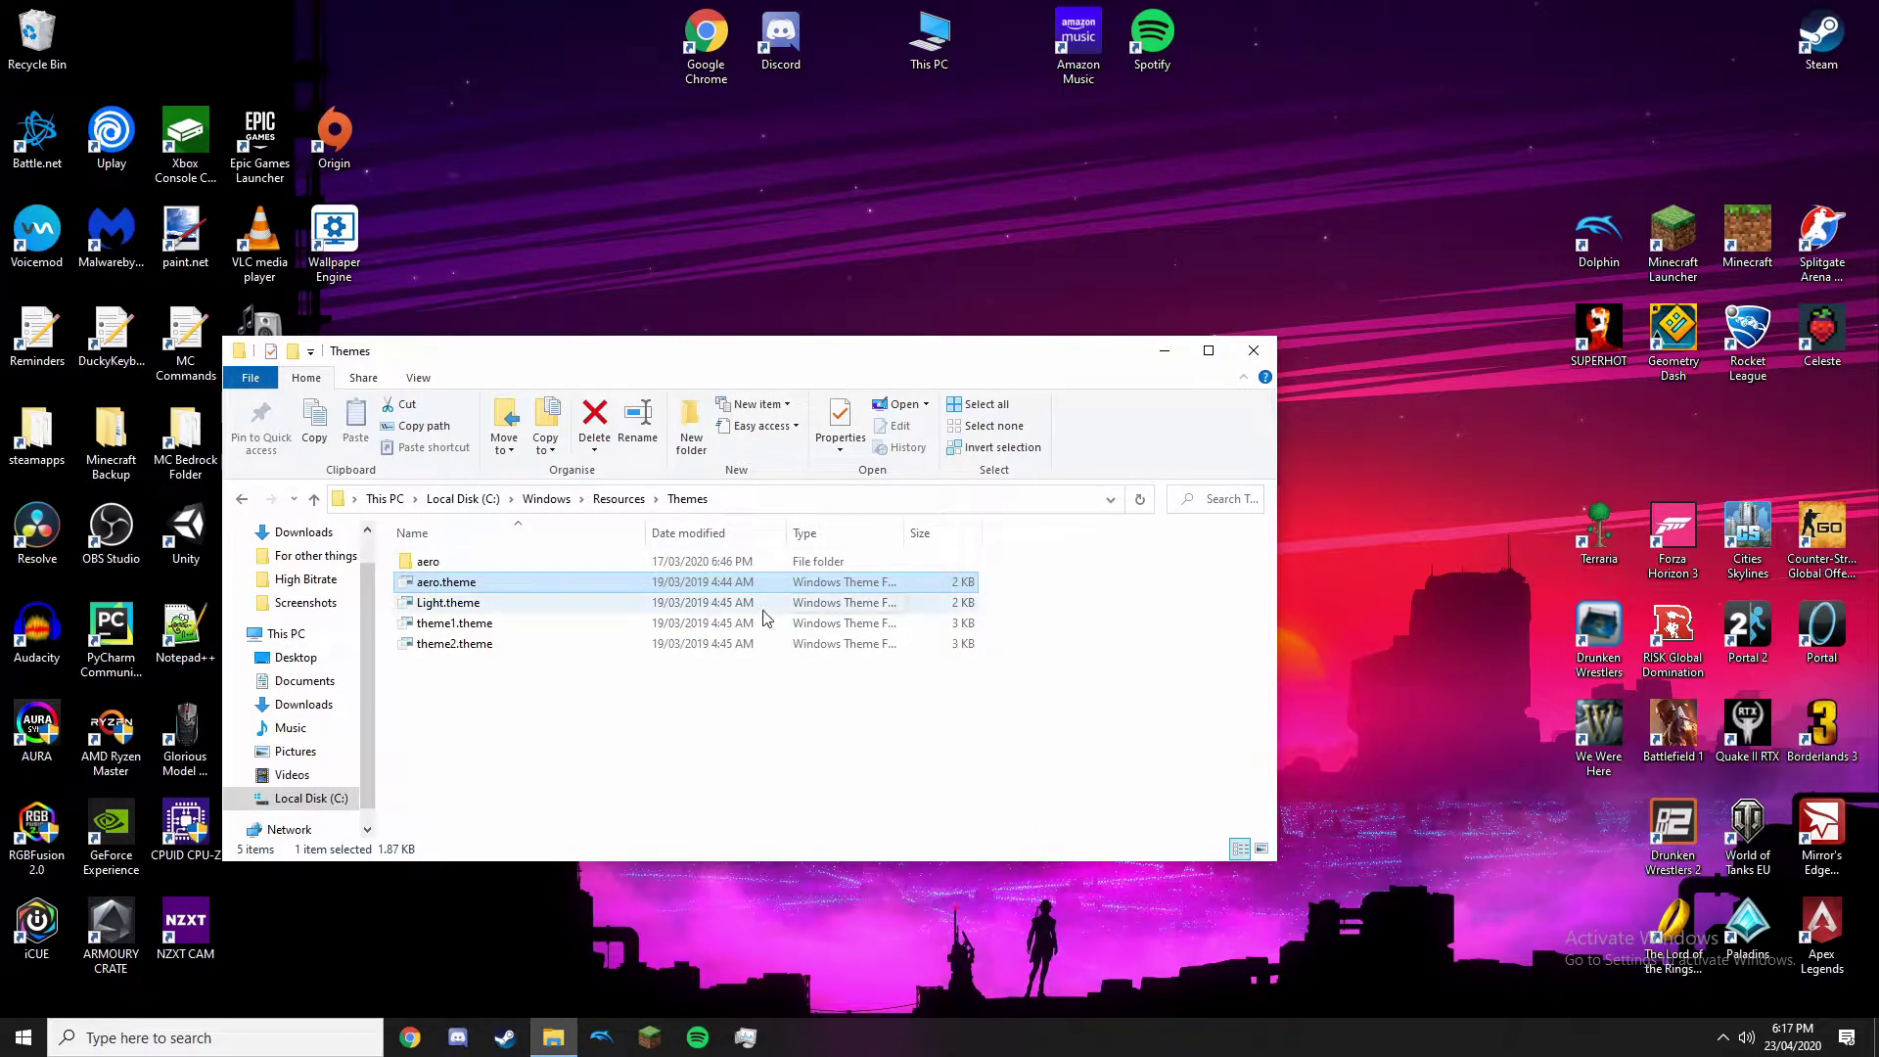
left_click(994, 759)
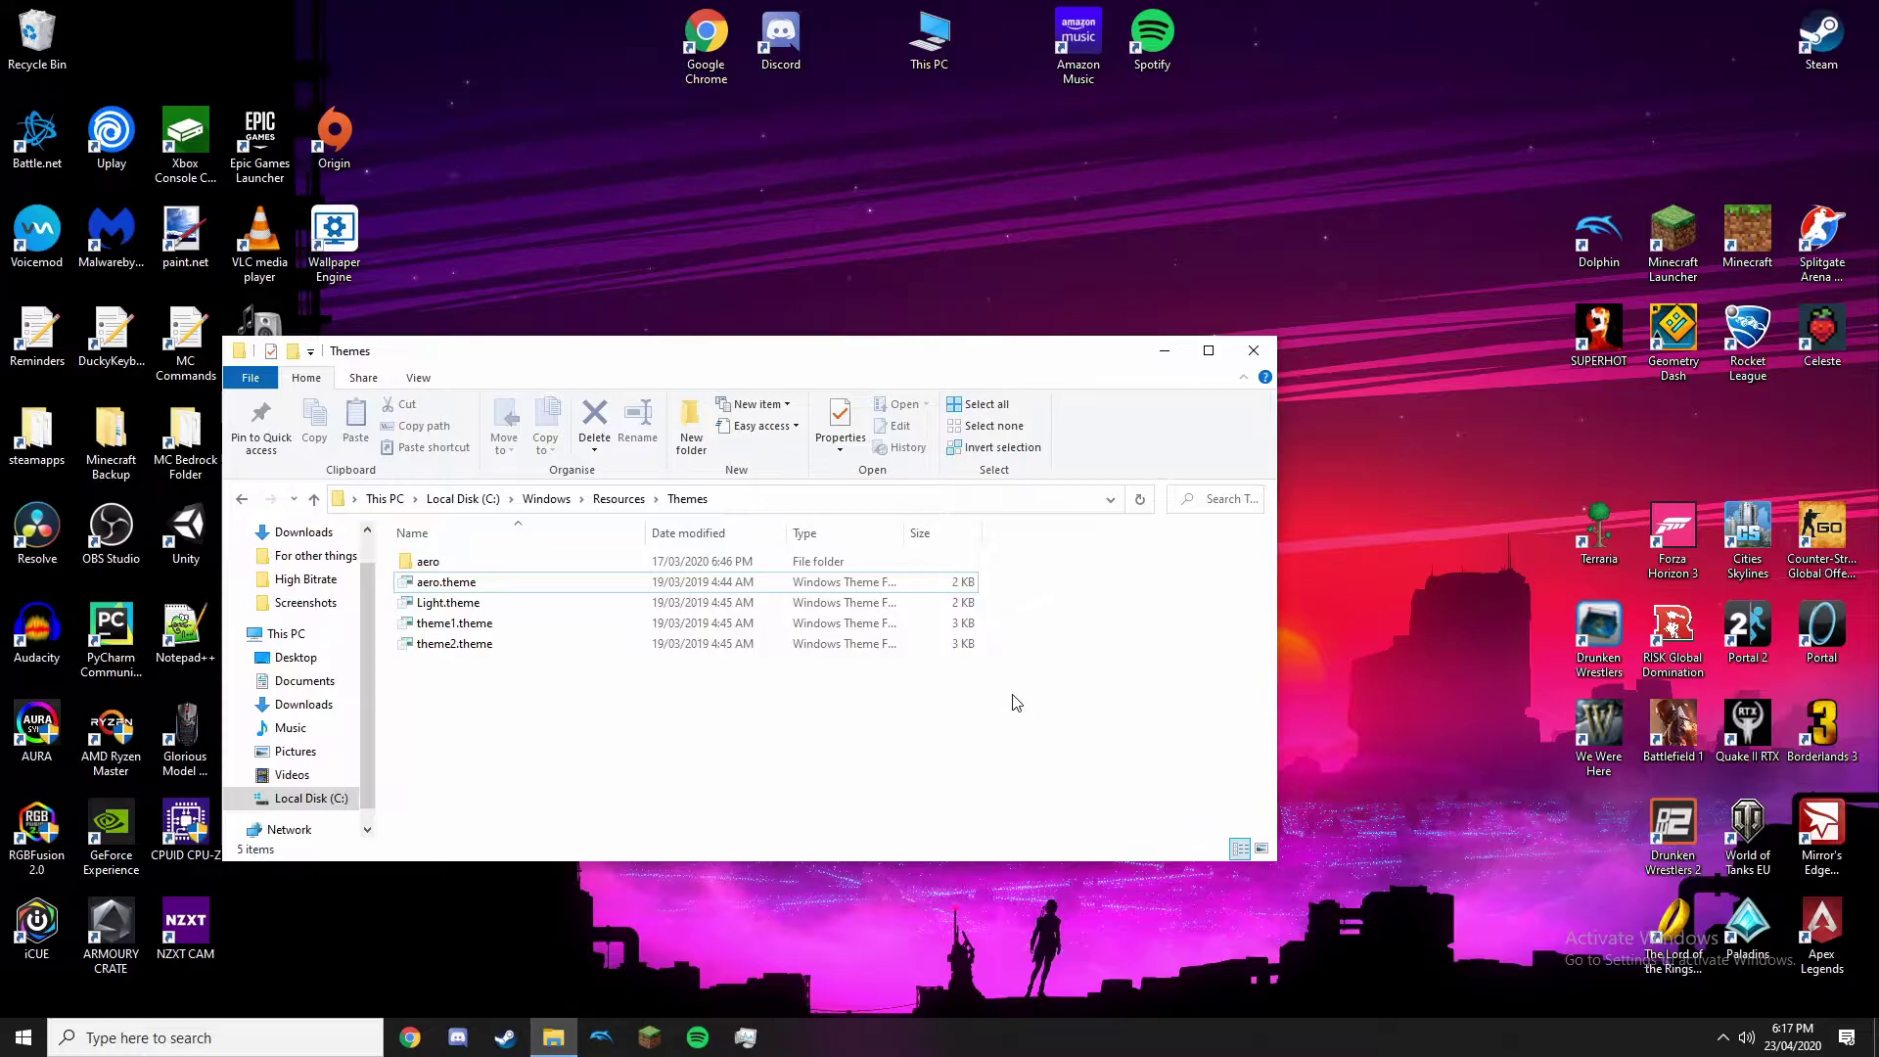
left_click(1165, 350)
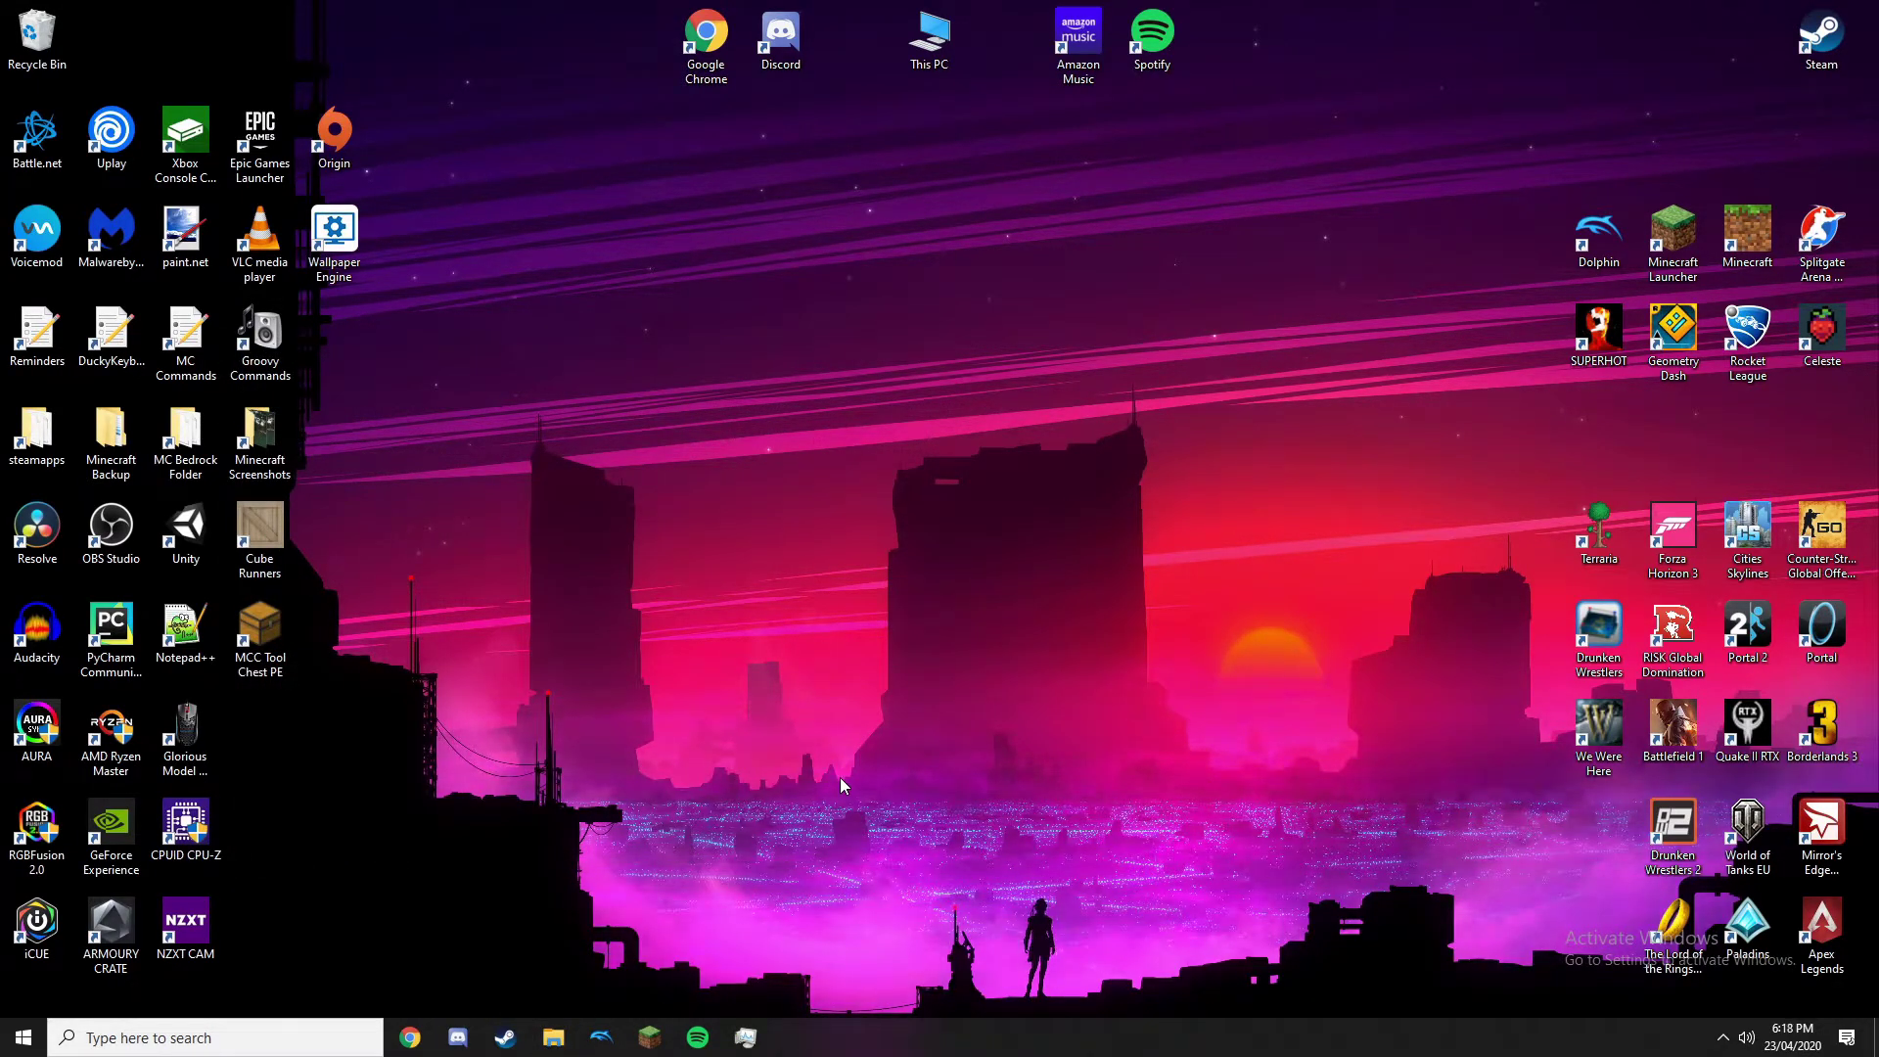
key("super")
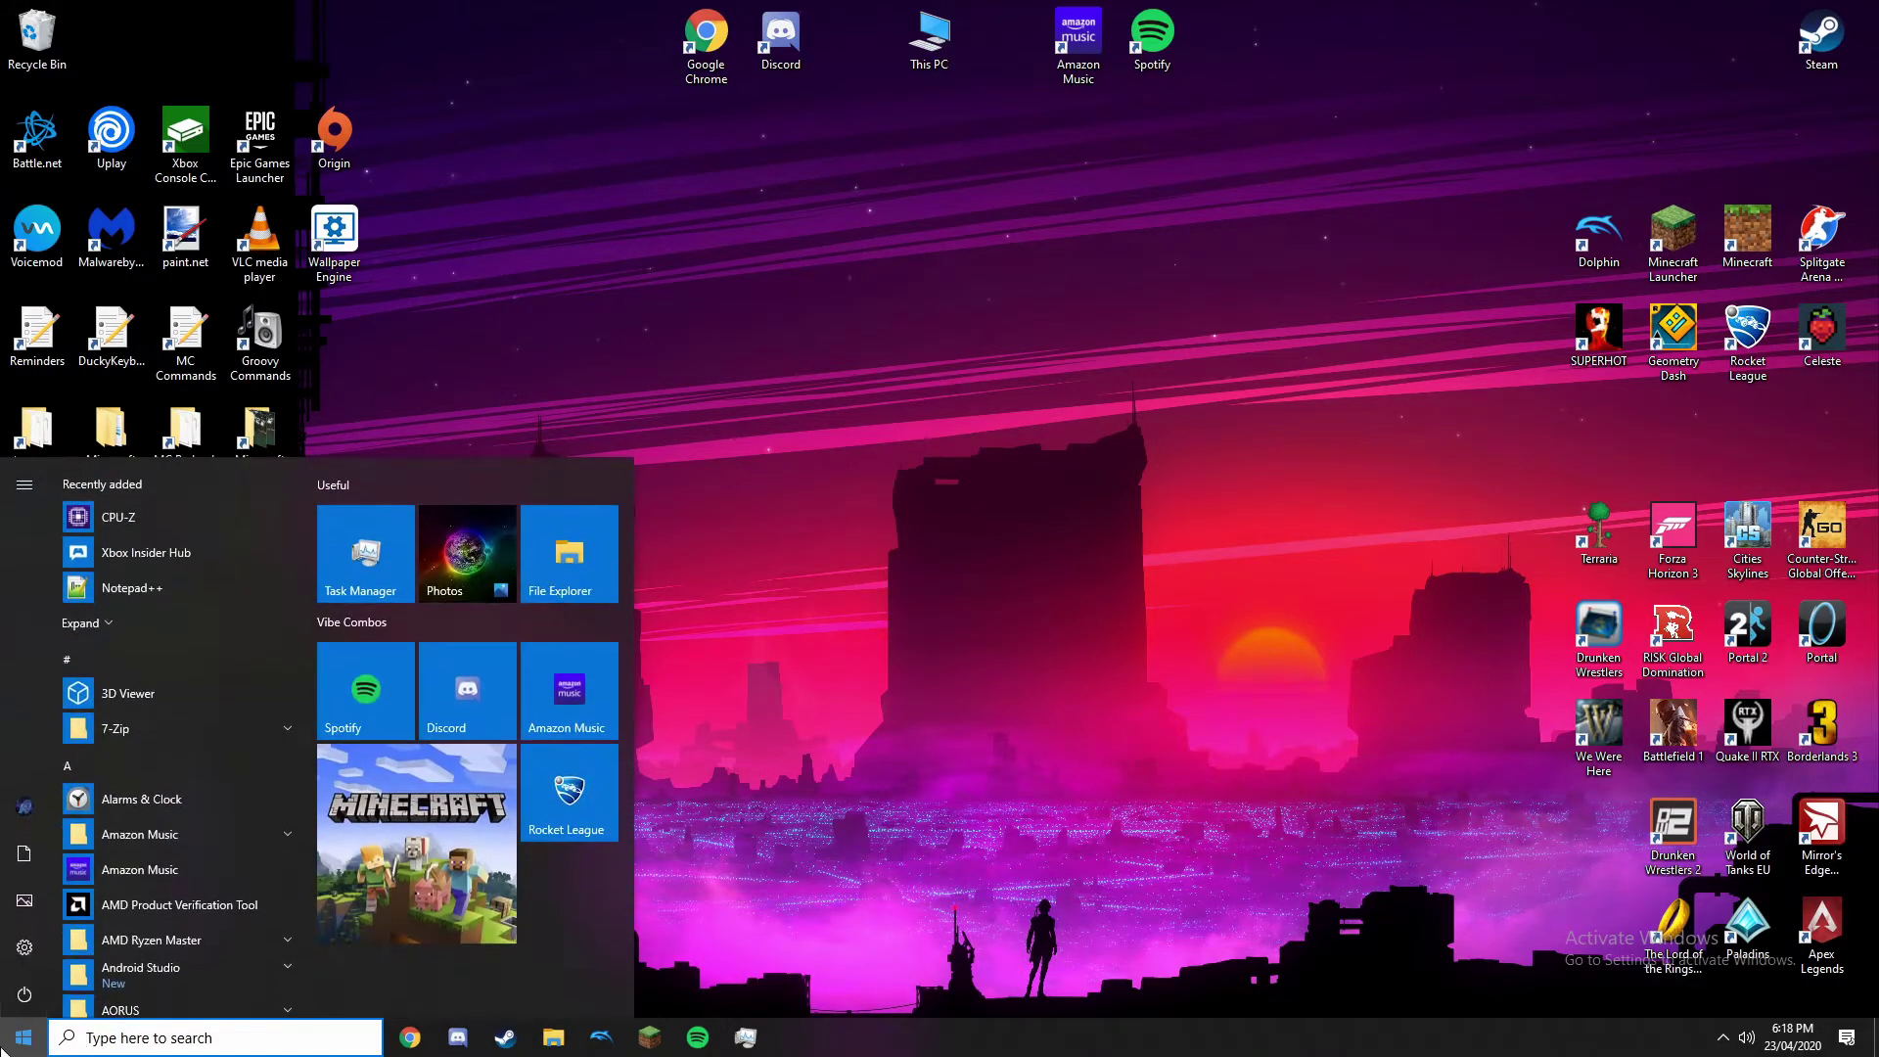
left_click(763, 862)
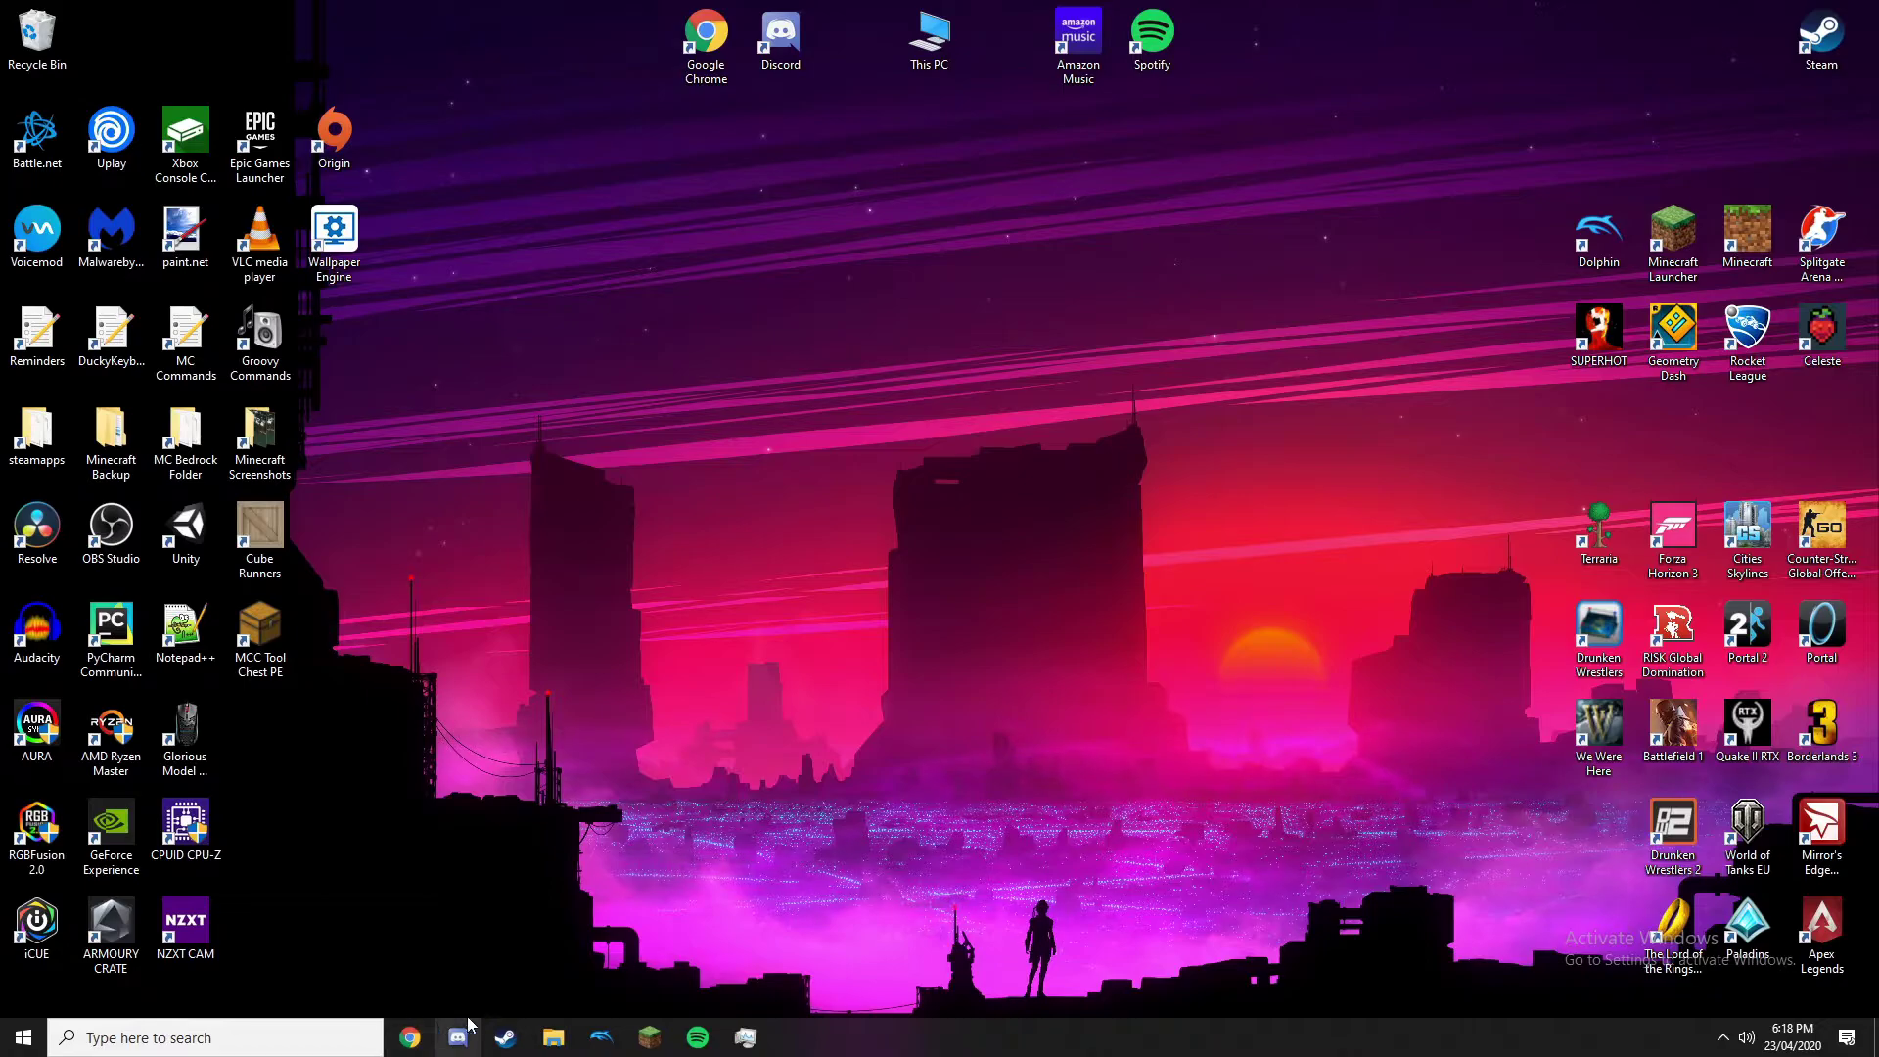
left_click(409, 1037)
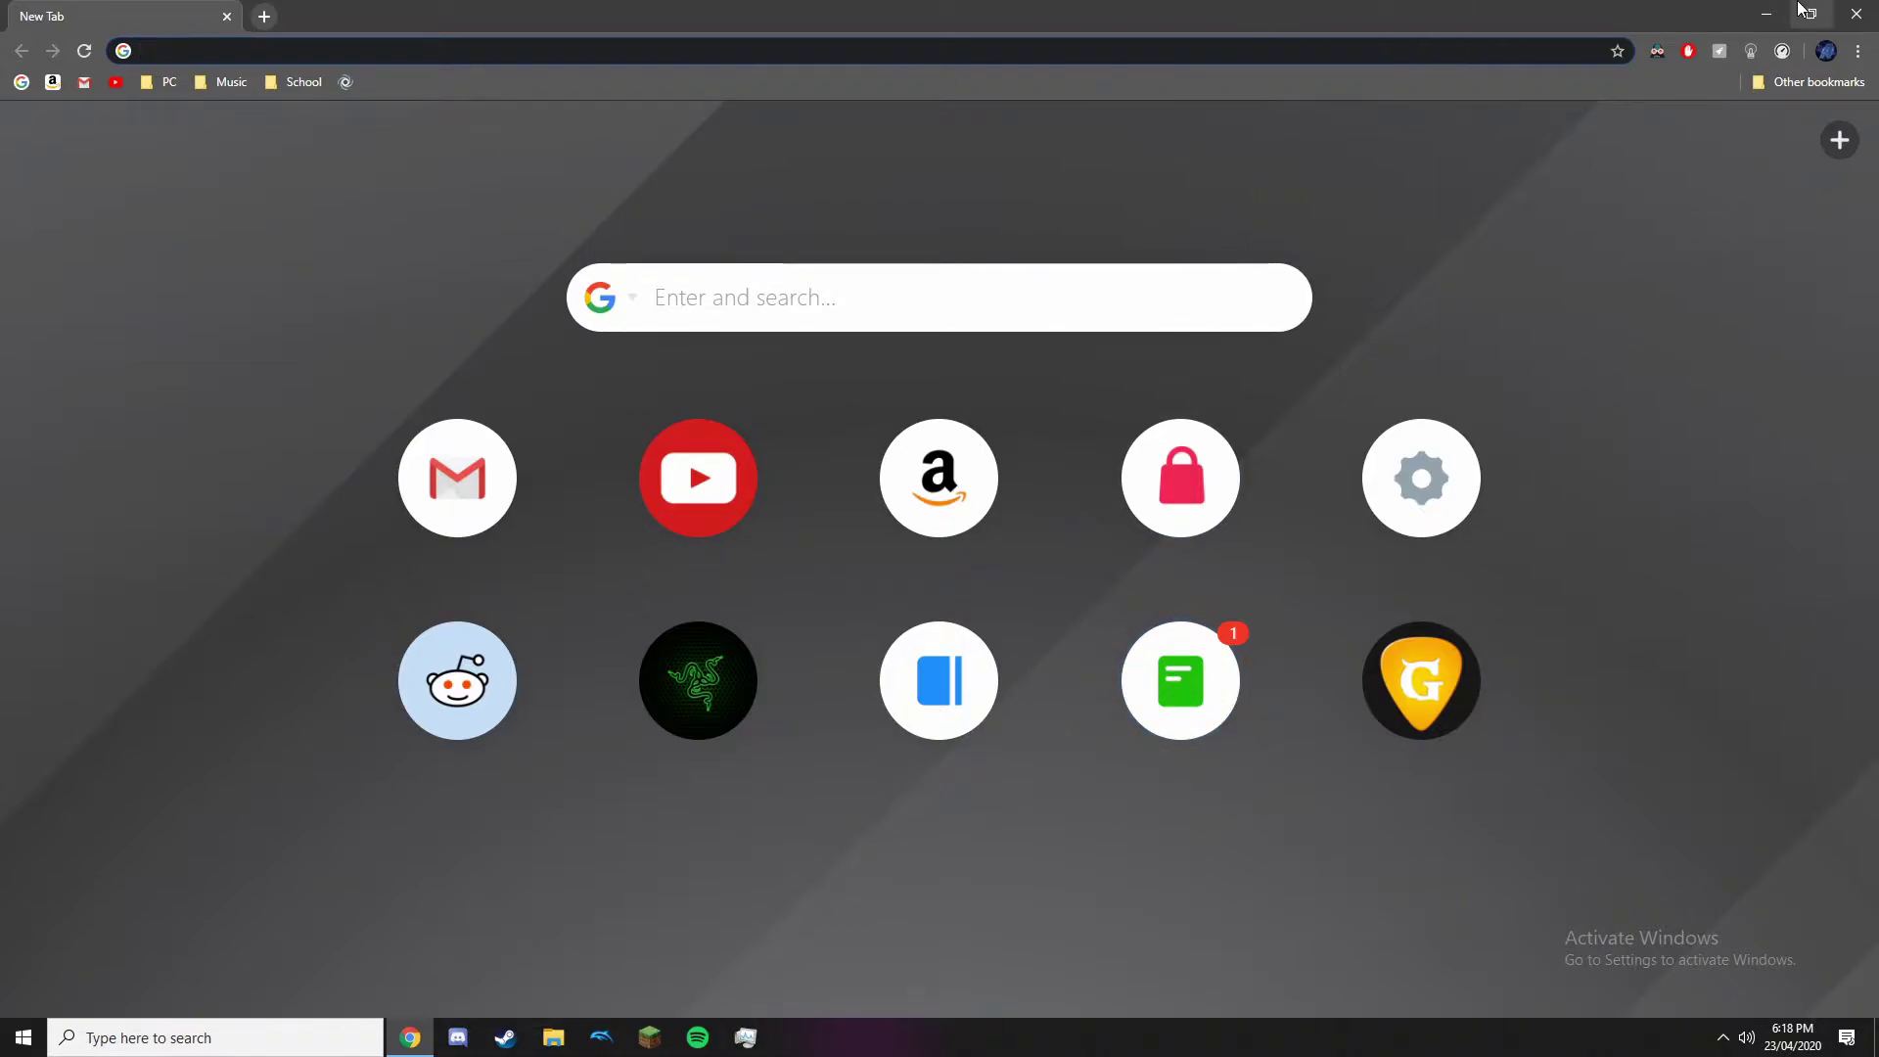
left_click(1857, 12)
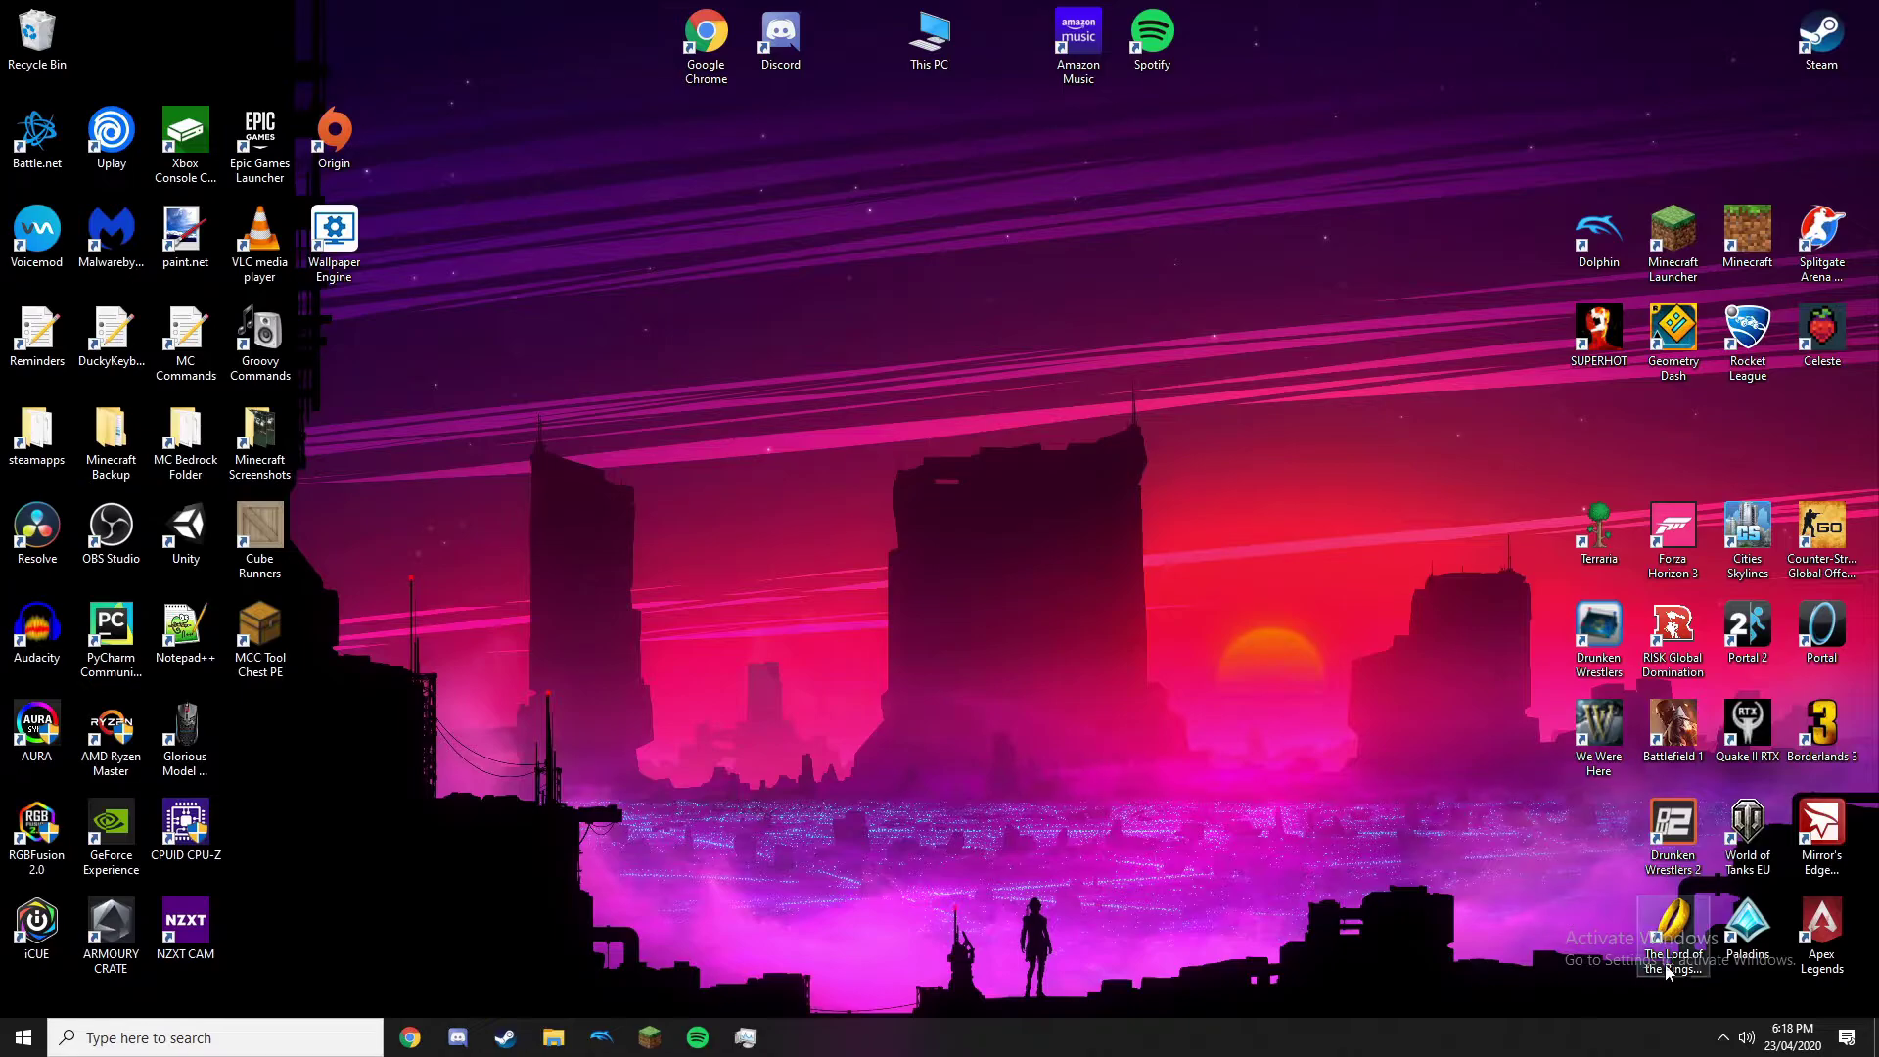
- Open Wallpaper Engine's Browse Wallpapers window from the hidden tray icons, then close it
left_click(1723, 1038)
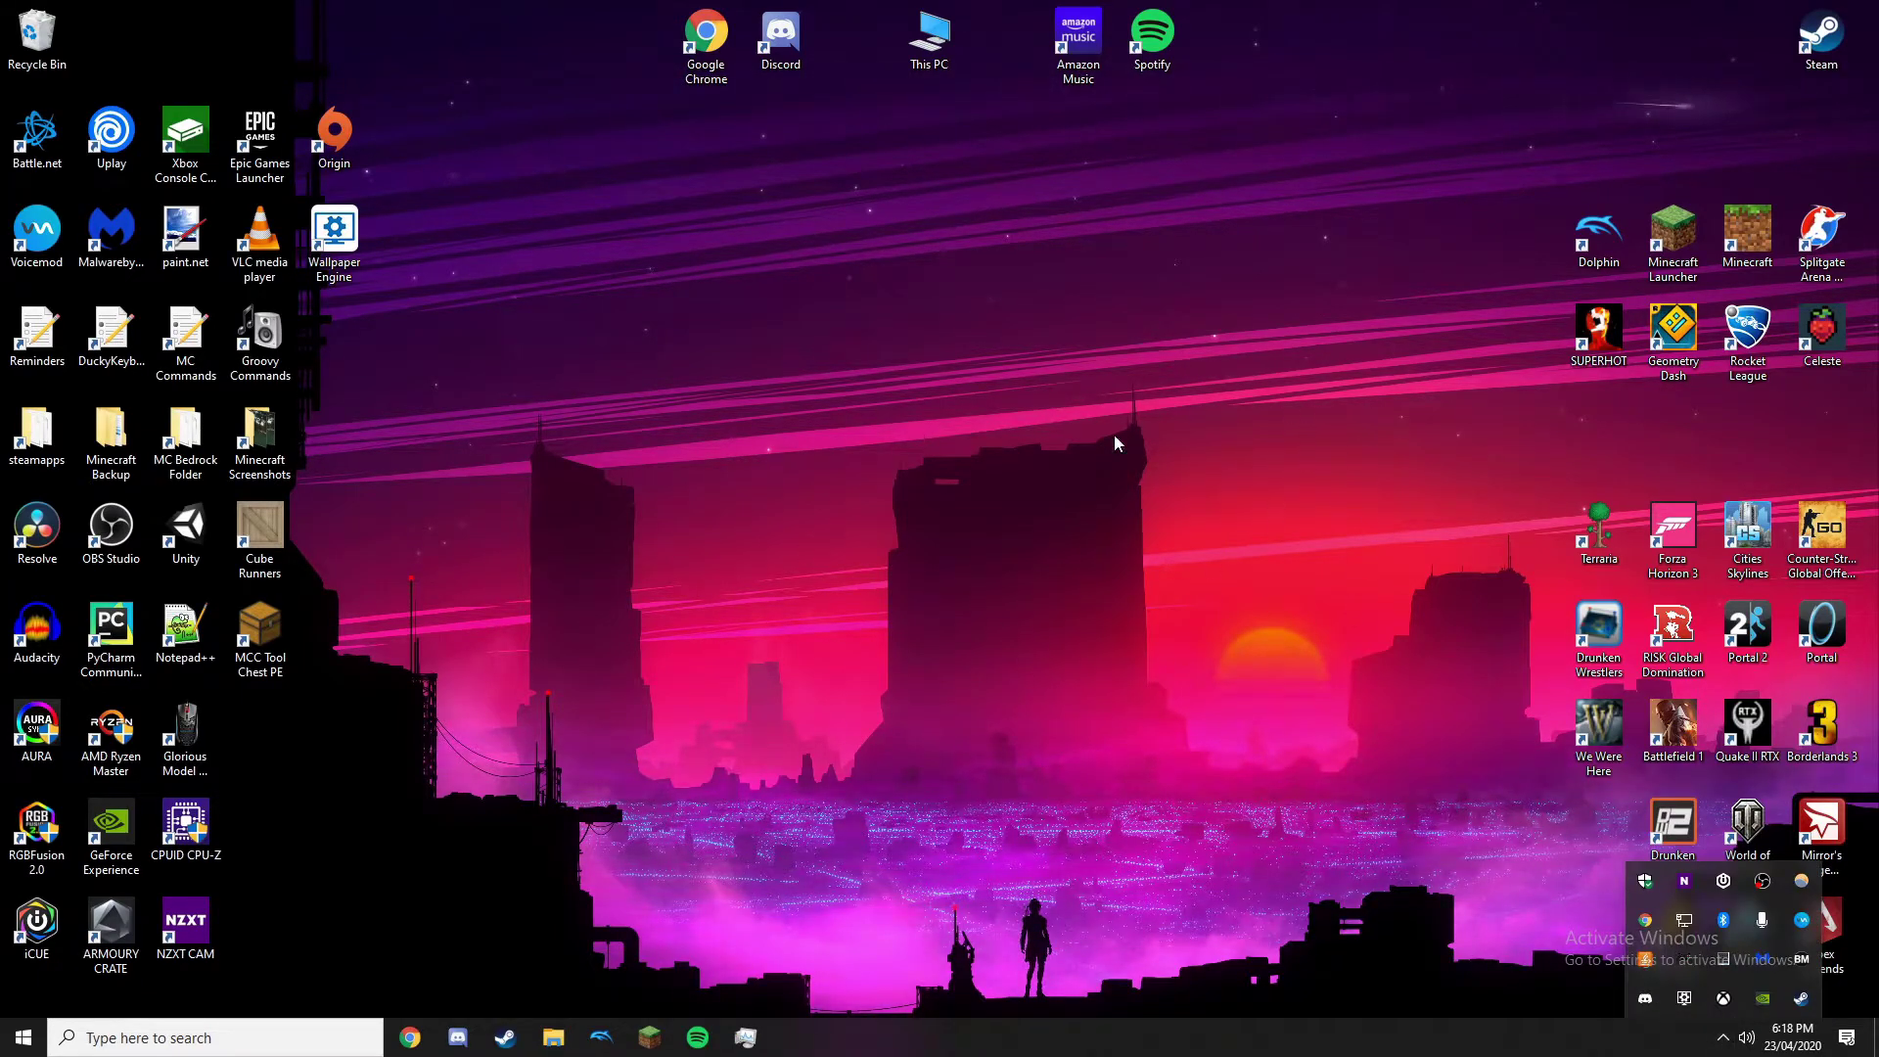
left_click(1066, 509)
left_click(1723, 1037)
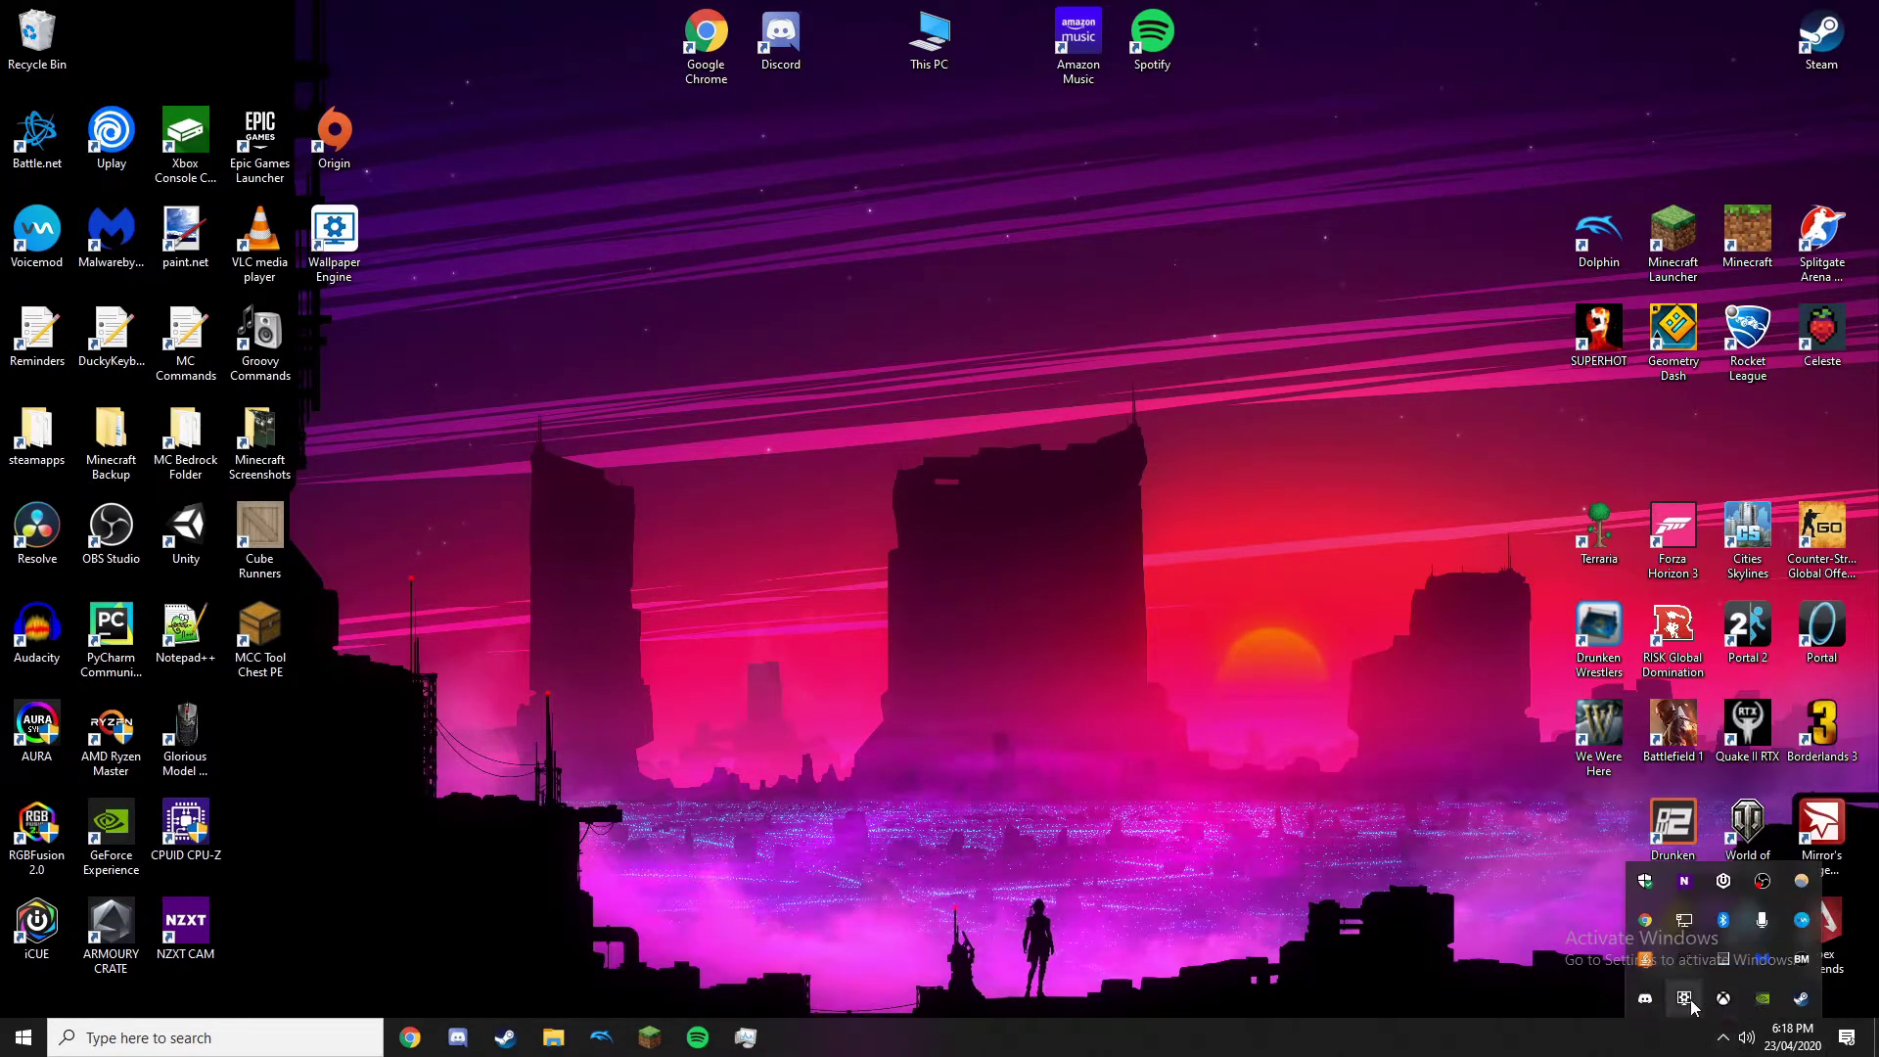
left_click(1704, 969)
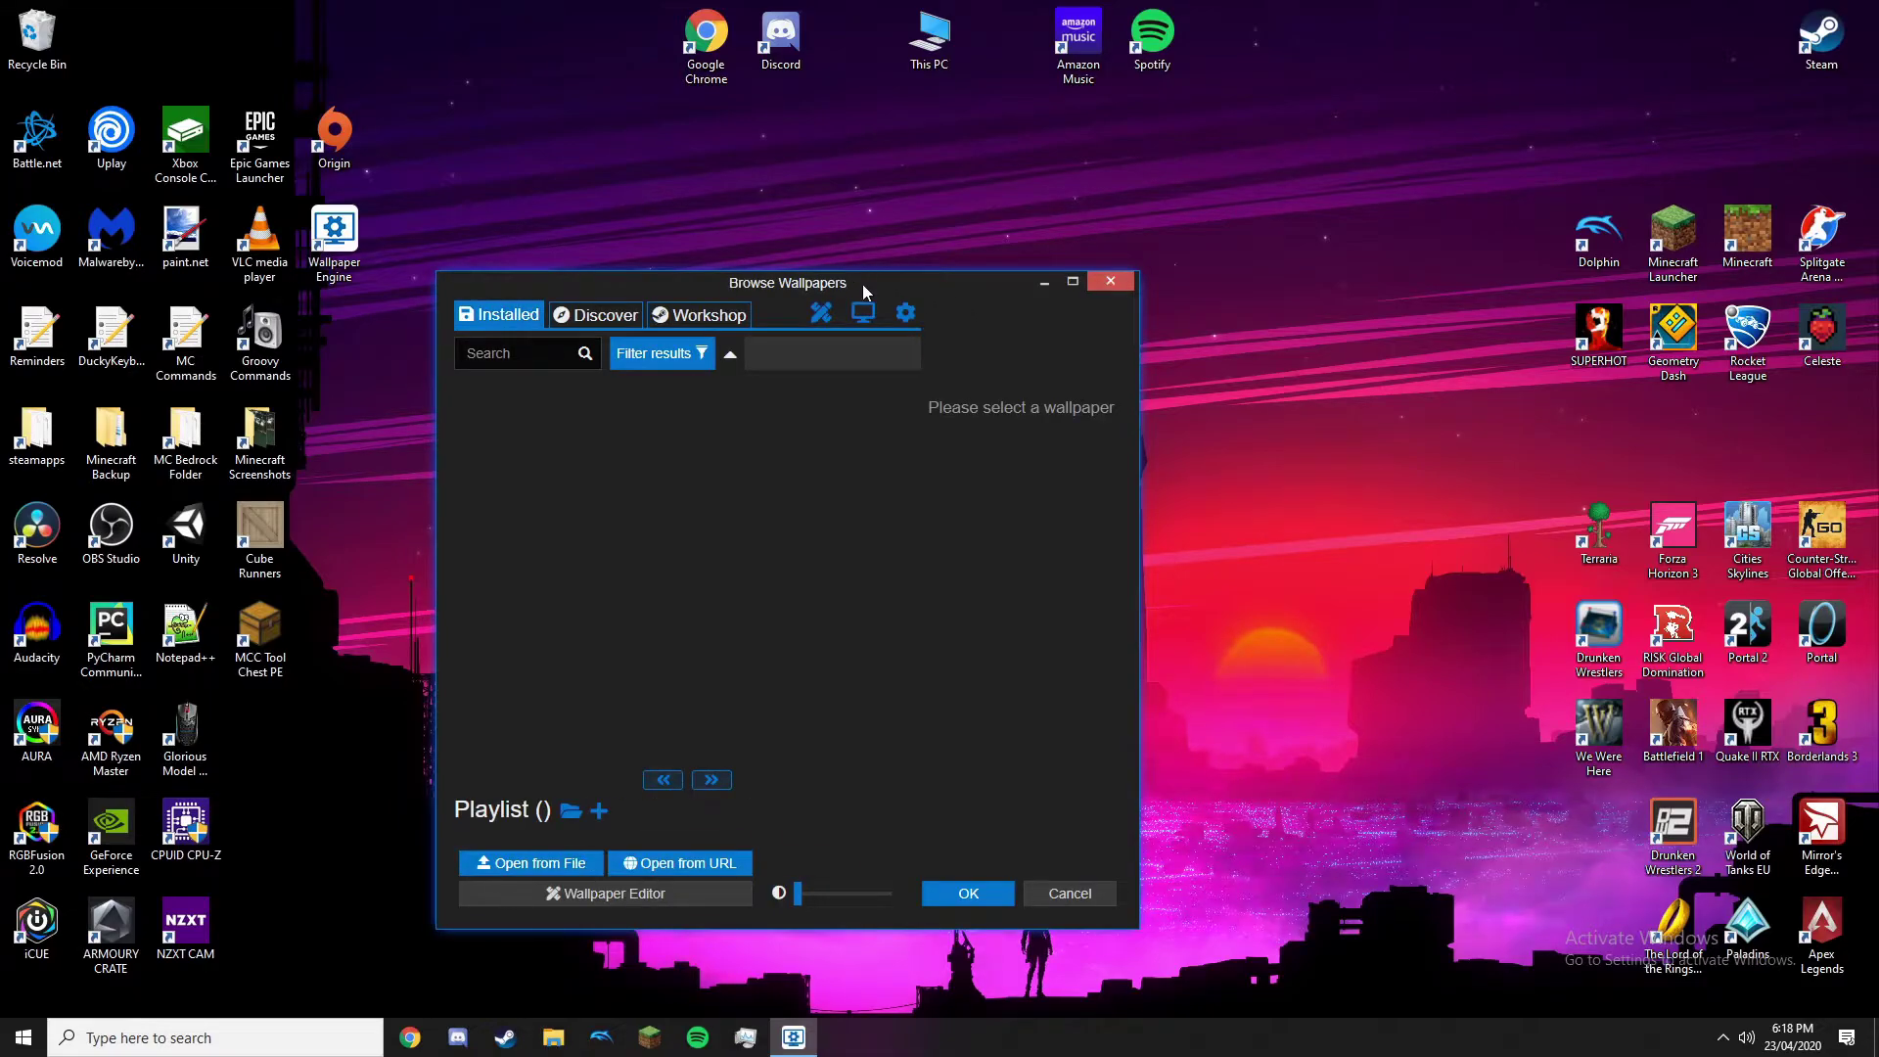
left_click_drag(818, 254, 726, 333)
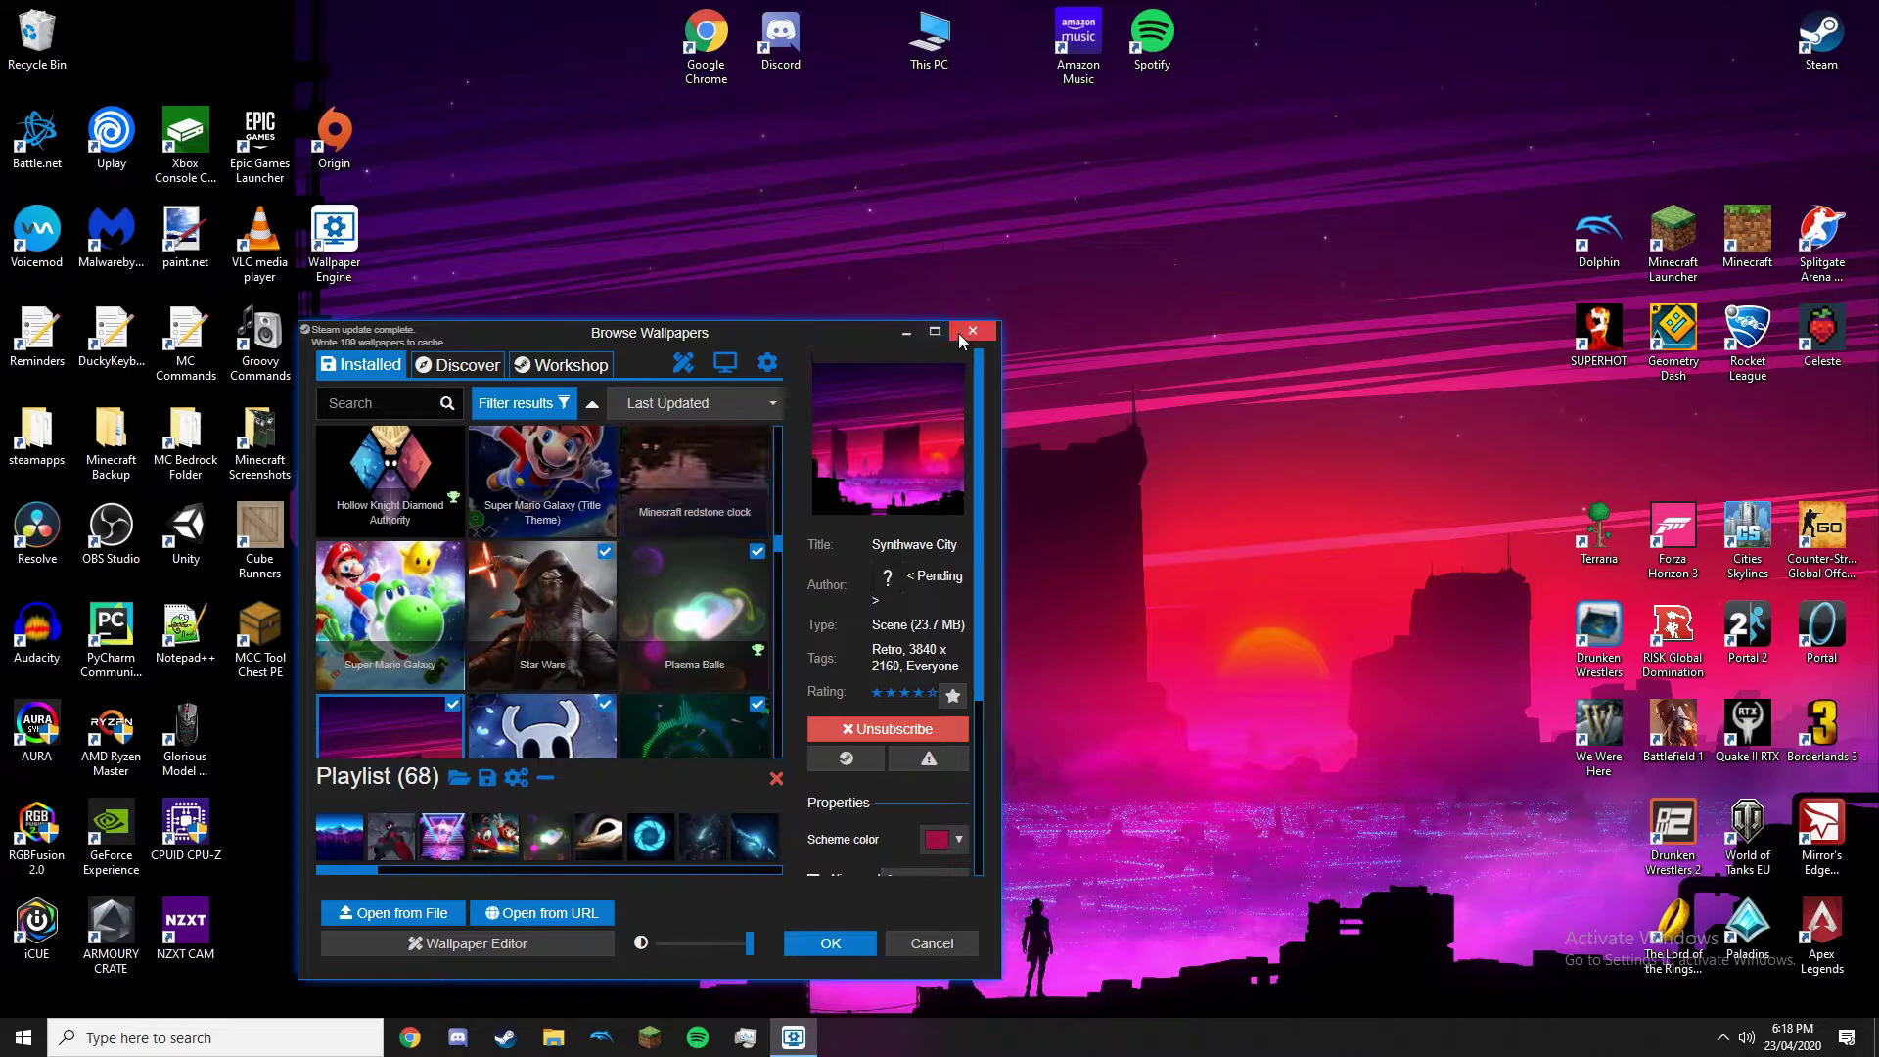
left_click(974, 332)
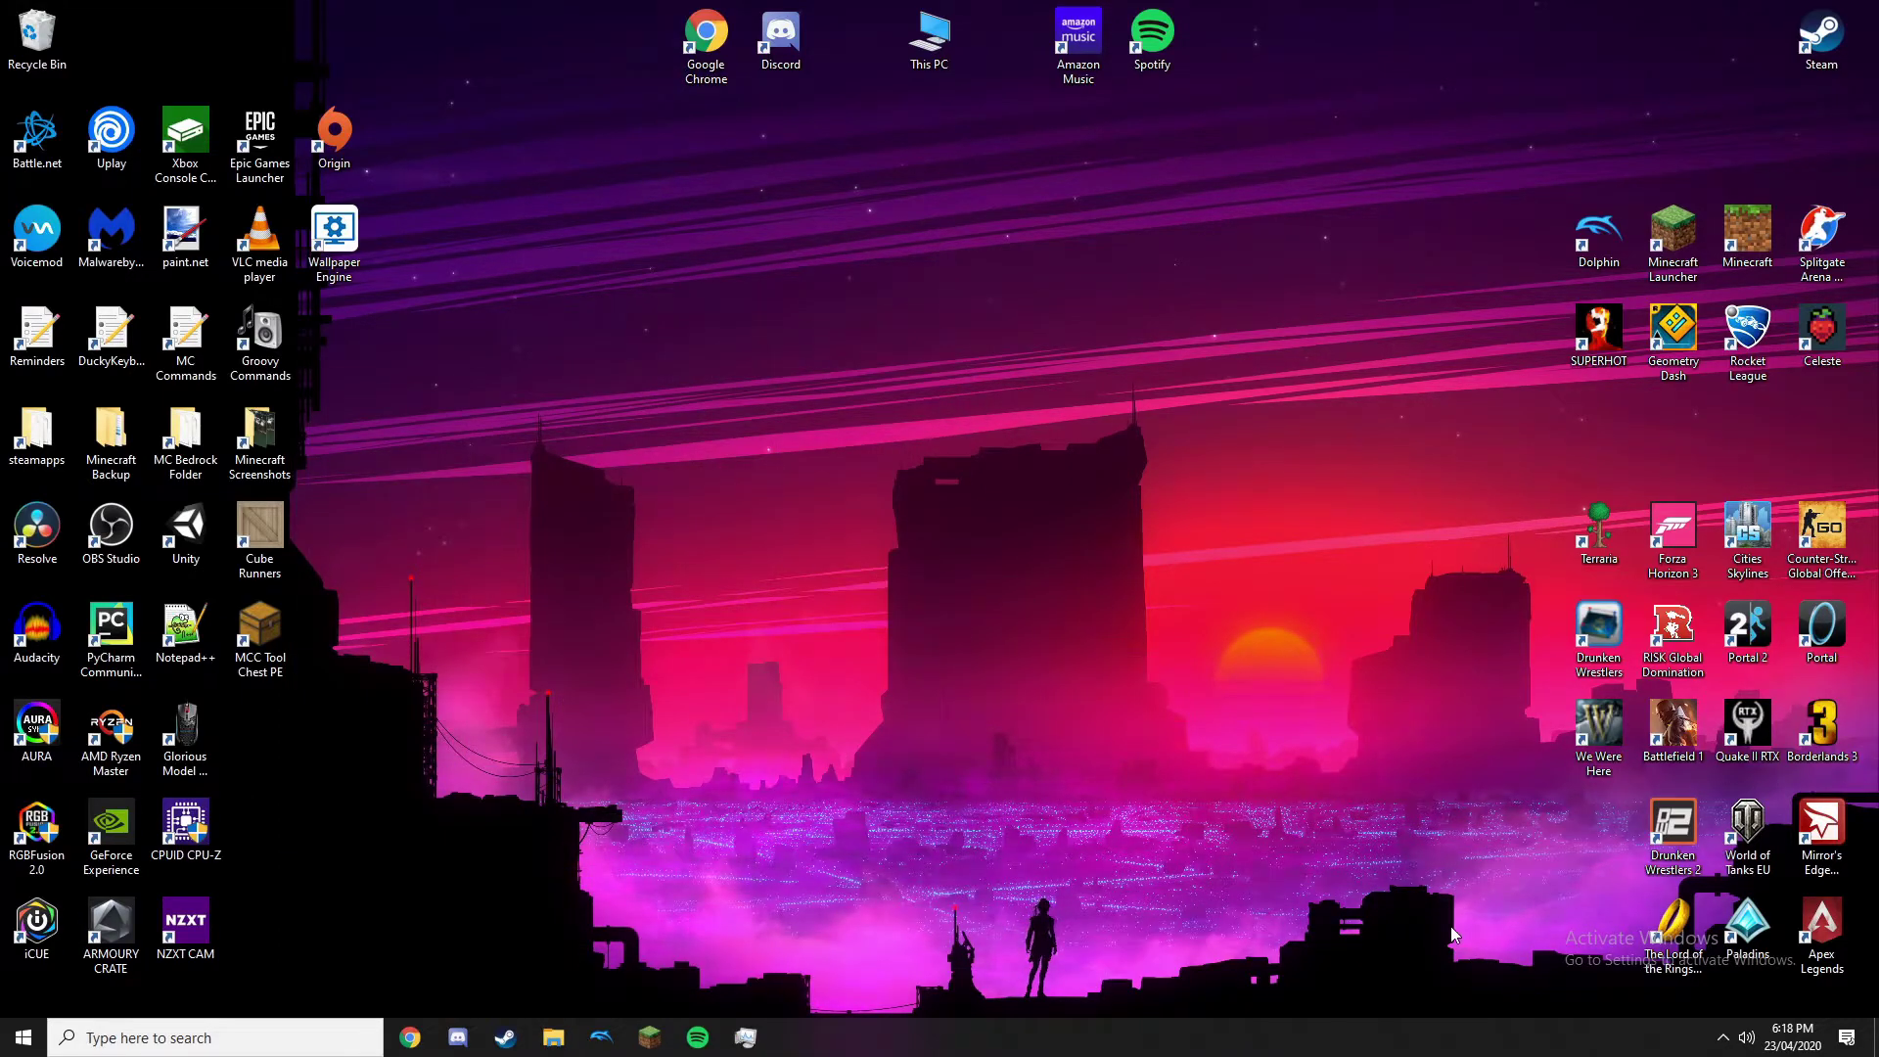
- Quit Wallpaper Engine from its tray icon menu
left_click(1724, 1040)
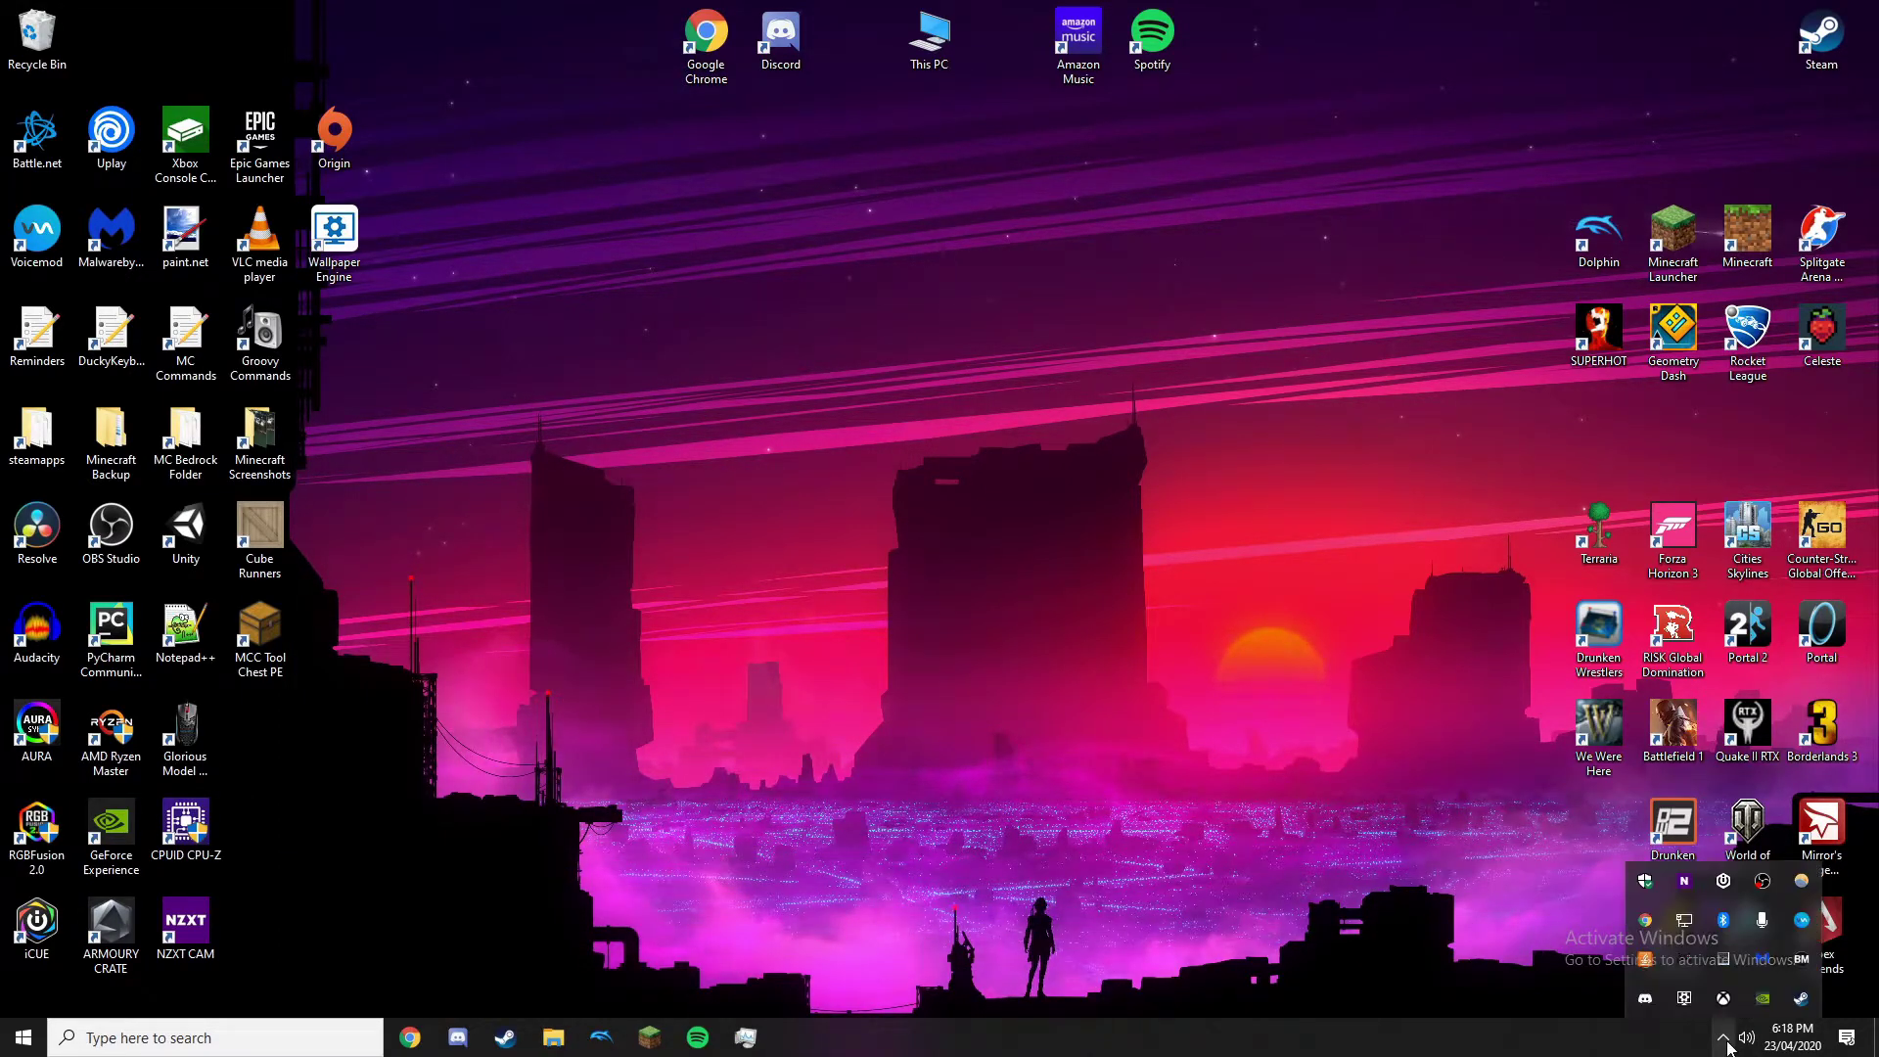
right_click(1683, 1000)
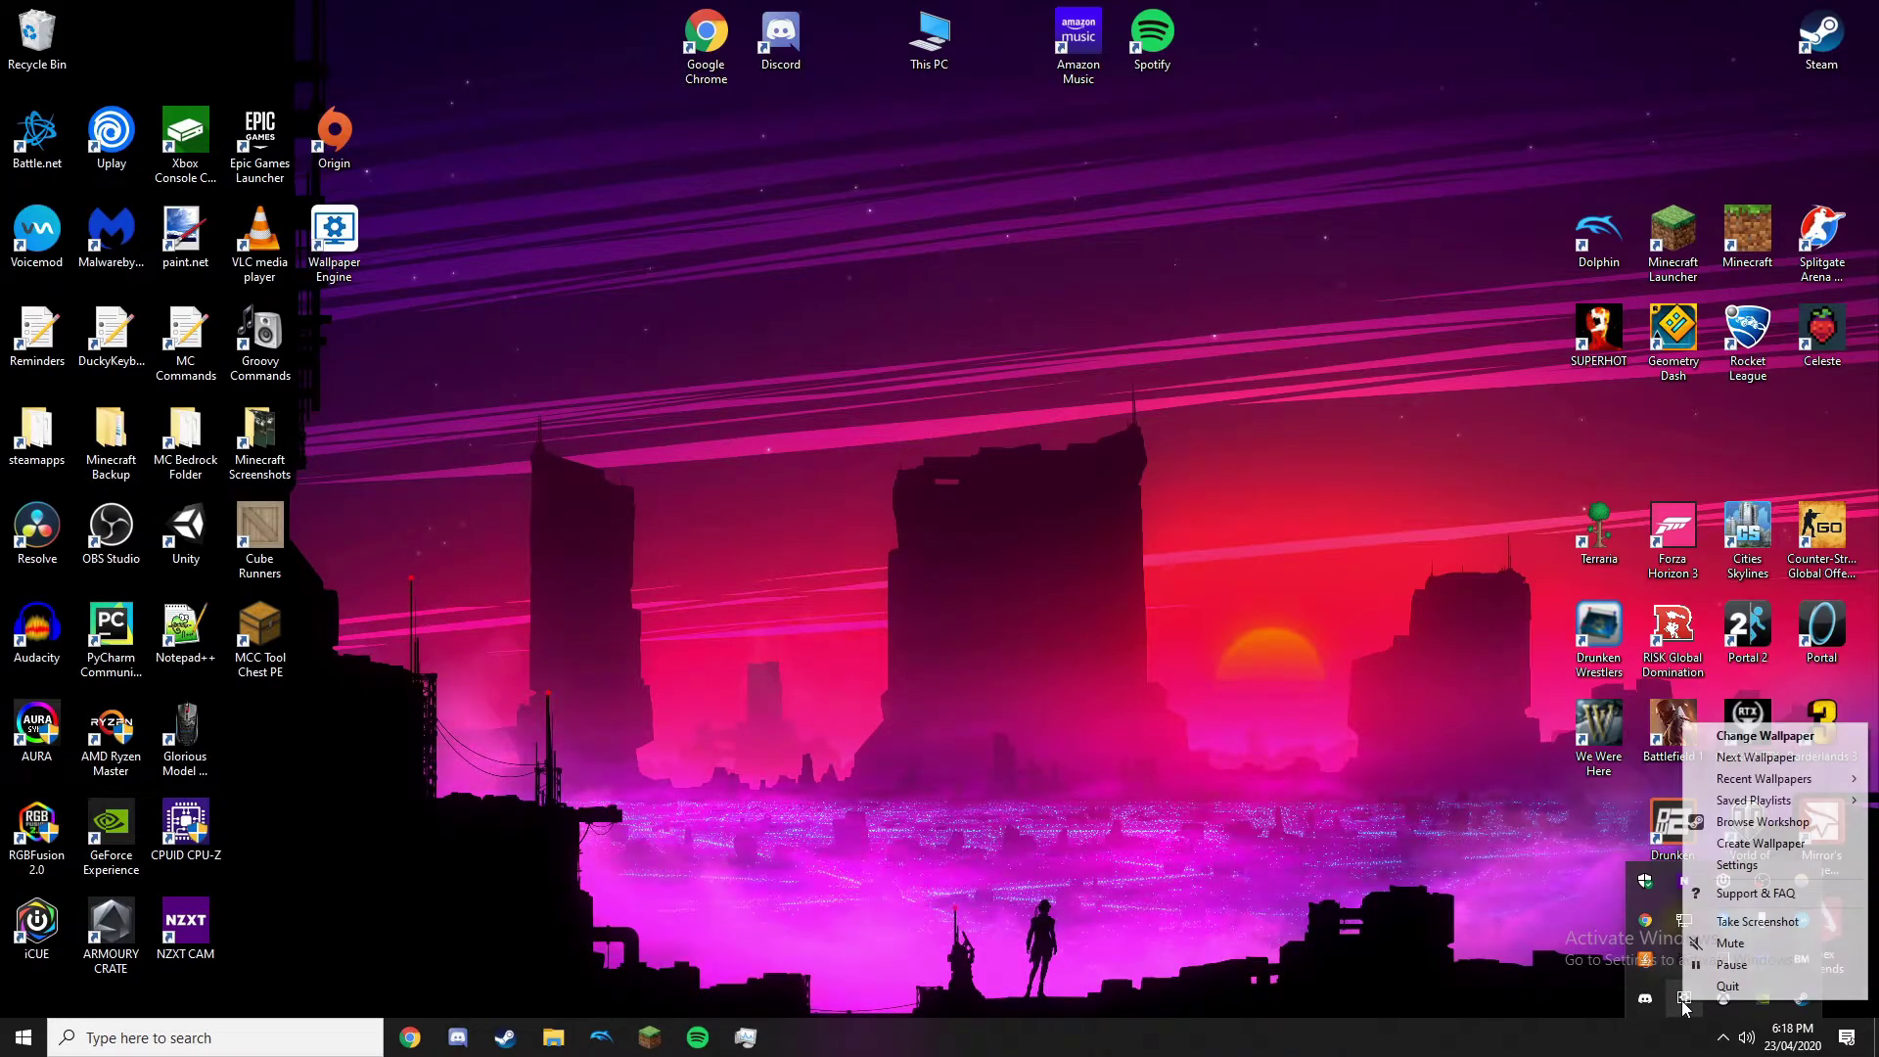
left_click(1729, 986)
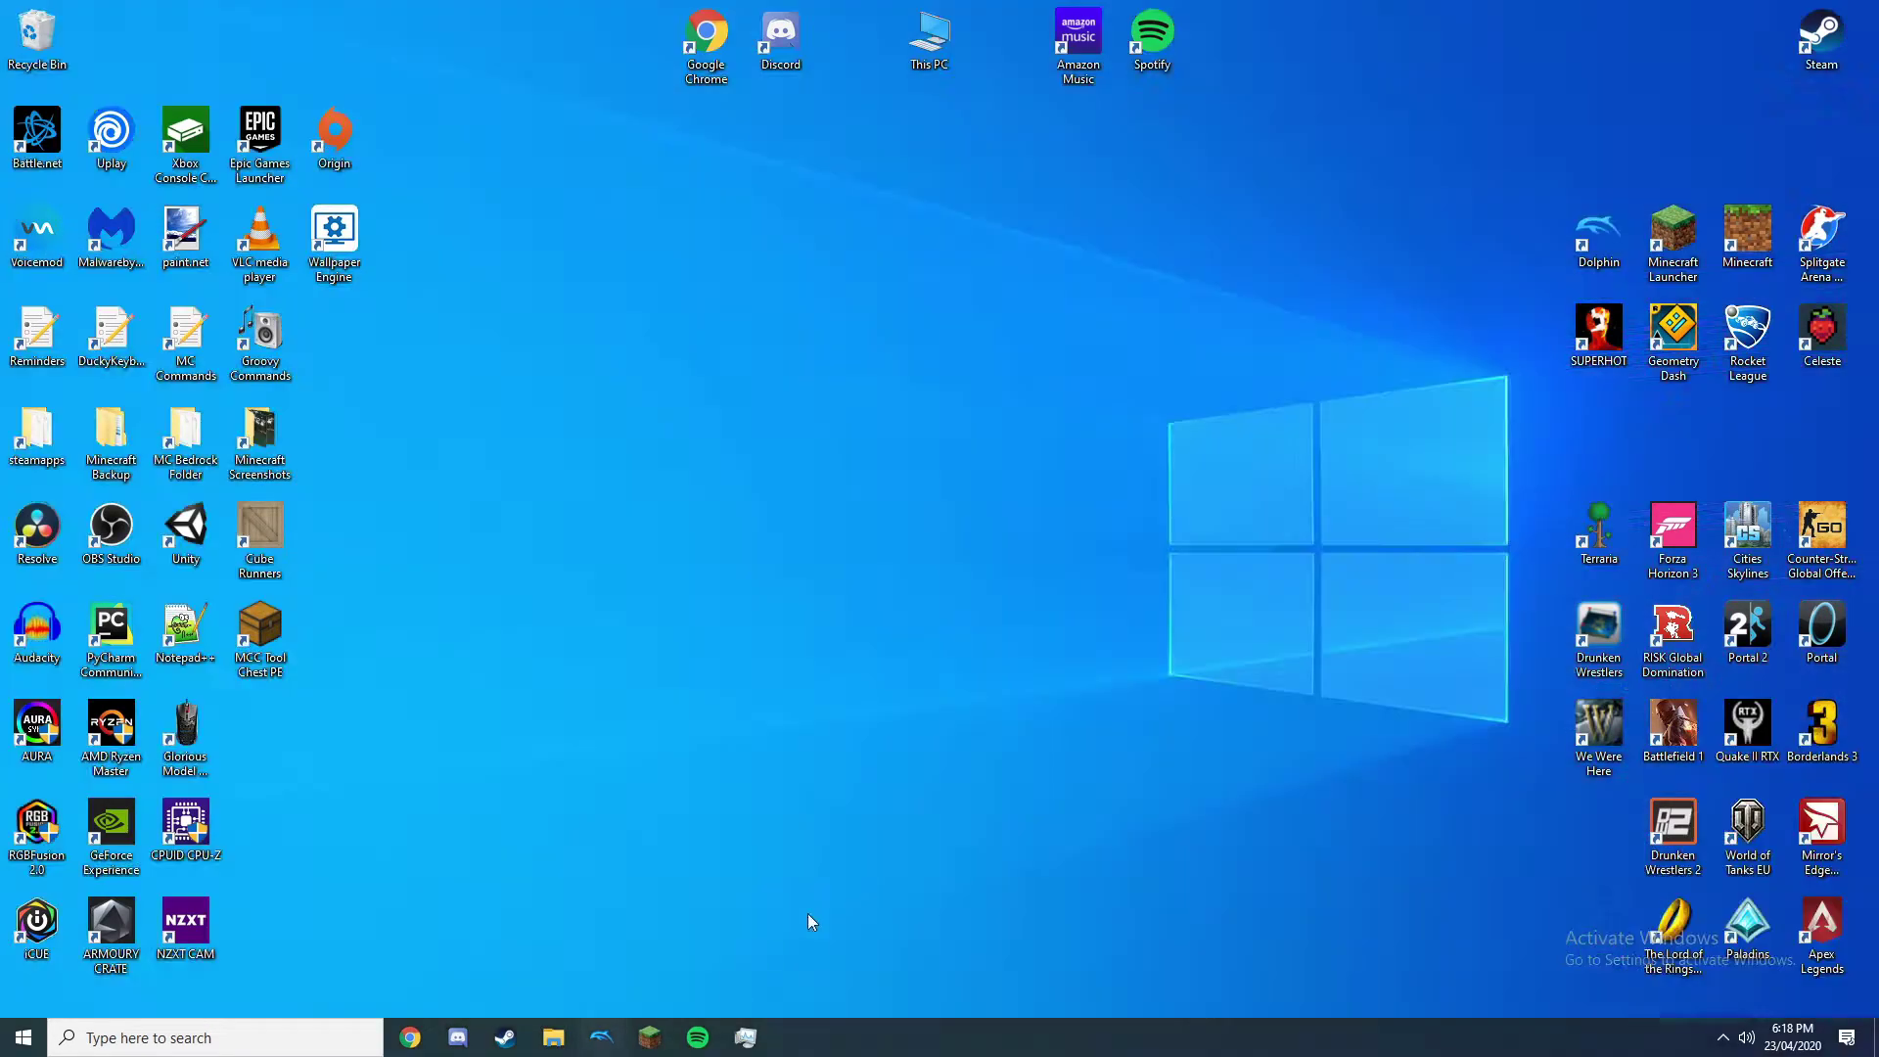
- Set the huawei-mediapad-m6 neon ring image in Backgrounds\Actually Good as the desktop background
left_click(553, 1035)
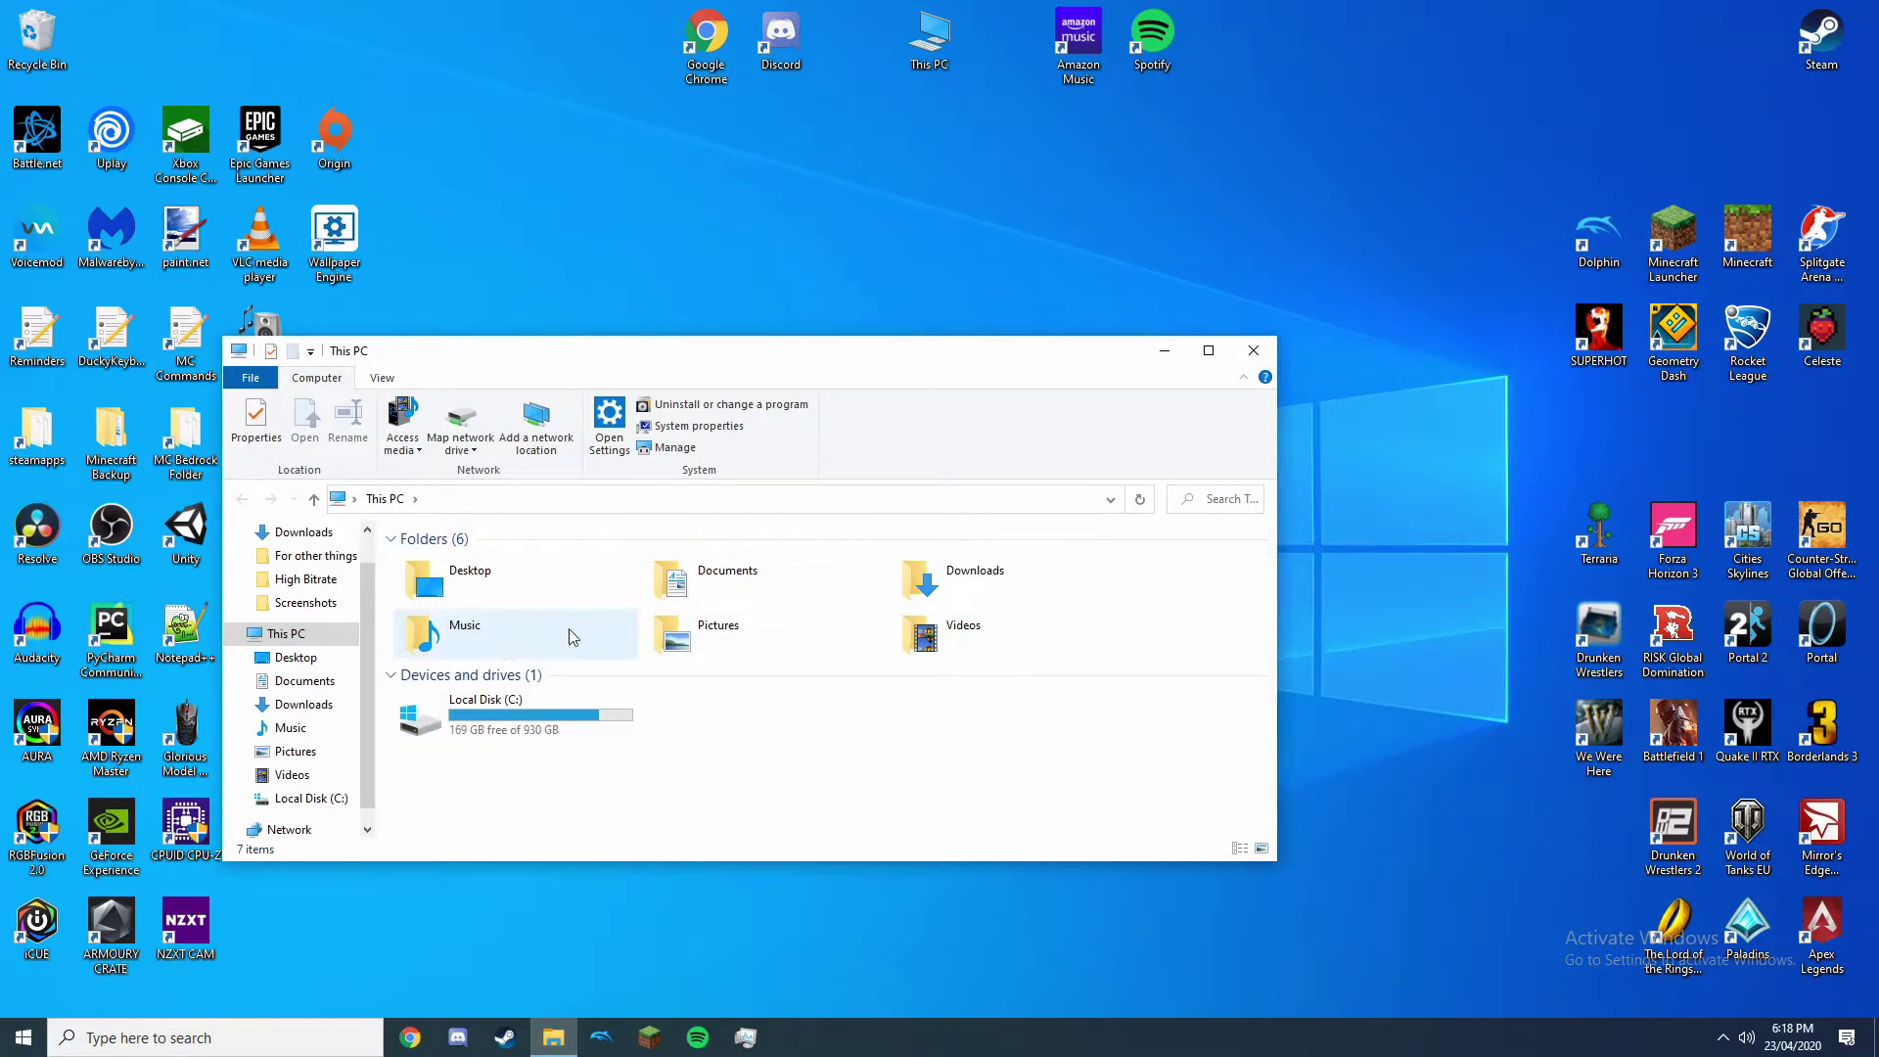
double_click(705, 636)
left_click(512, 564)
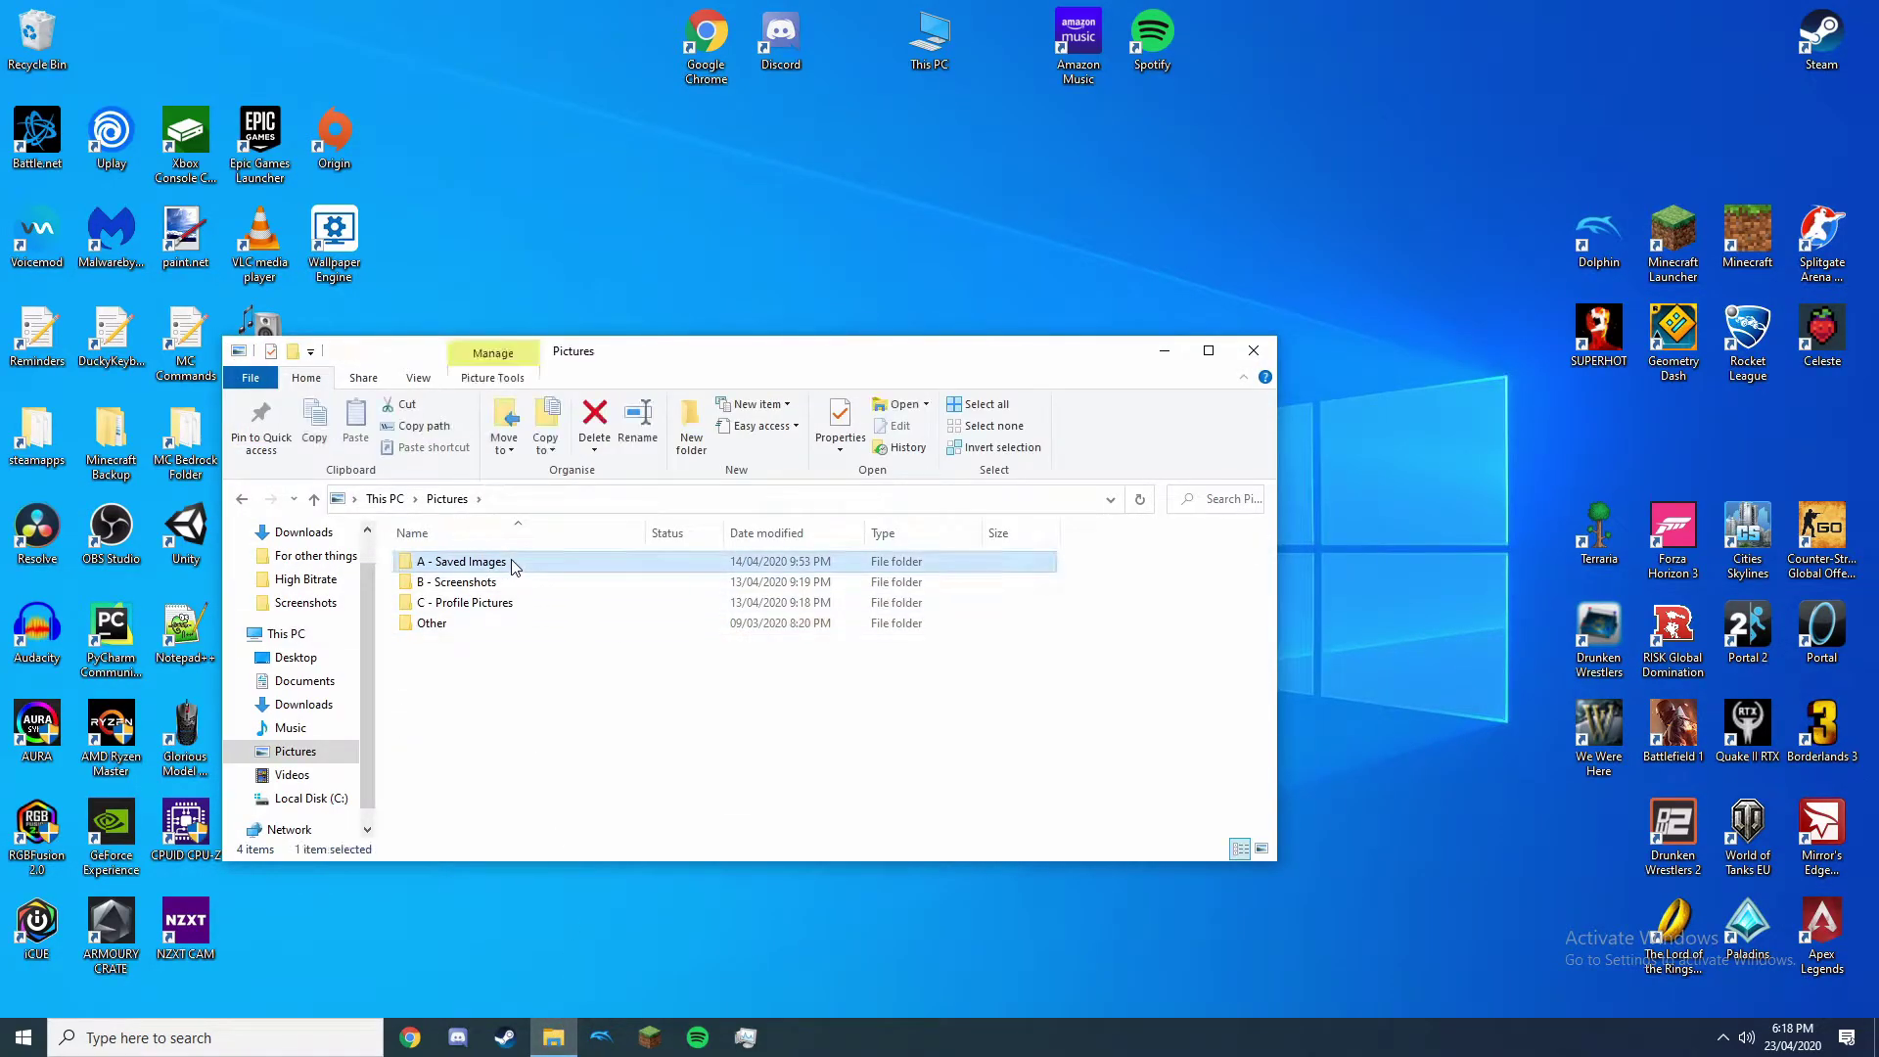
double_click(512, 566)
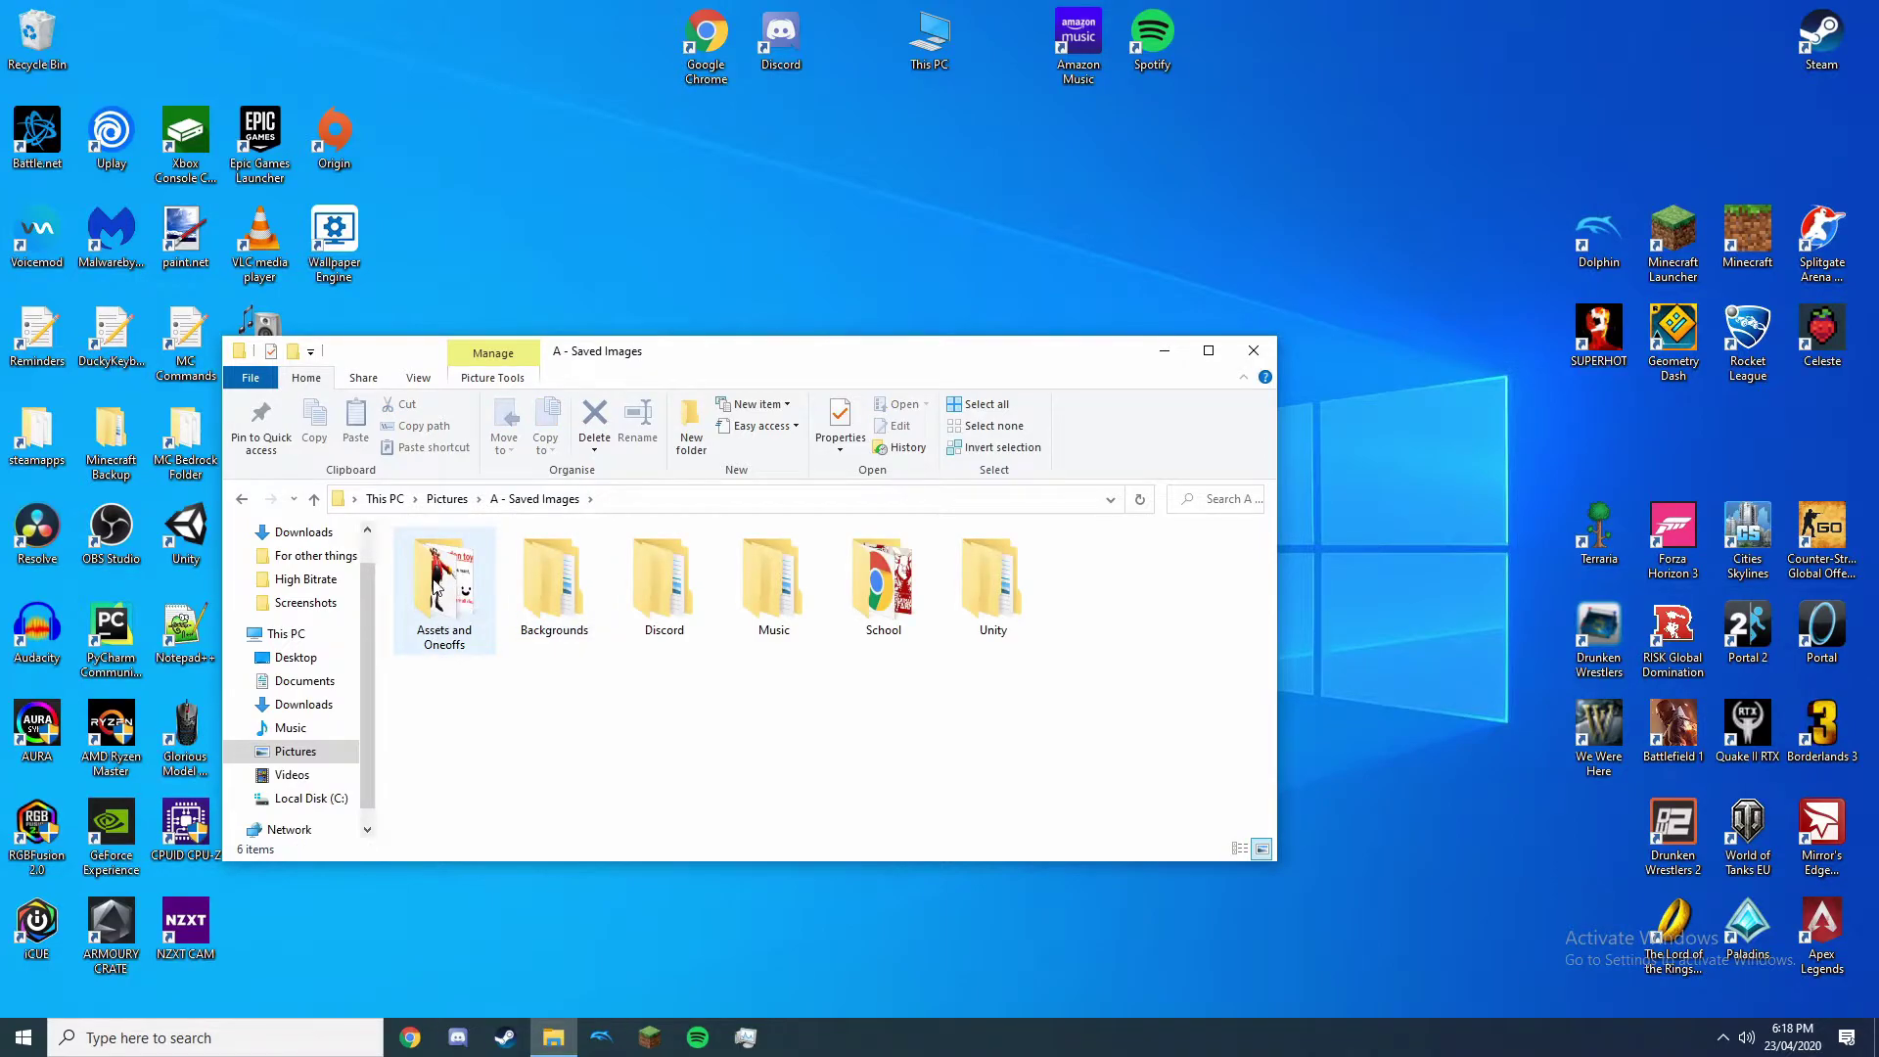
double_click(535, 599)
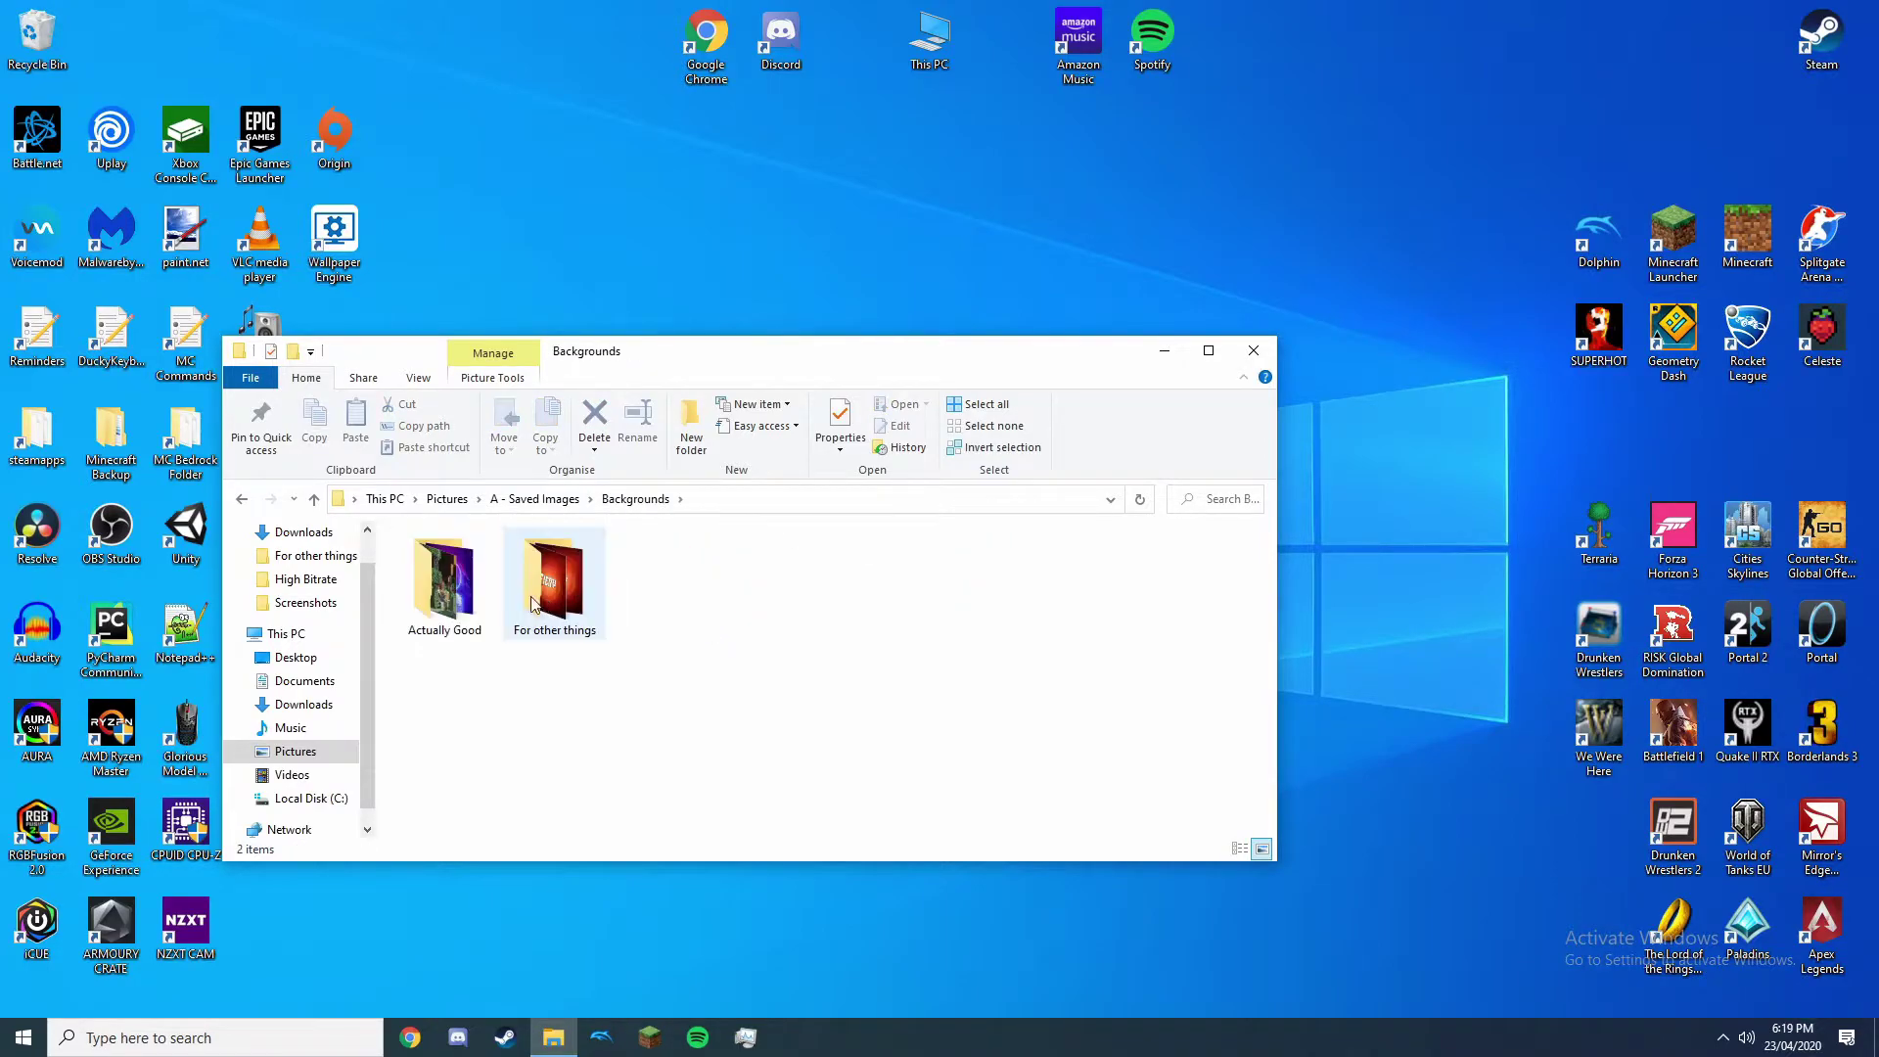
double_click(443, 585)
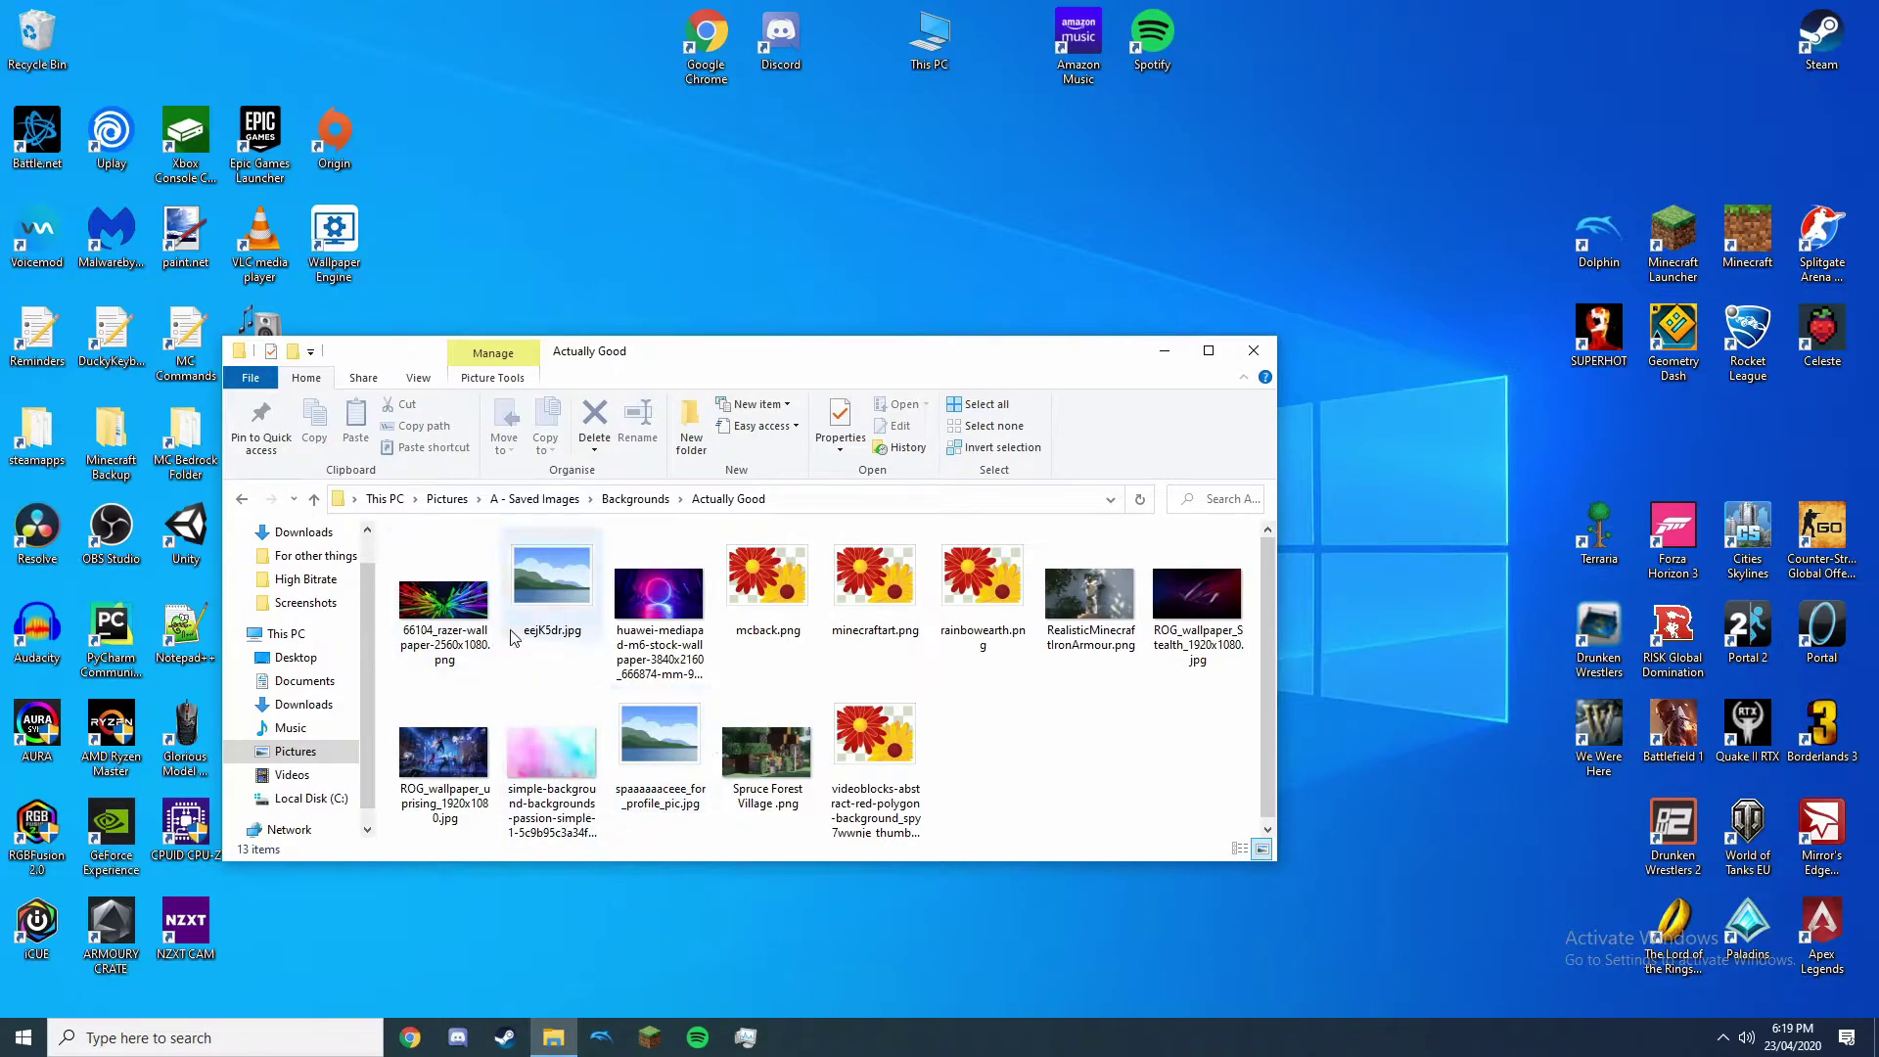
left_click(611, 624)
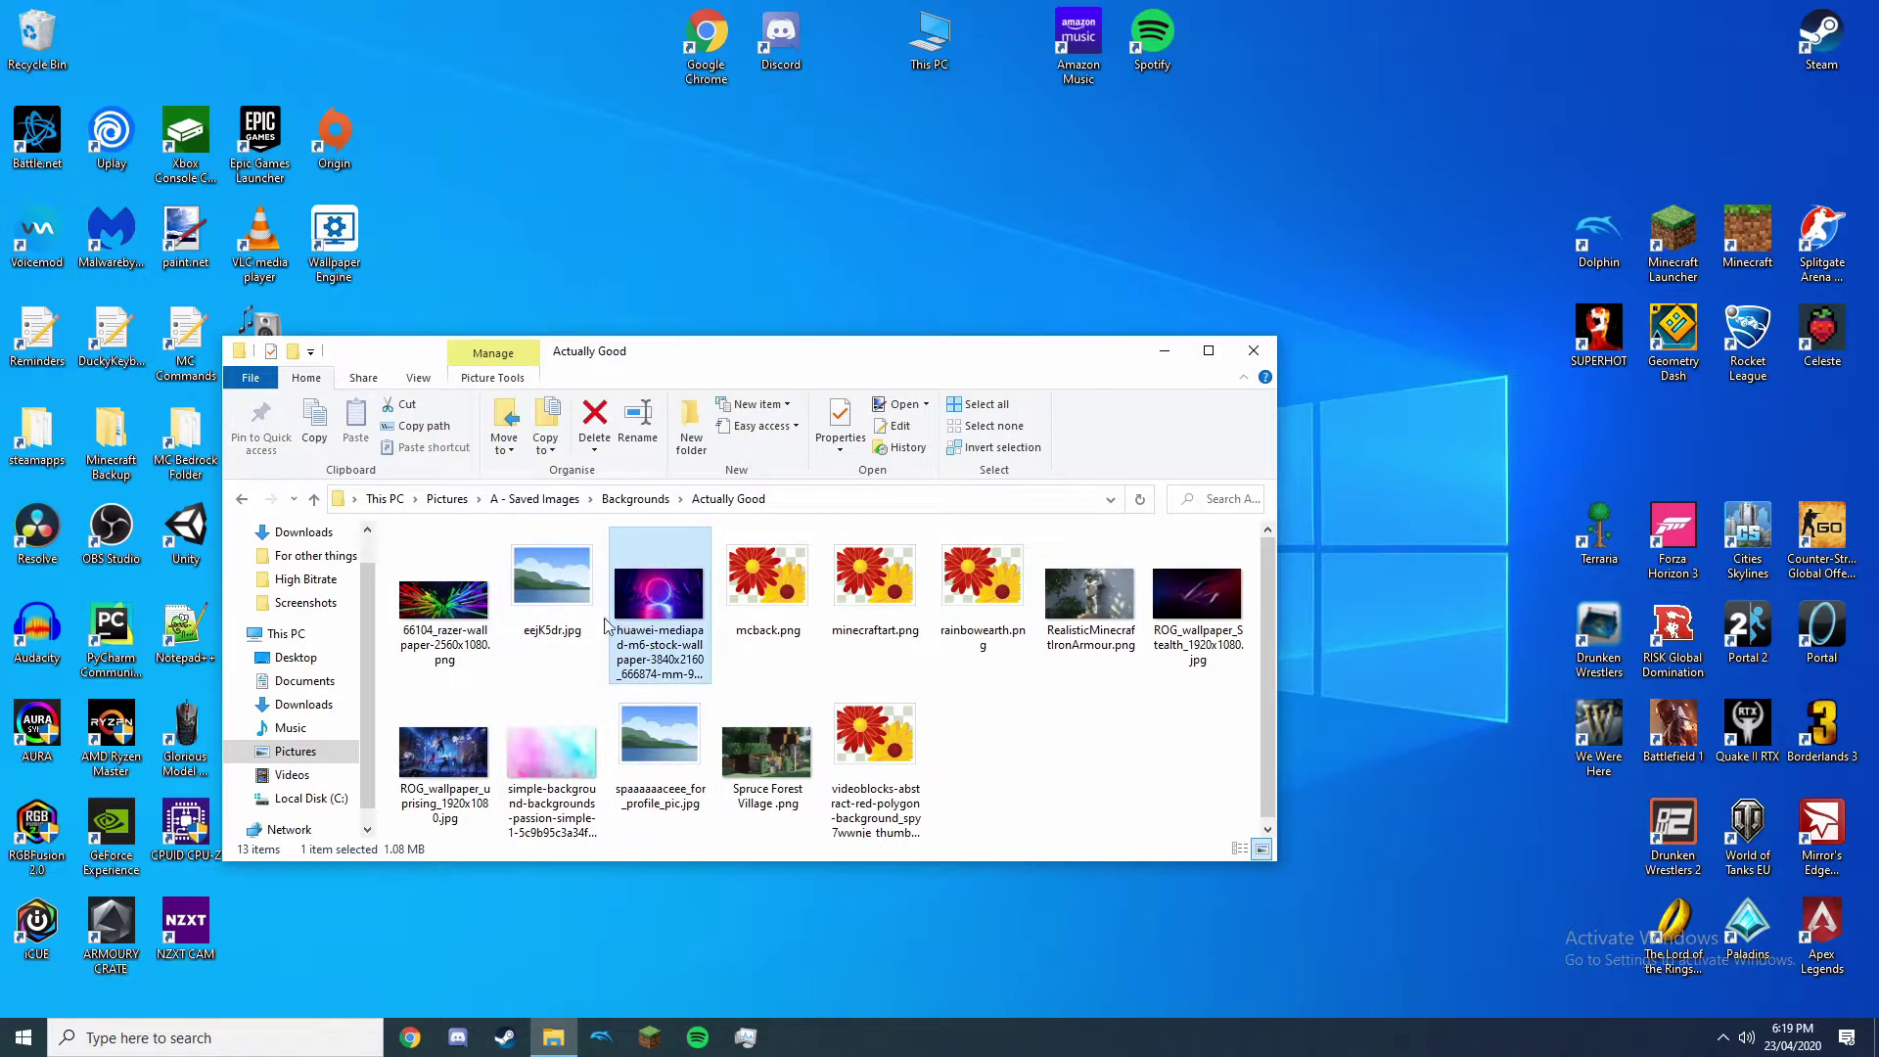
right_click(662, 614)
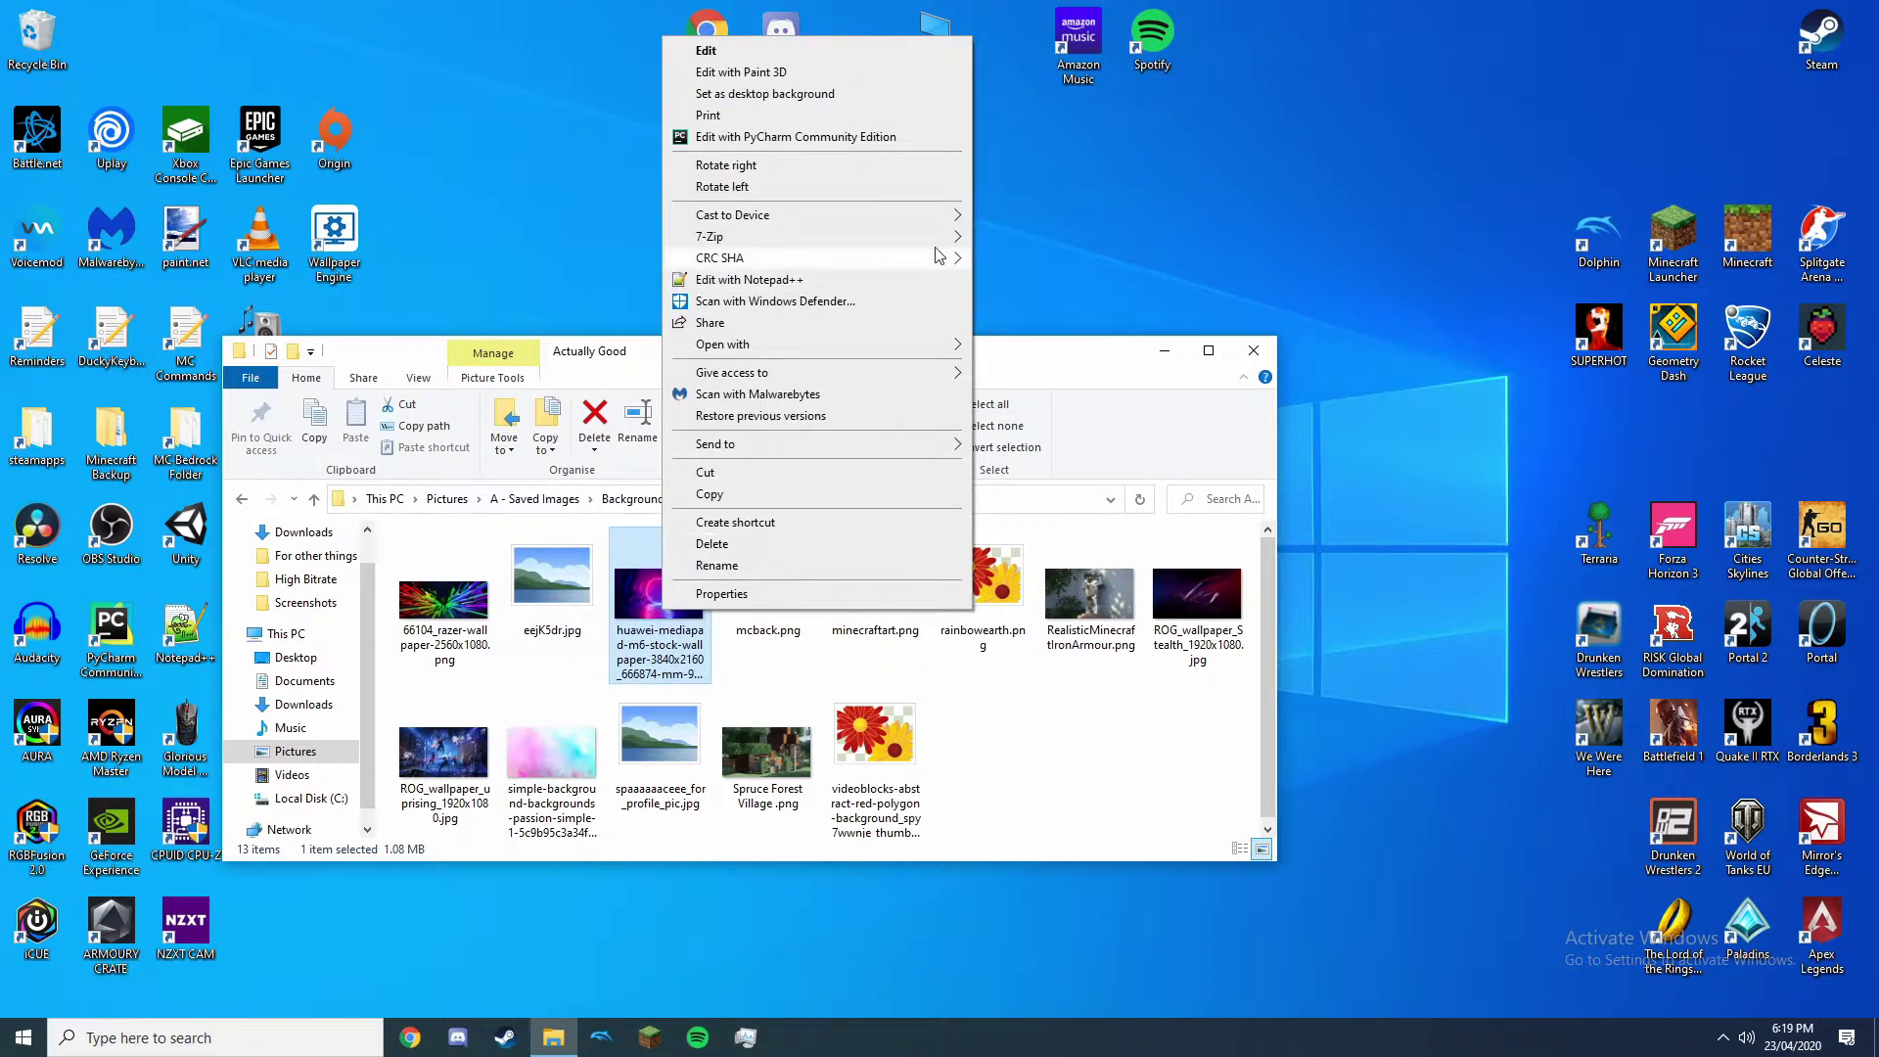
left_click(883, 100)
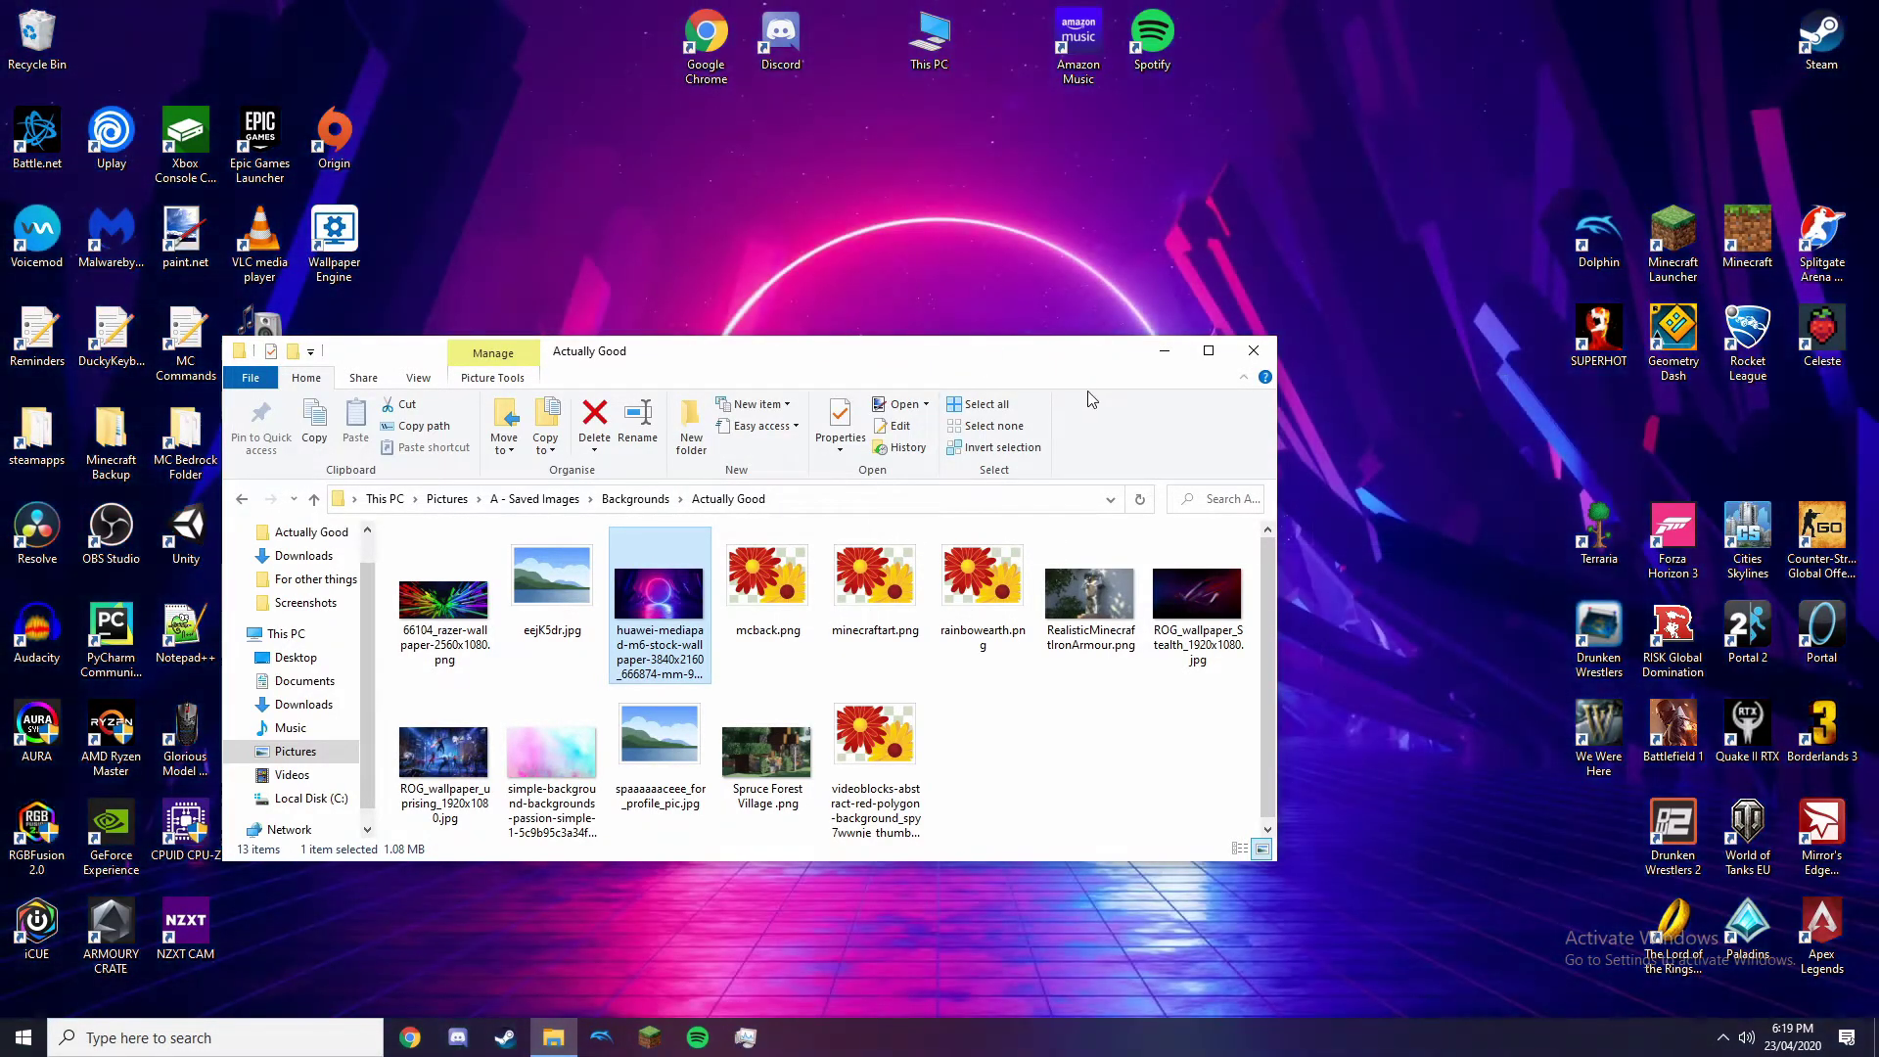
- Reposition the Explorer window on screen and navigate back to This PC
left_click_drag(1062, 362, 654, 379)
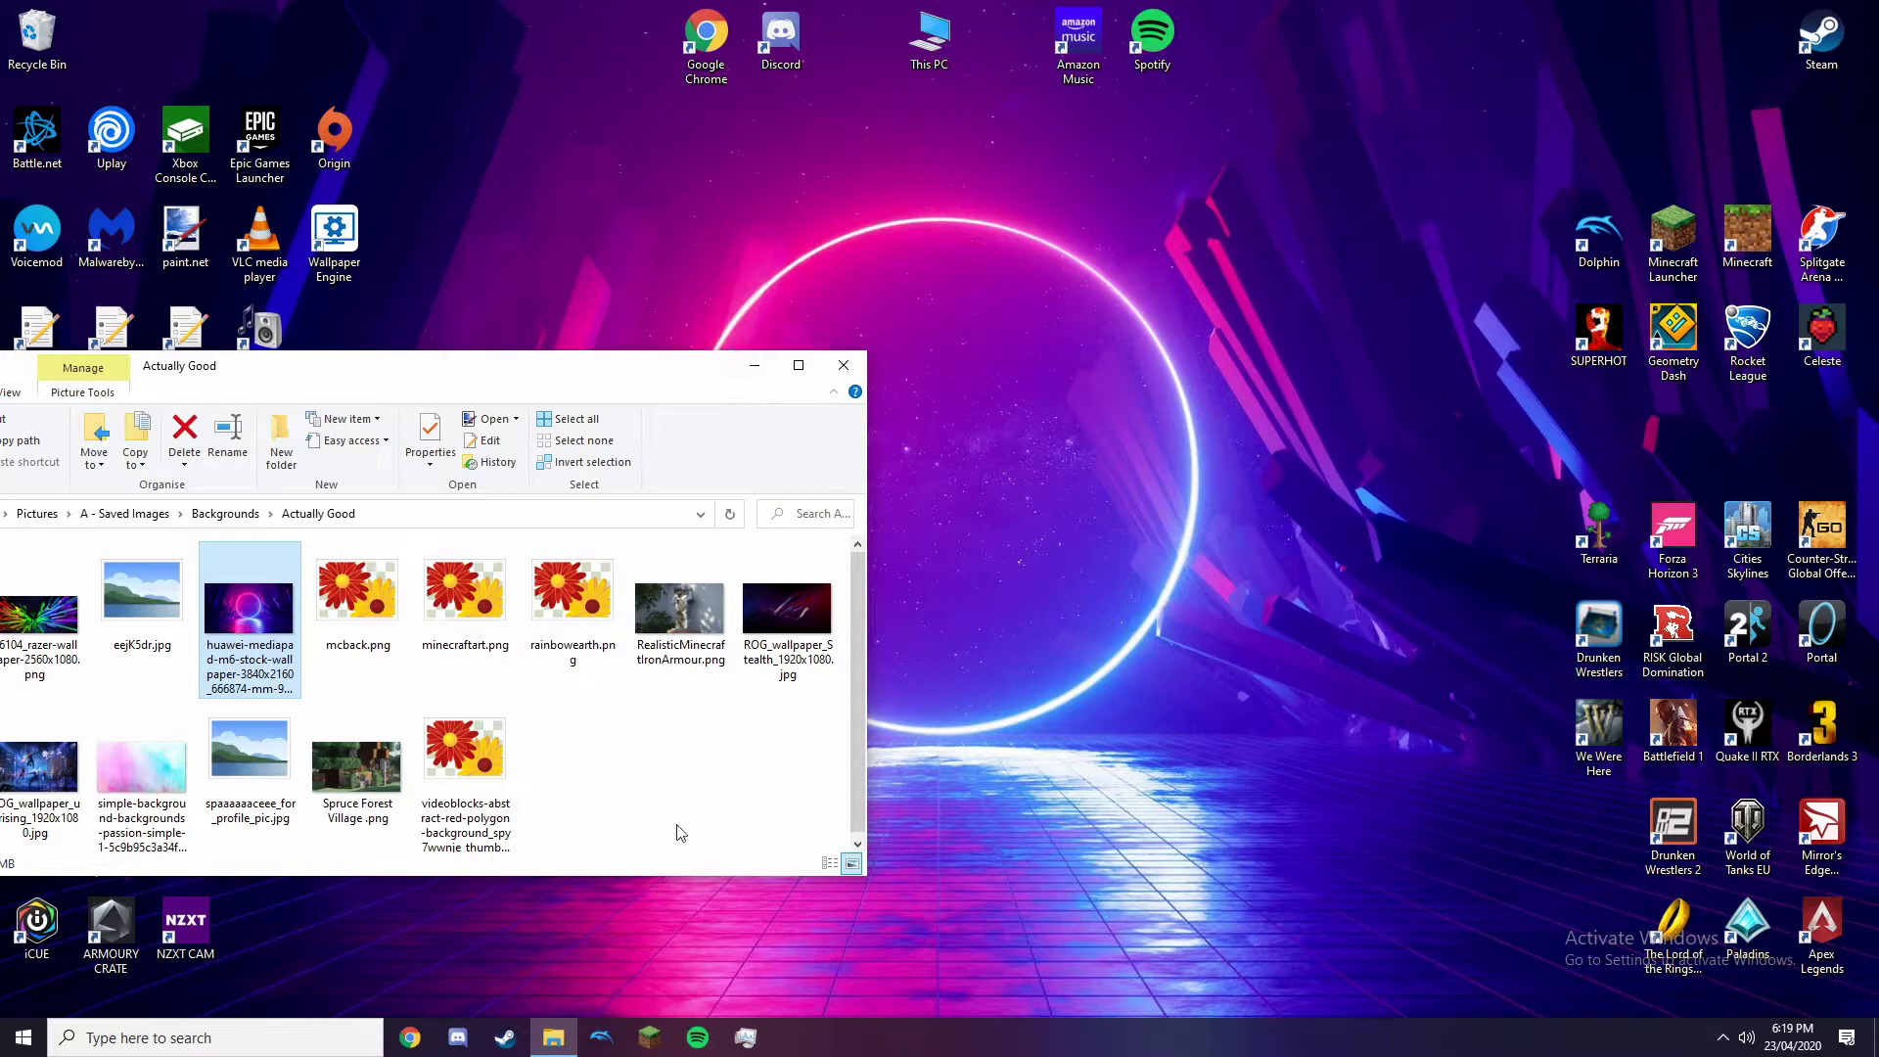
left_click_drag(237, 365, 619, 344)
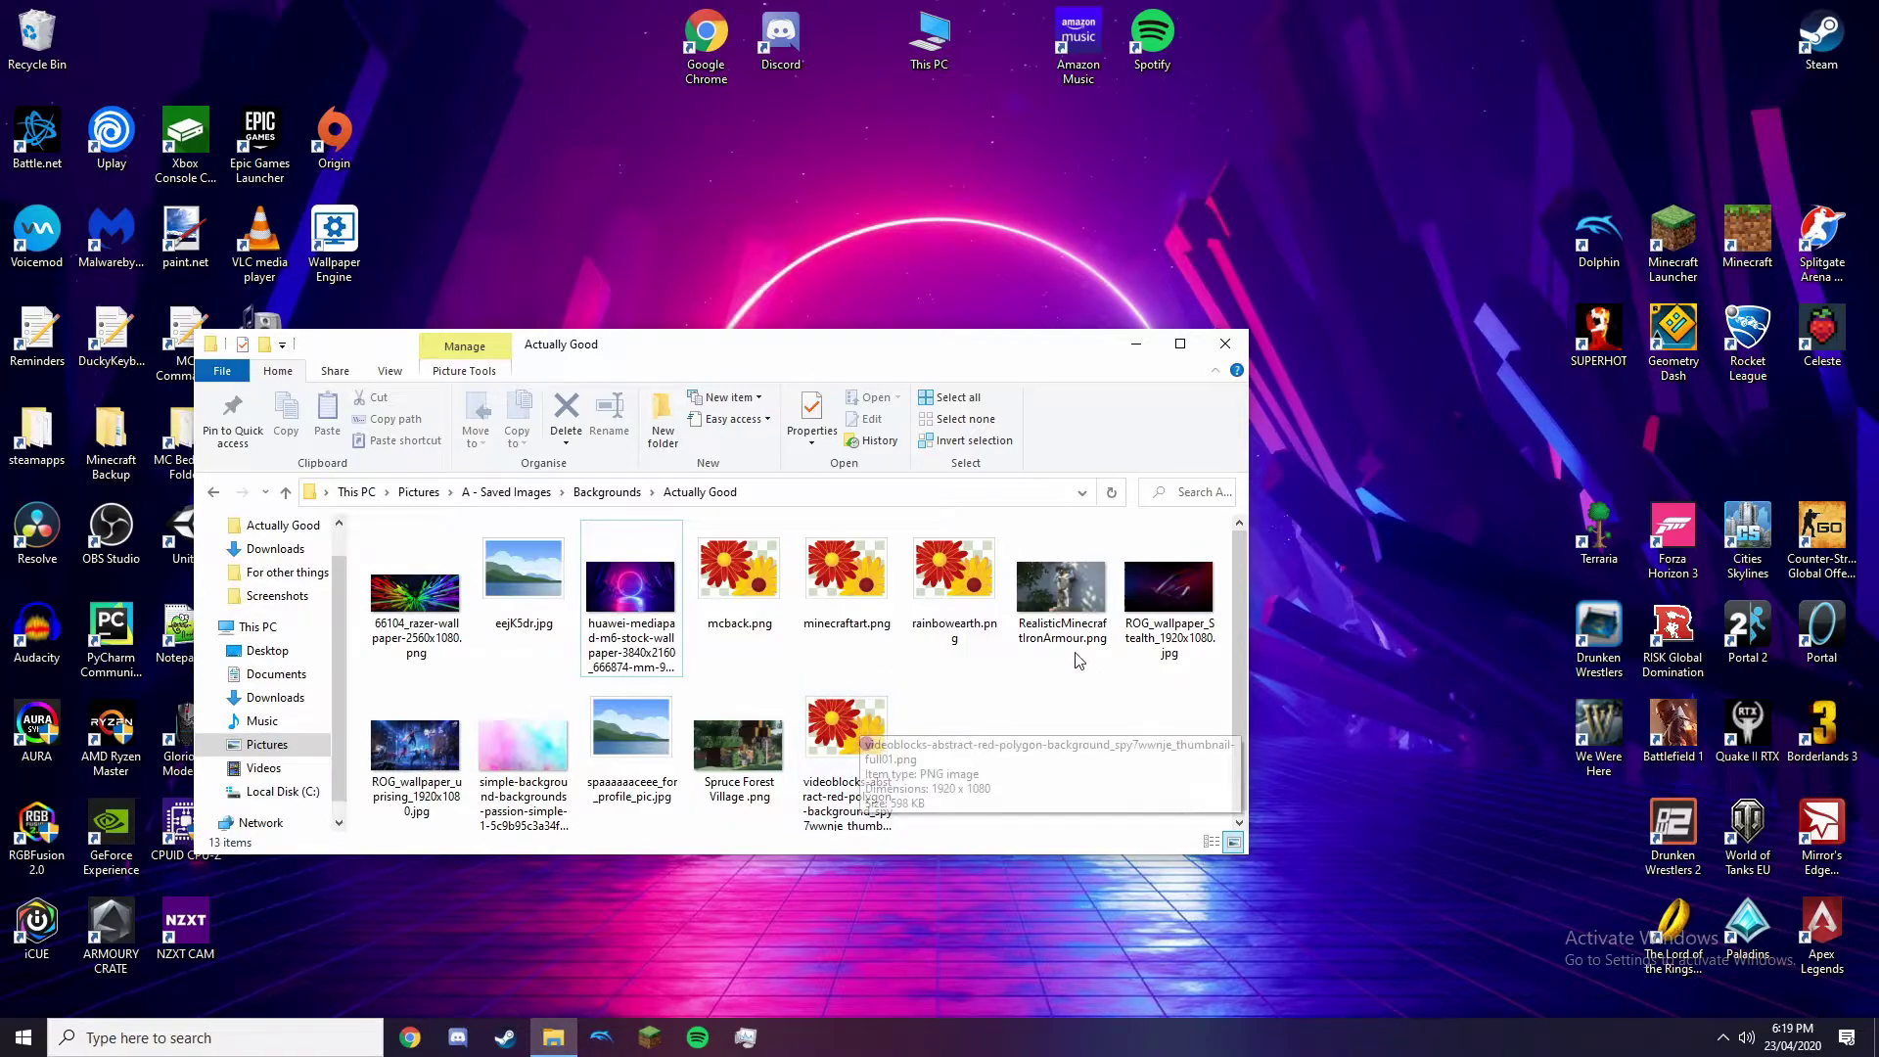
left_click(553, 1038)
left_click(553, 1038)
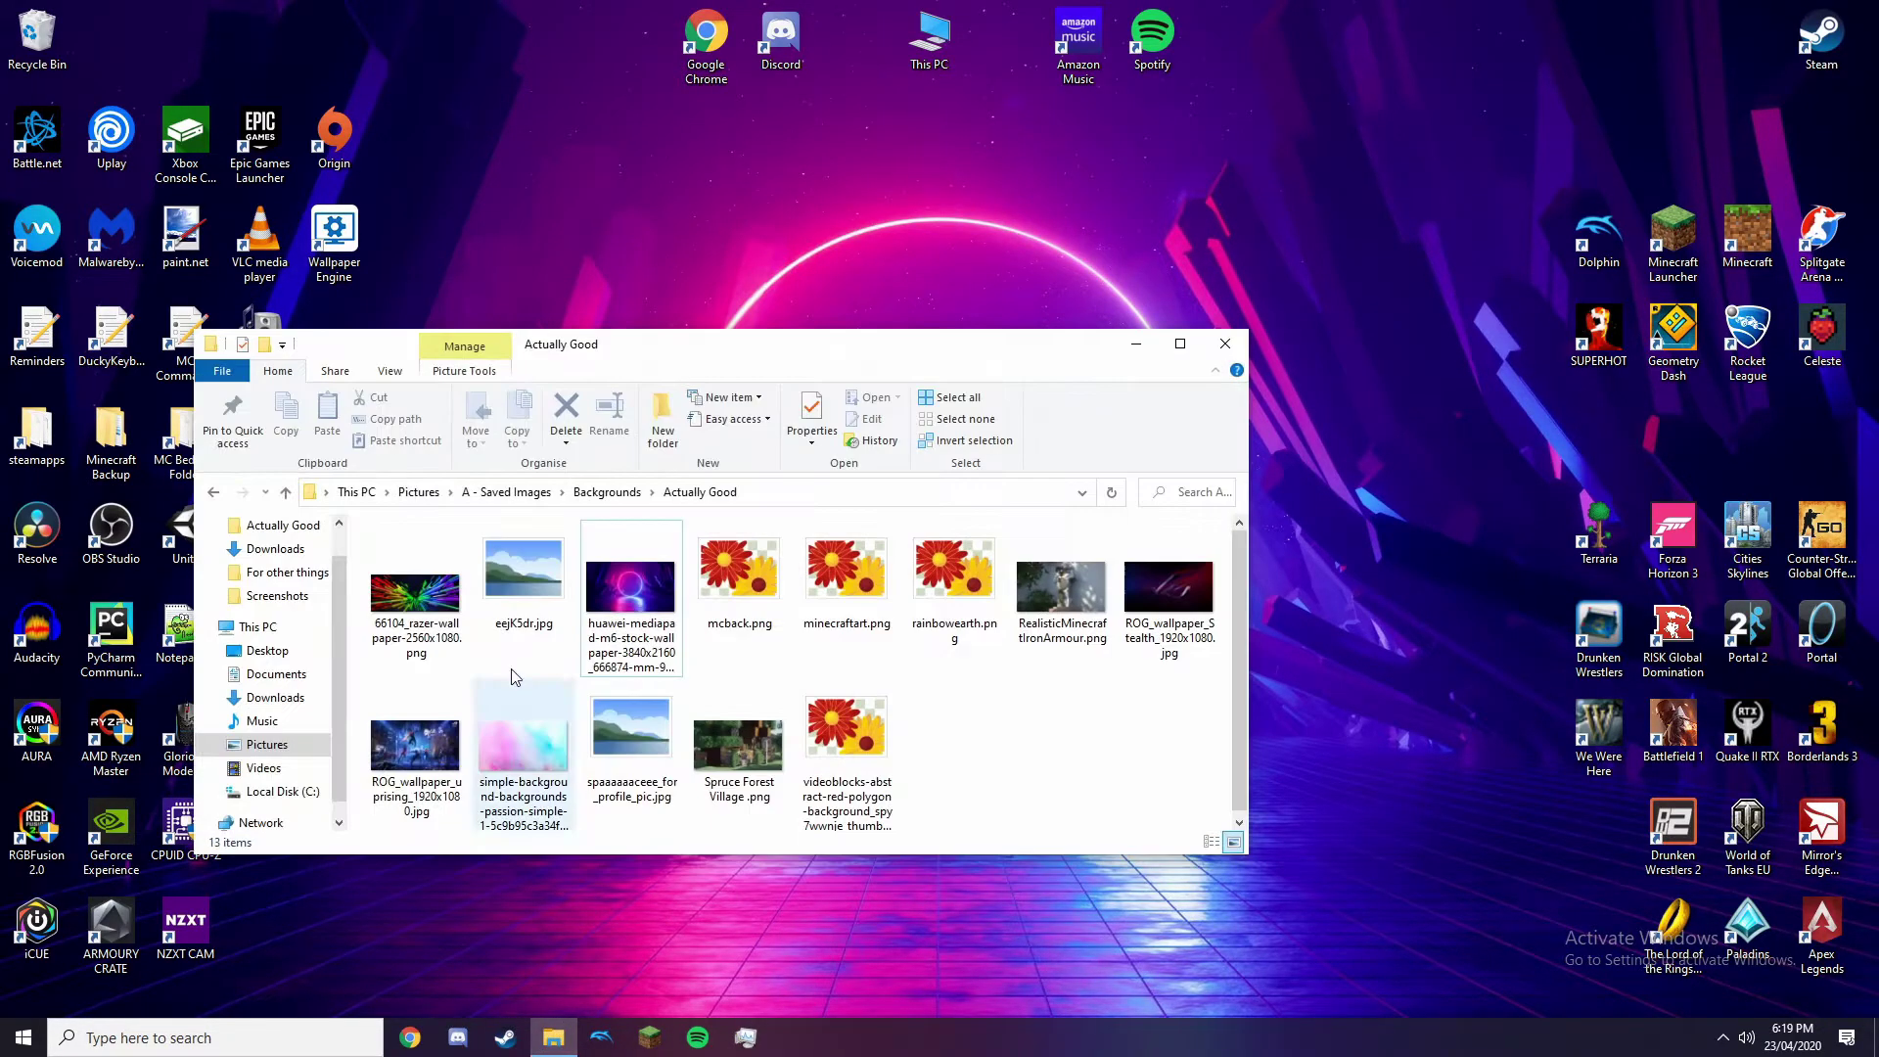
left_click(362, 492)
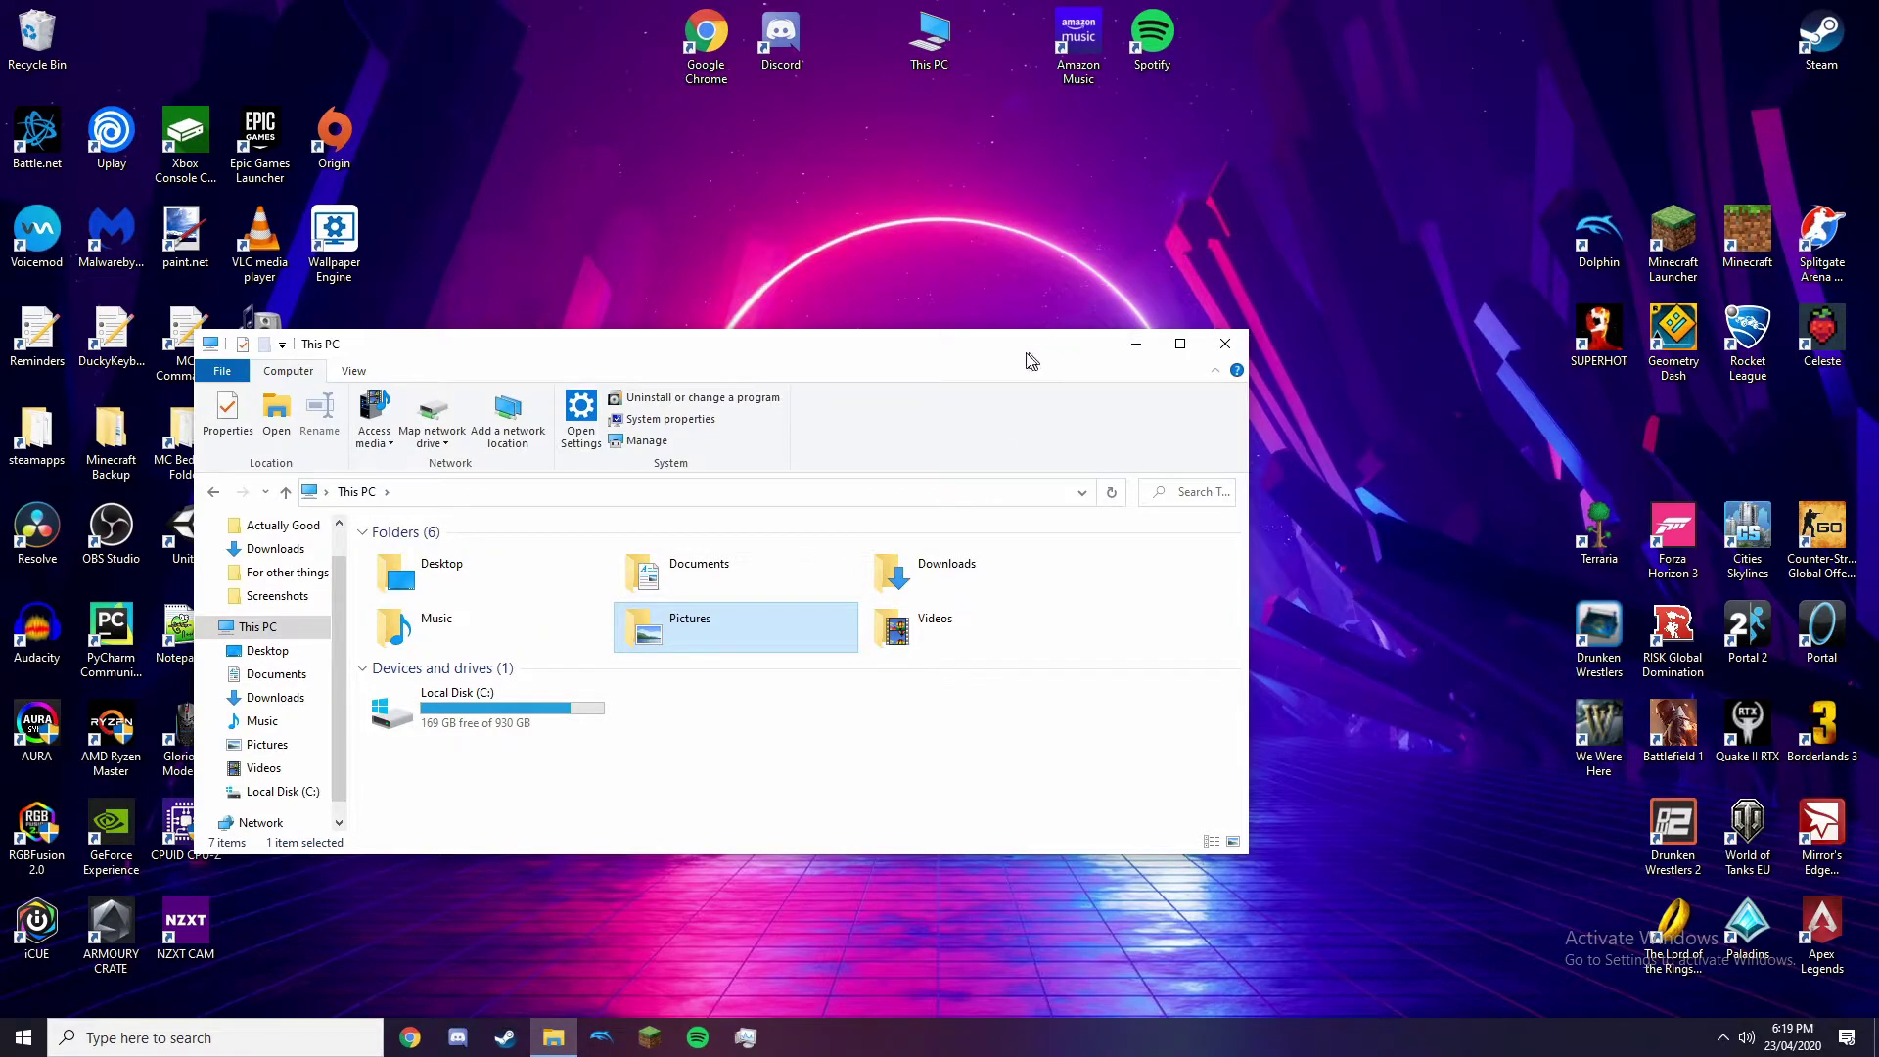
left_click_drag(1031, 360, 946, 368)
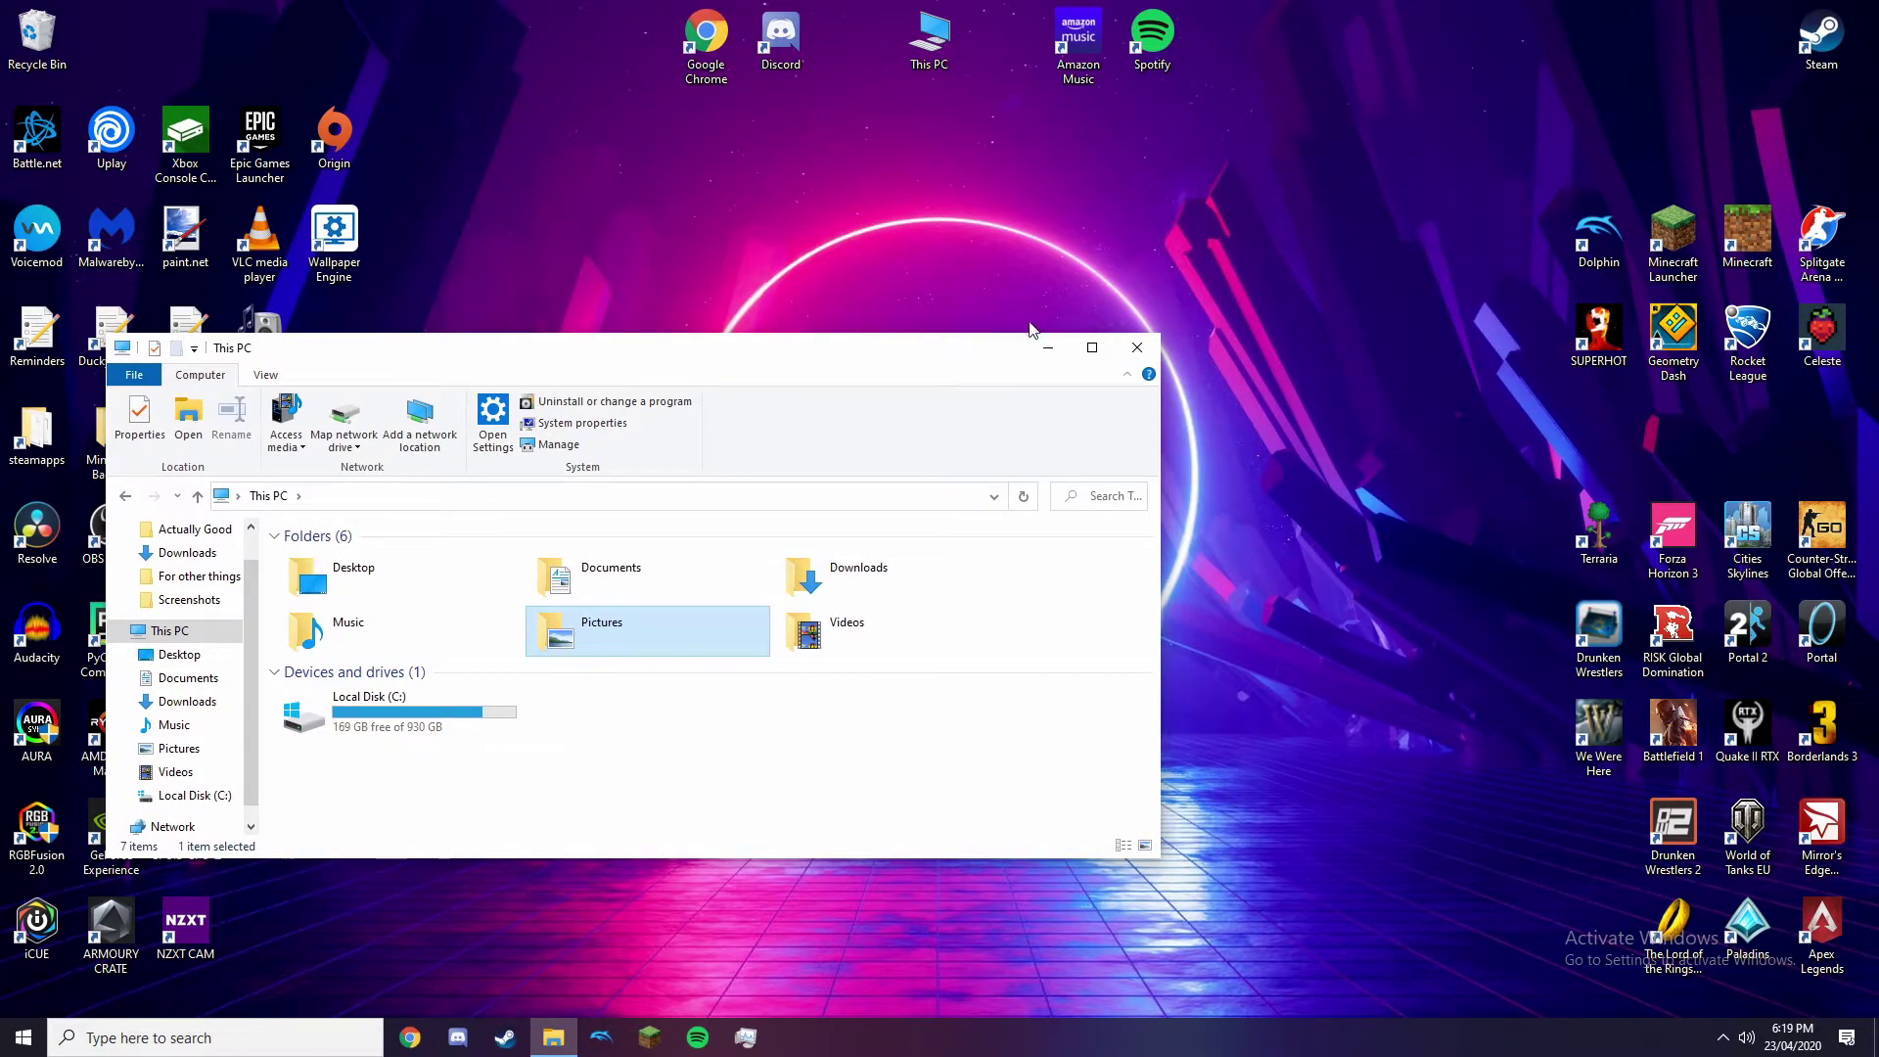
- Navigate Pictures > A - Saved Images > Backgrounds > Actually Good, briefly detouring into Discord
double_click(622, 626)
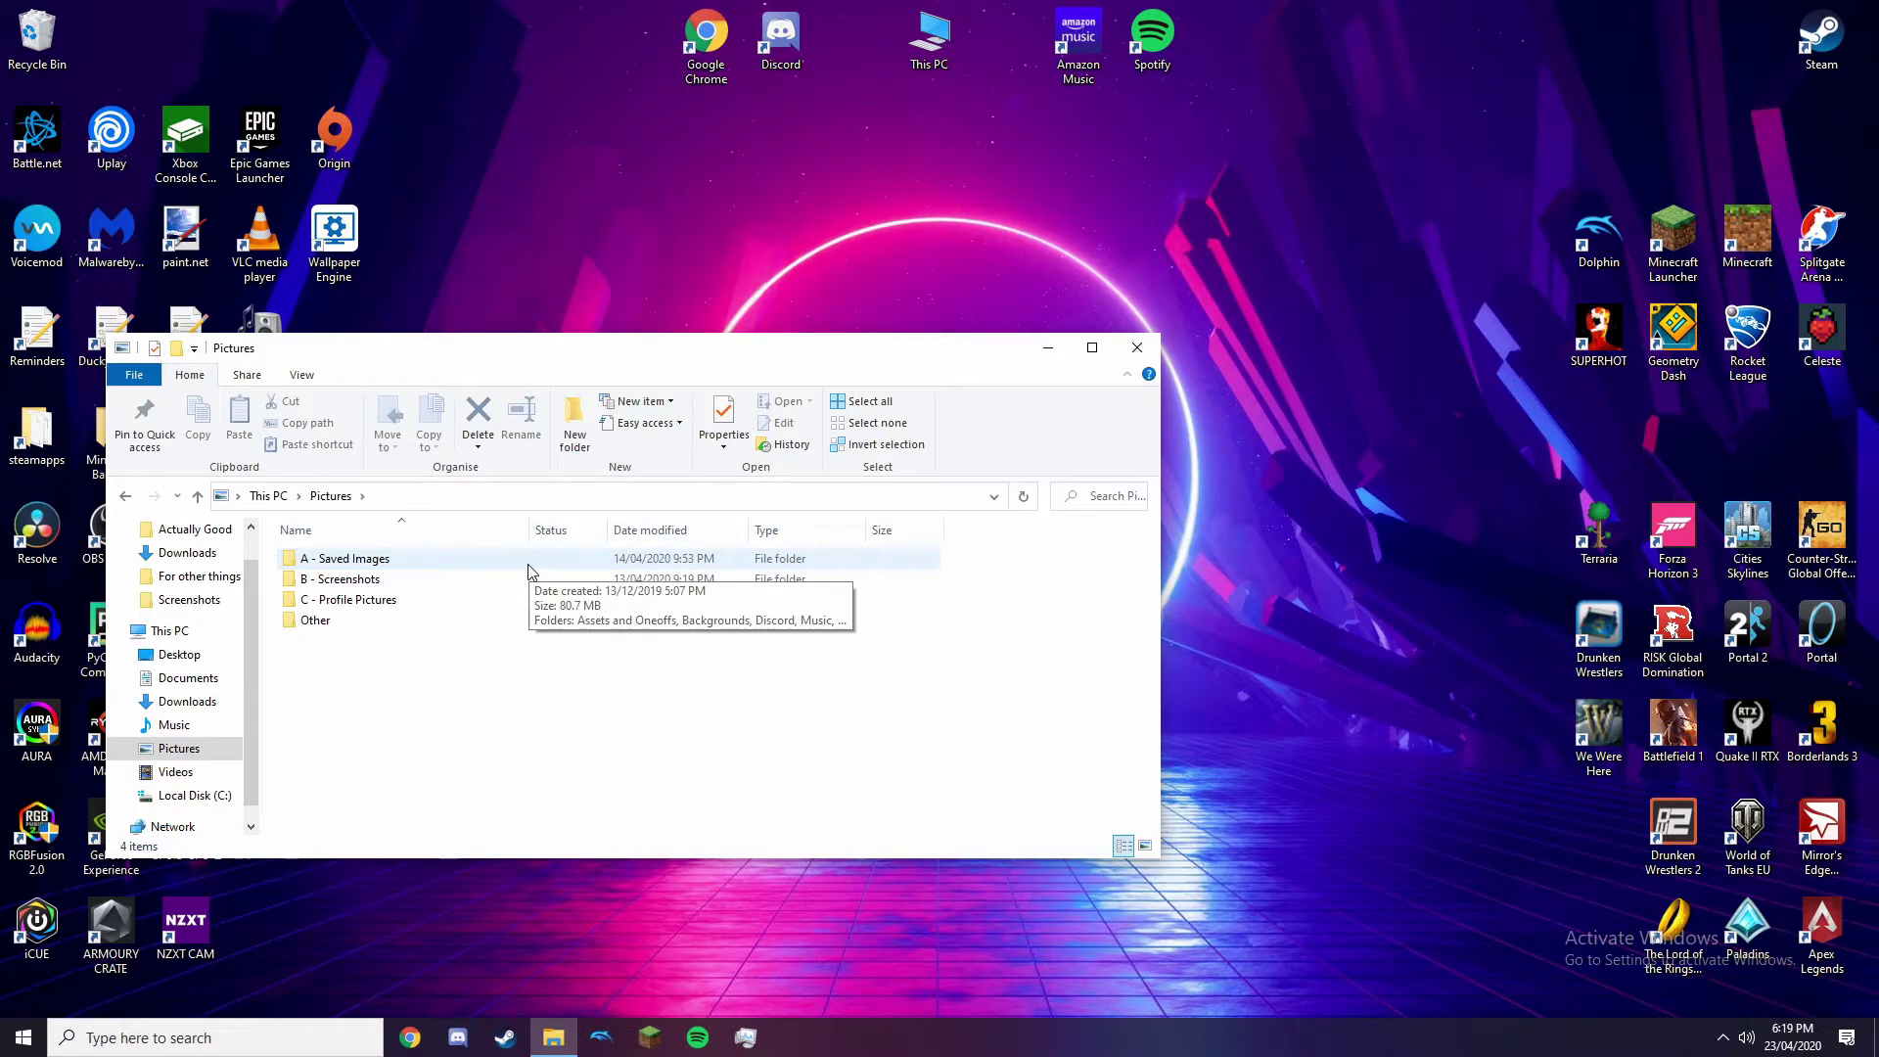
double_click(465, 565)
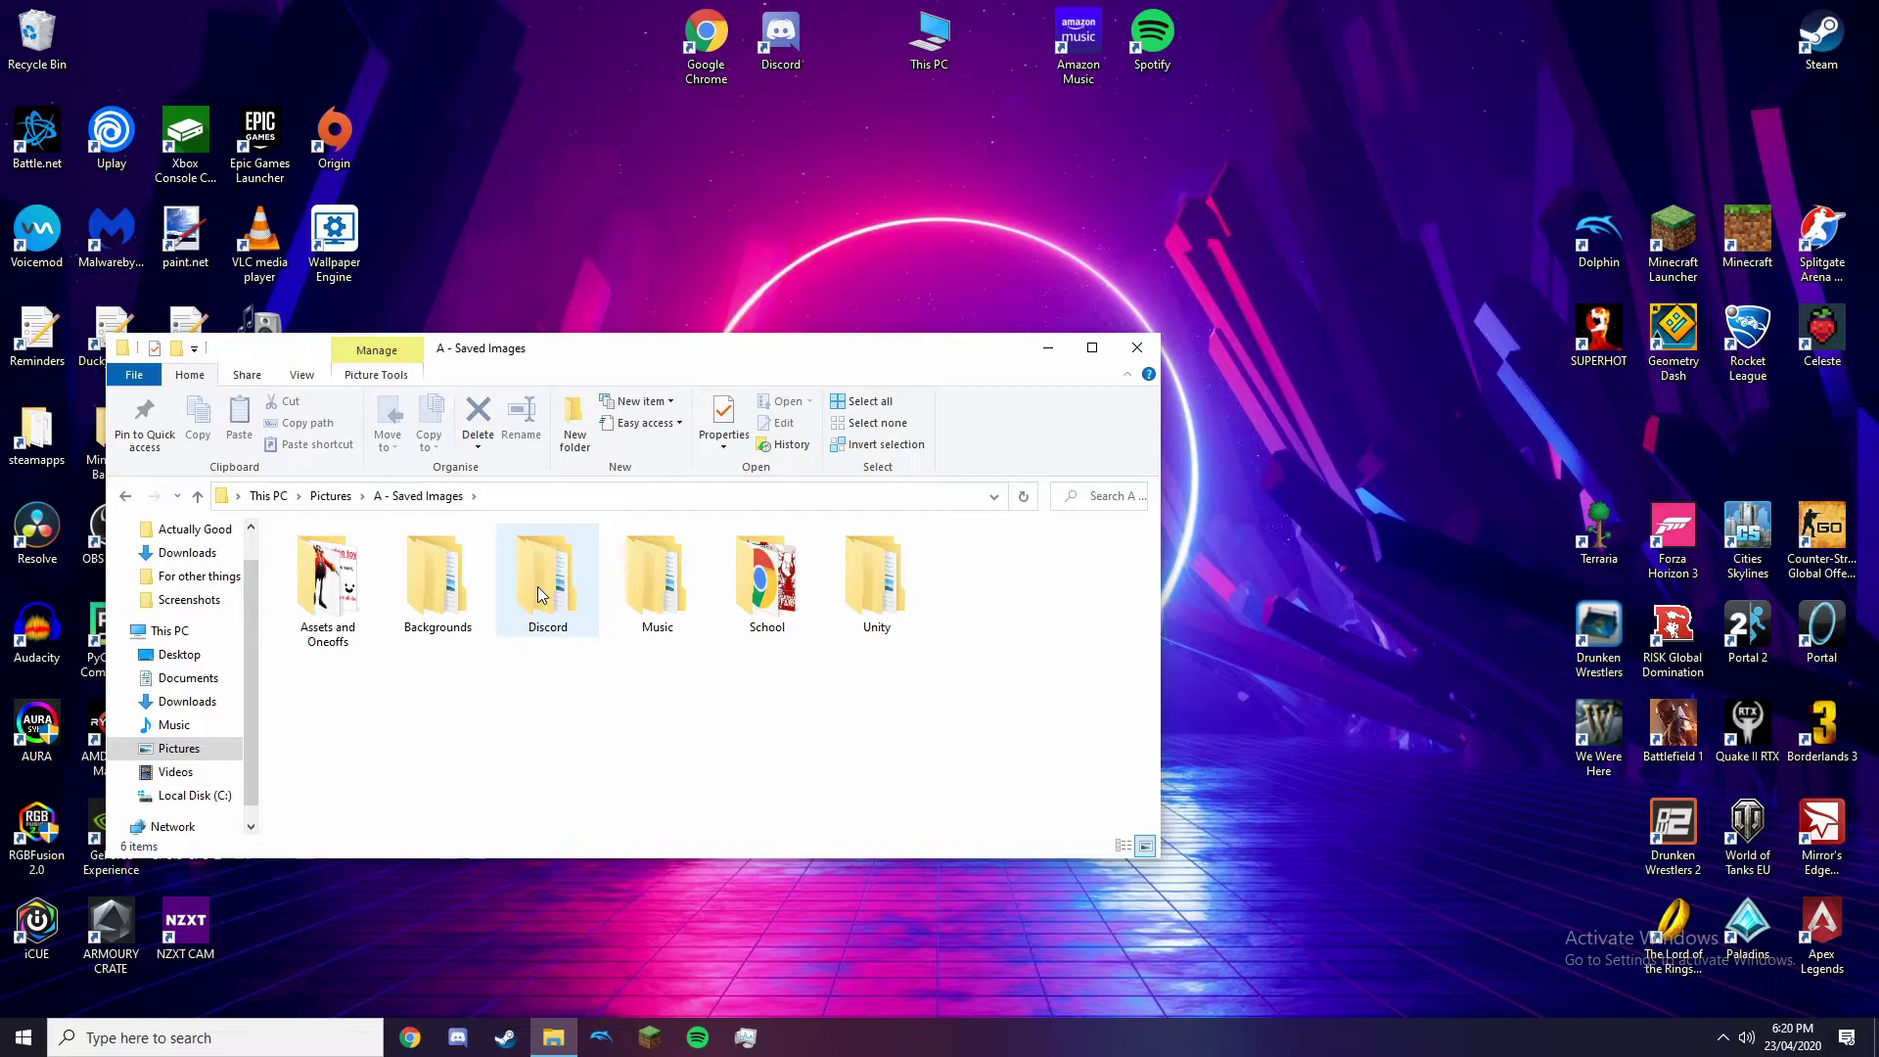
double_click(538, 586)
key("alt+Left")
double_click(437, 584)
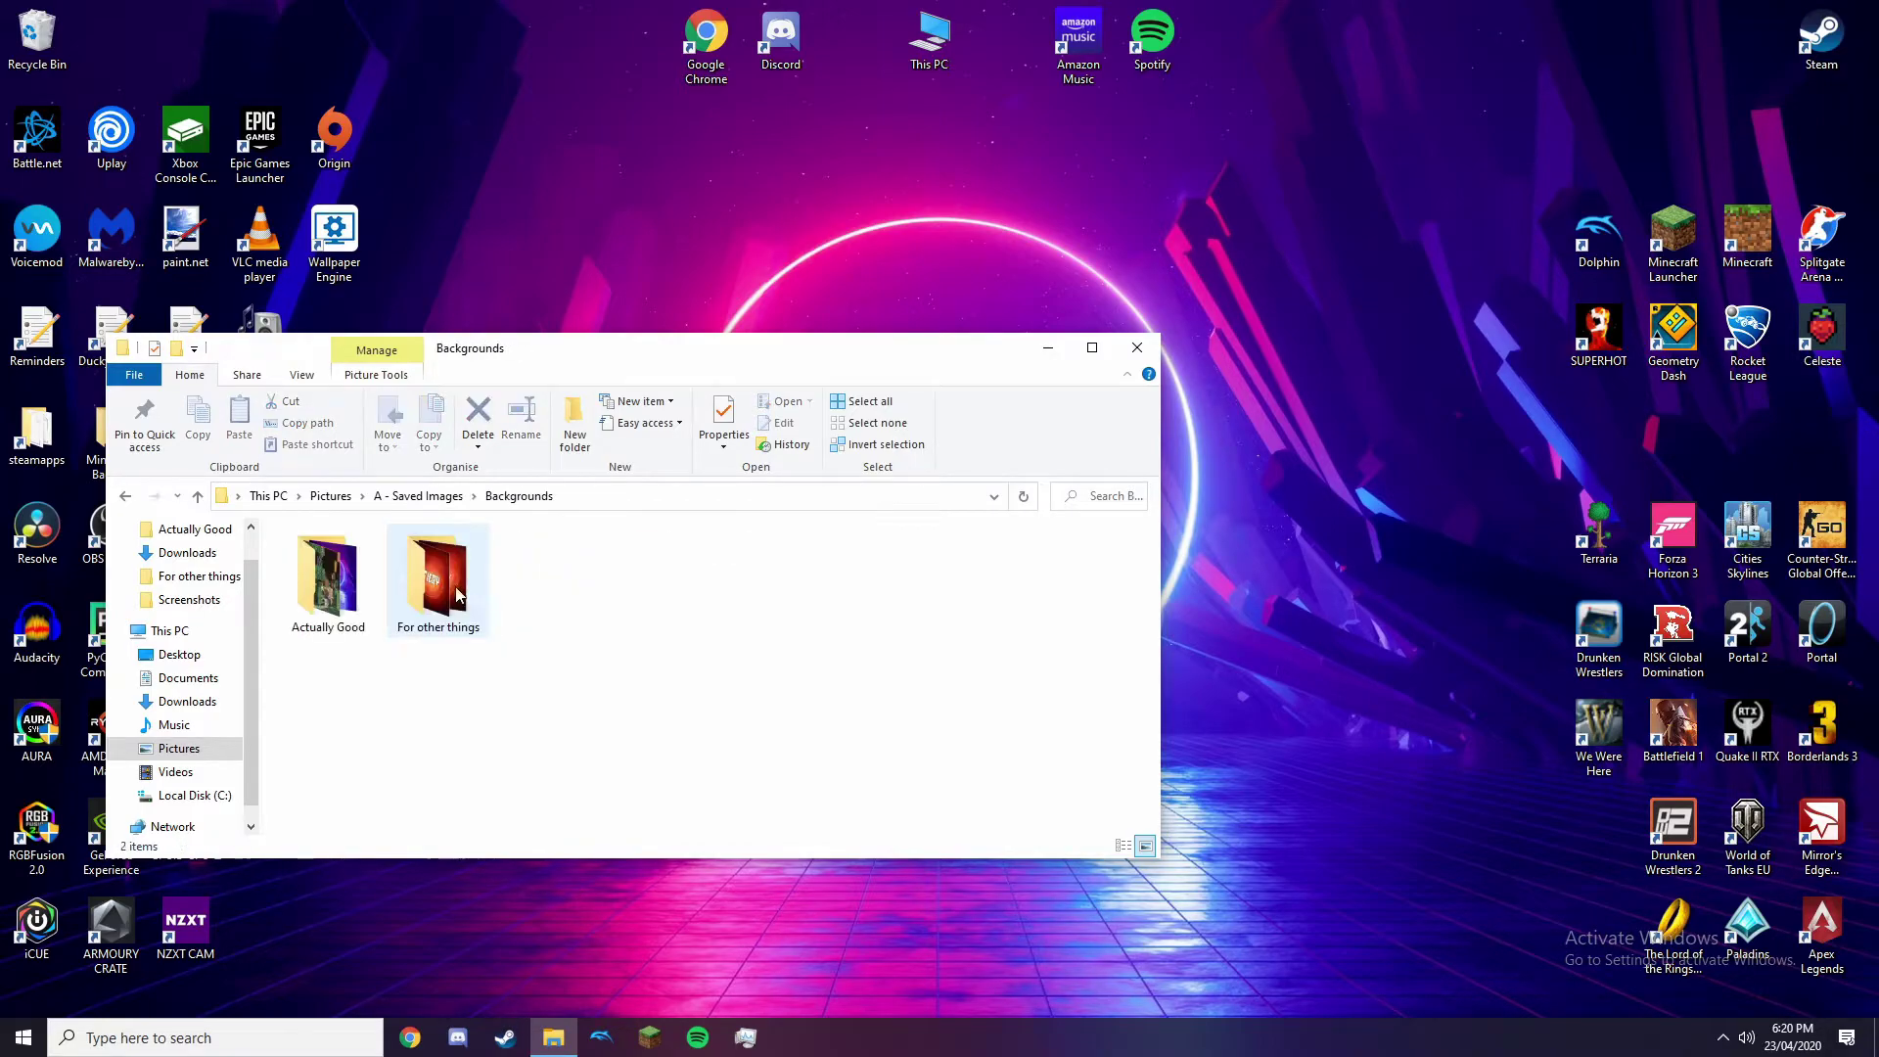
double_click(362, 584)
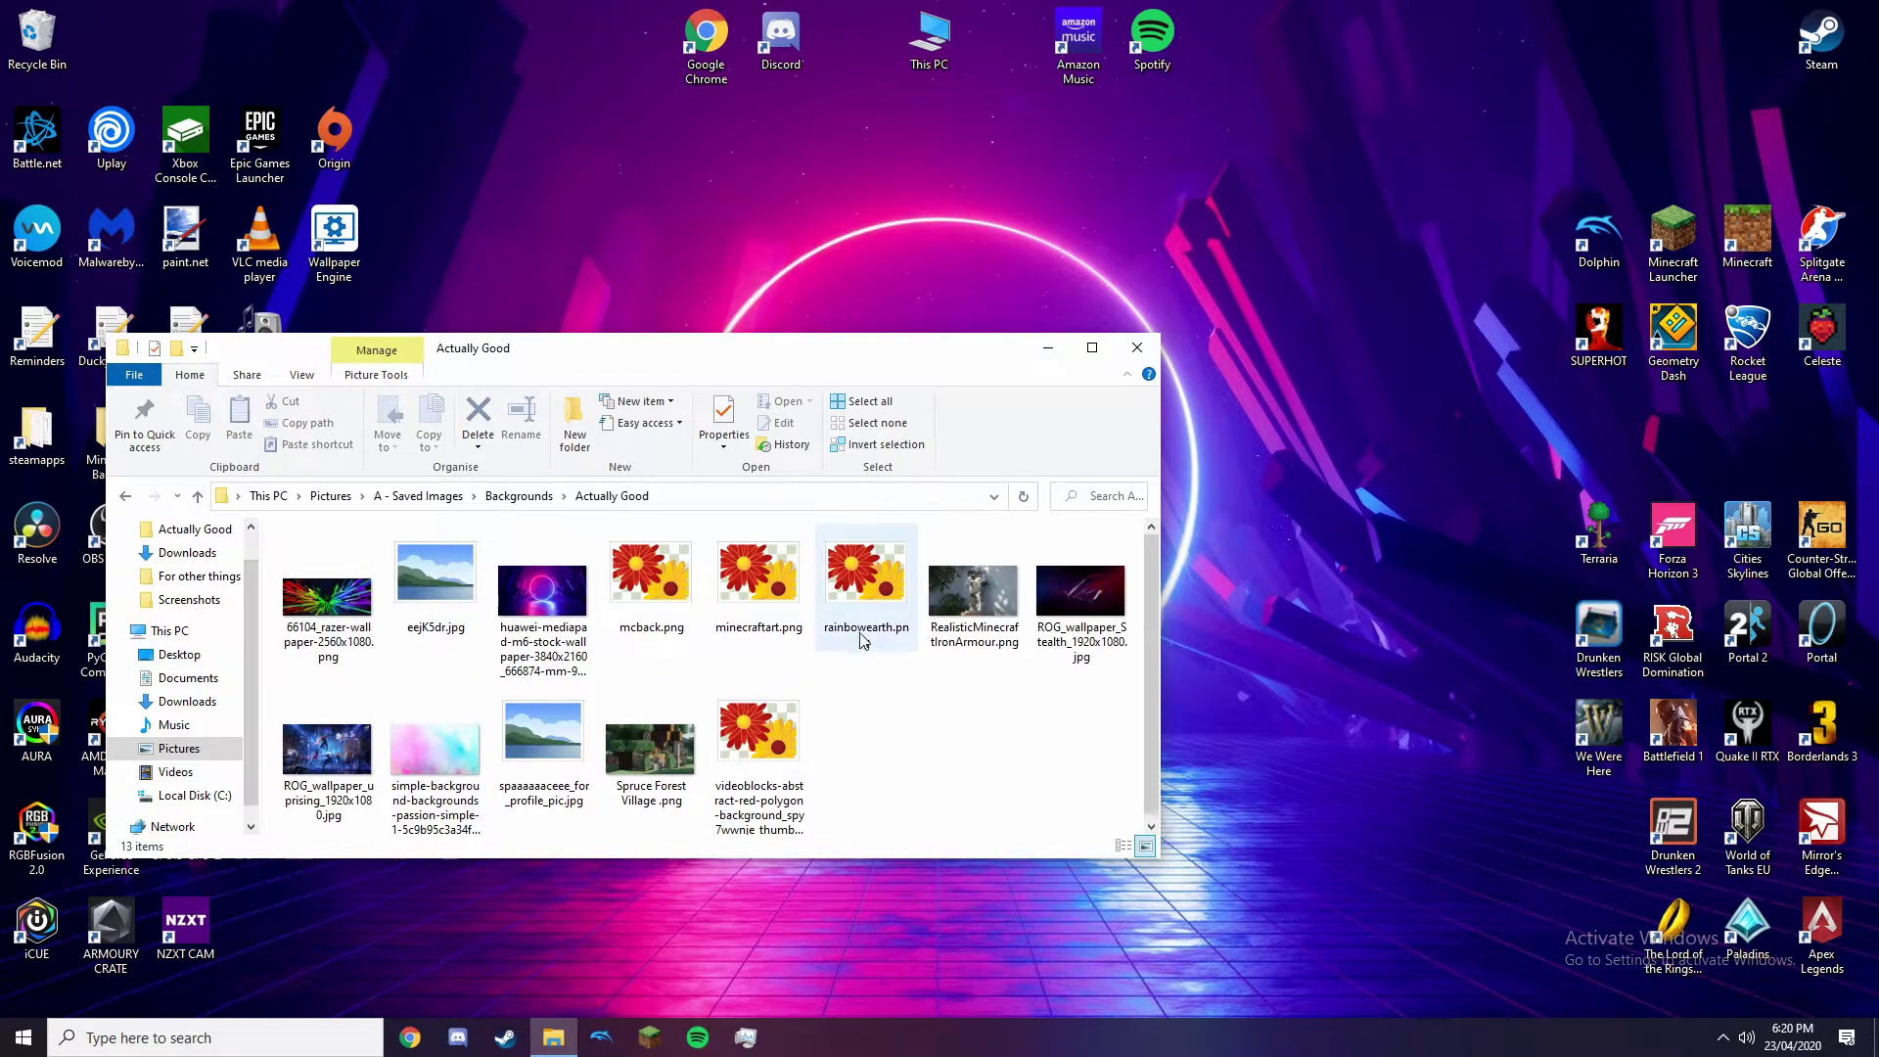
- Open Spruce Forest Village .png in Photos via Open with
left_click(670, 746)
right_click(660, 720)
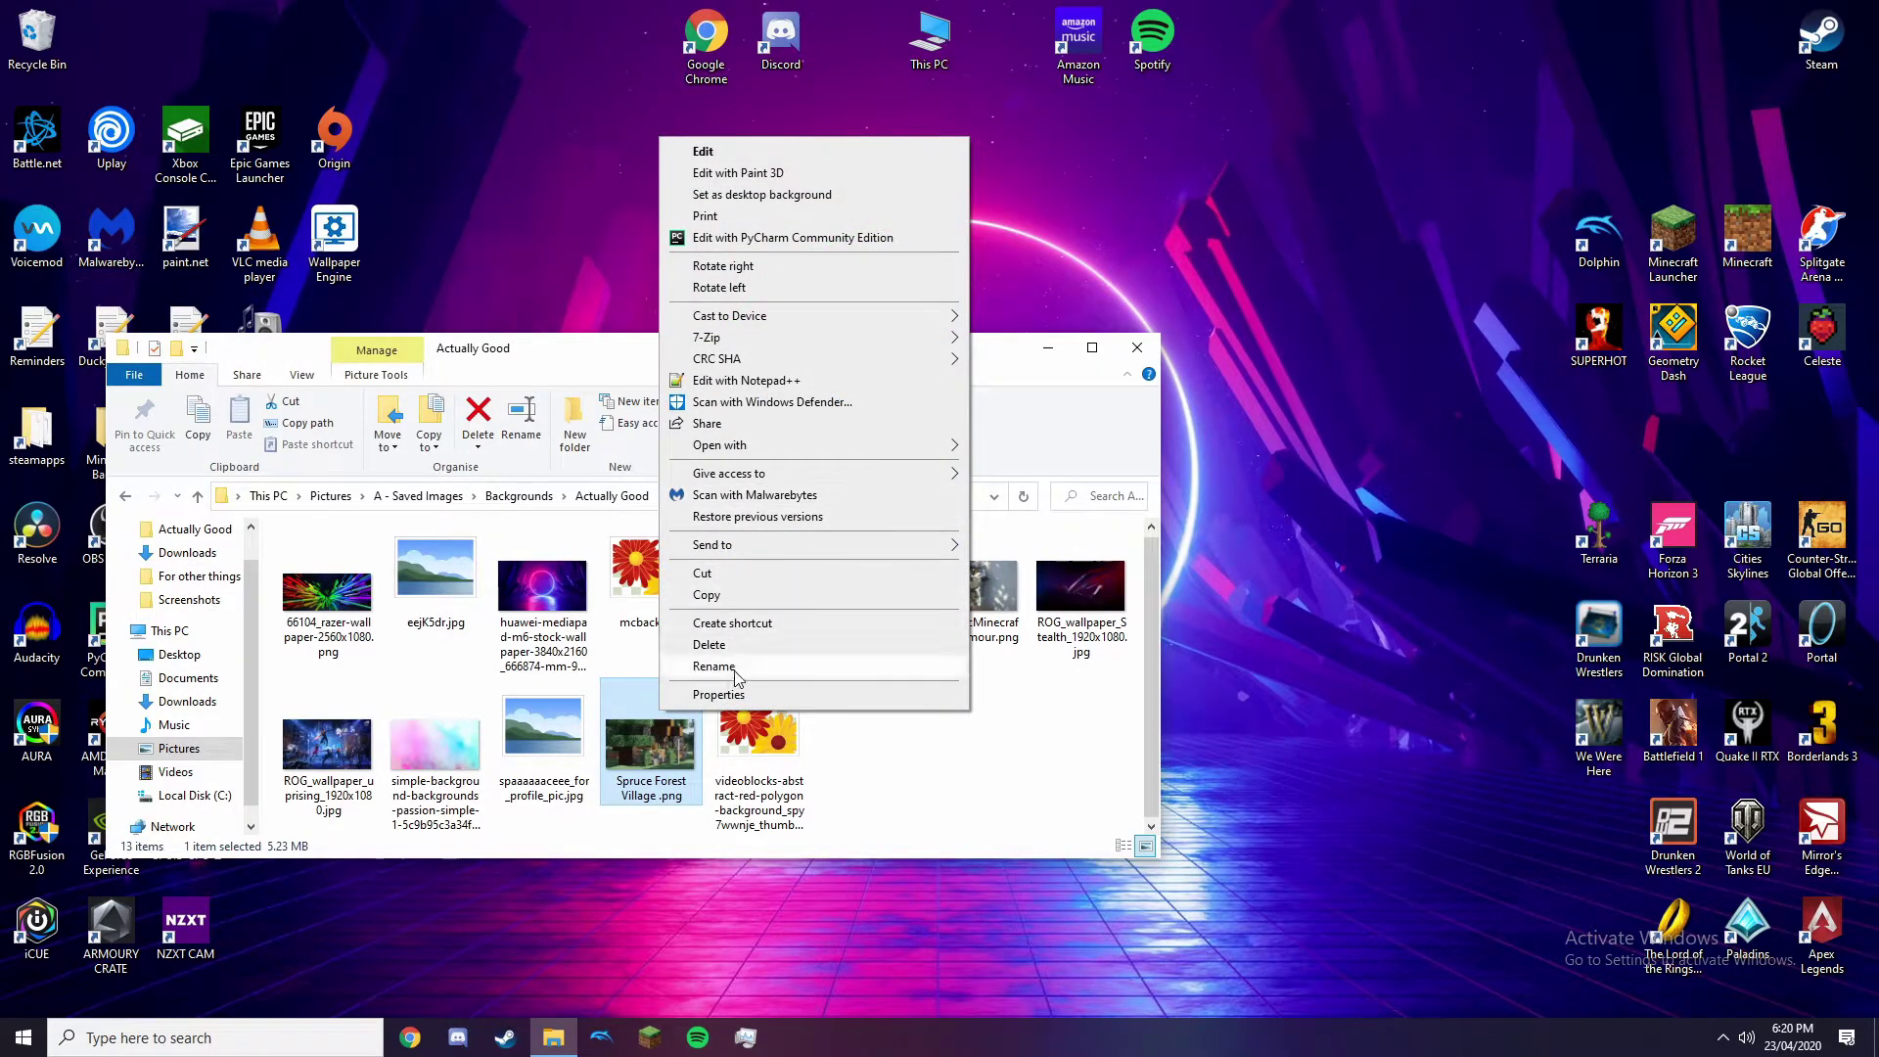
mouse_move(924, 550)
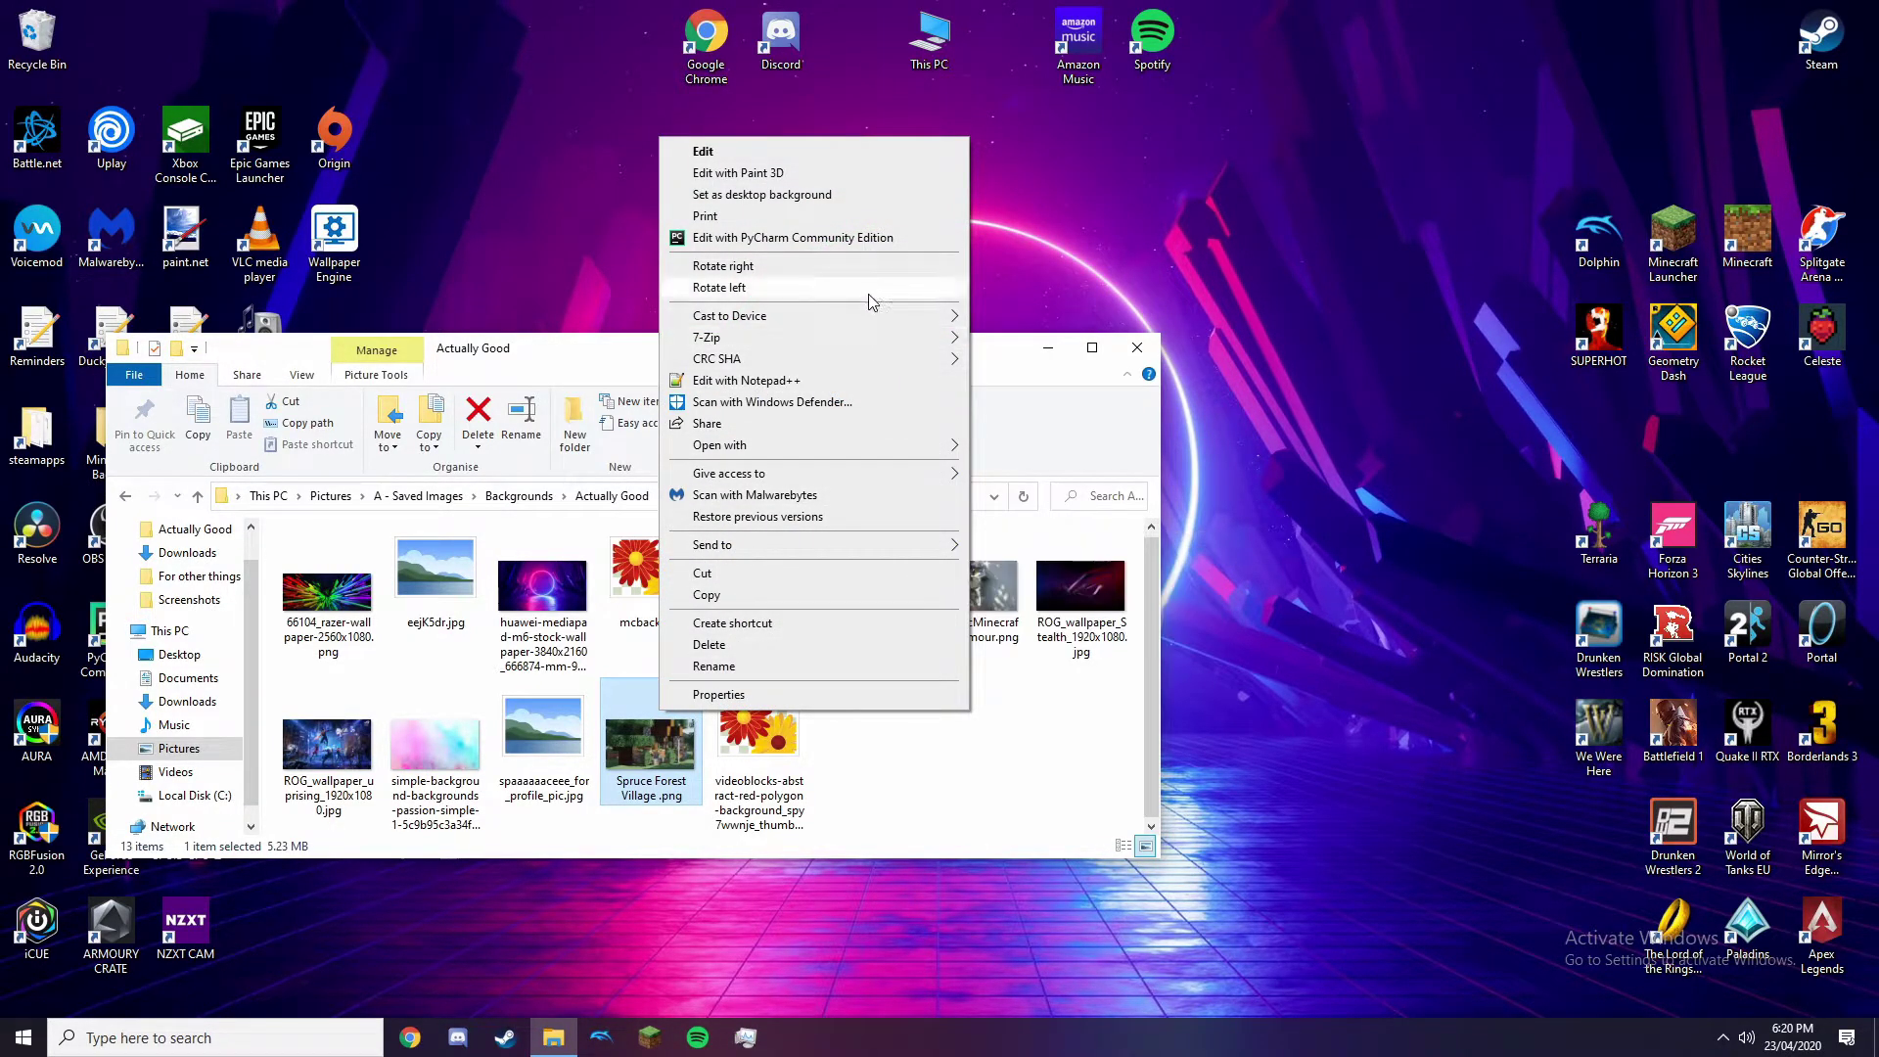
mouse_move(930, 446)
left_click(1016, 512)
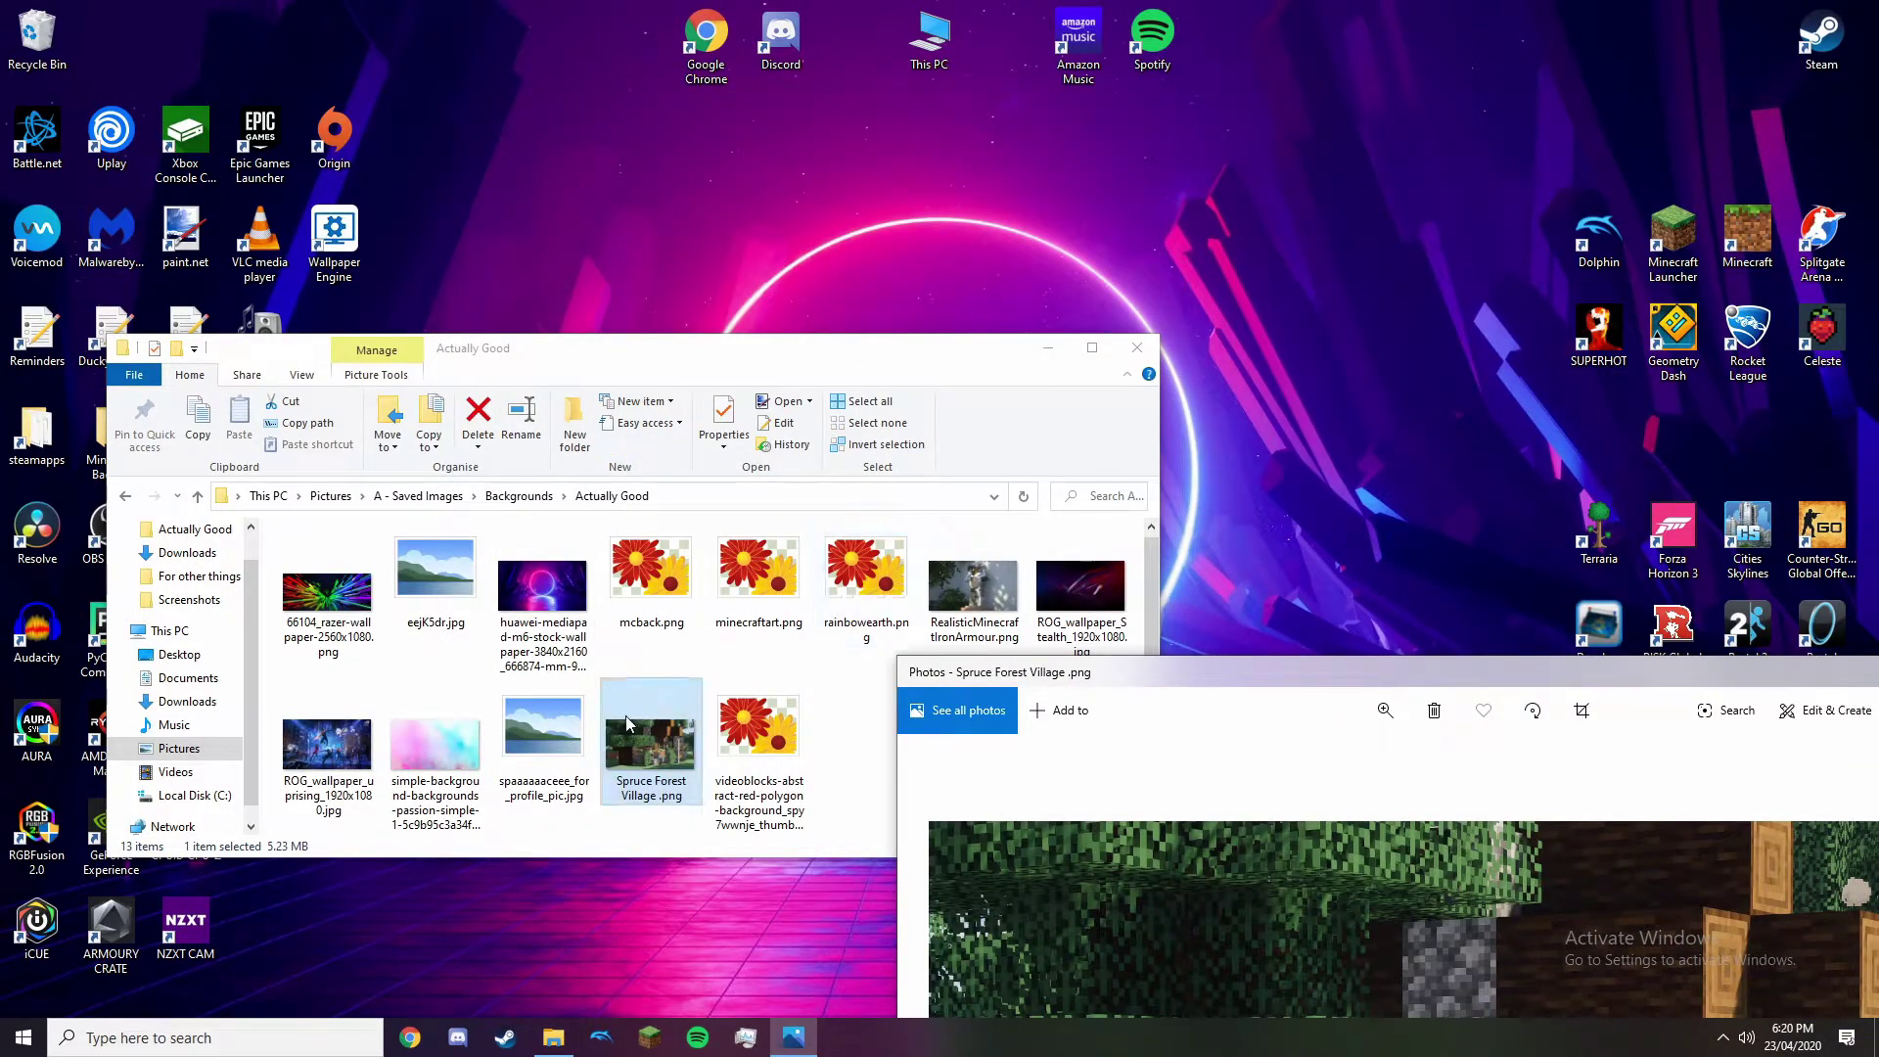
- Set Spruce Forest Village as the lock screen from Photos' Set as menu, then minimize Photos
left_click(653, 781)
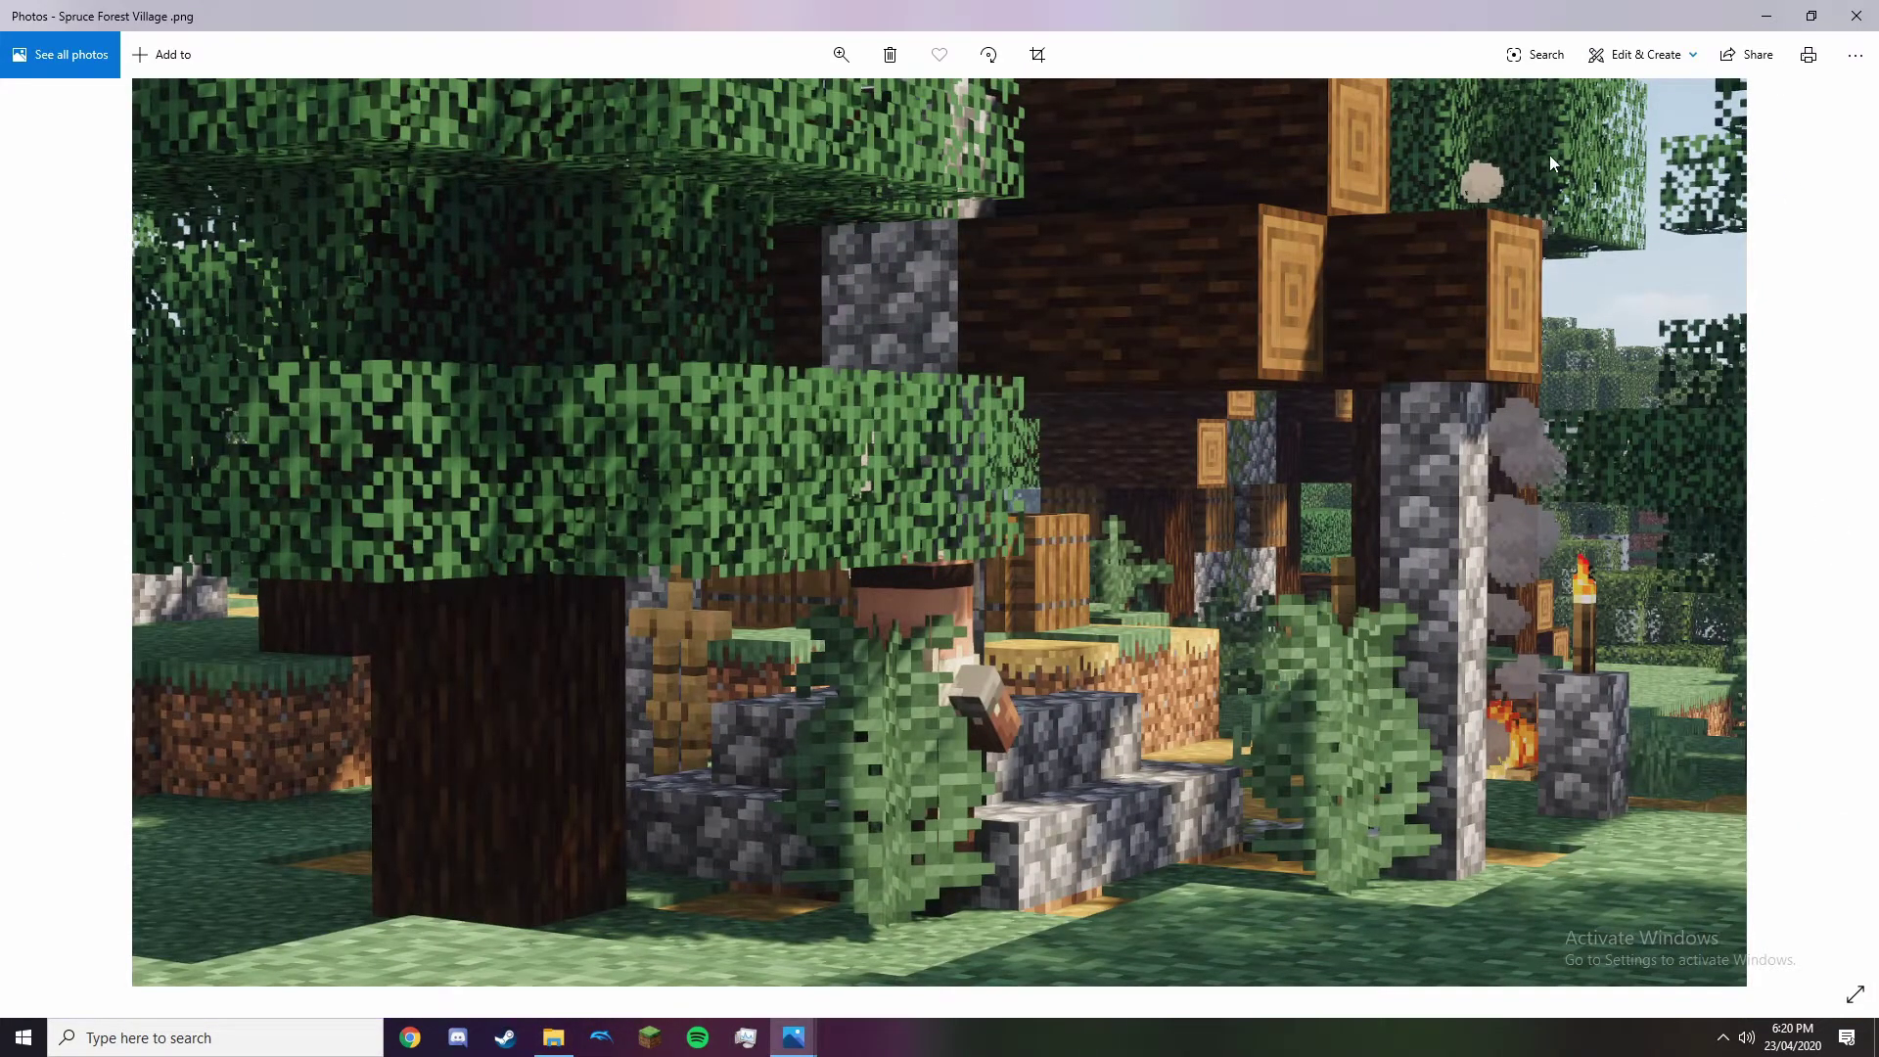
left_click(1853, 65)
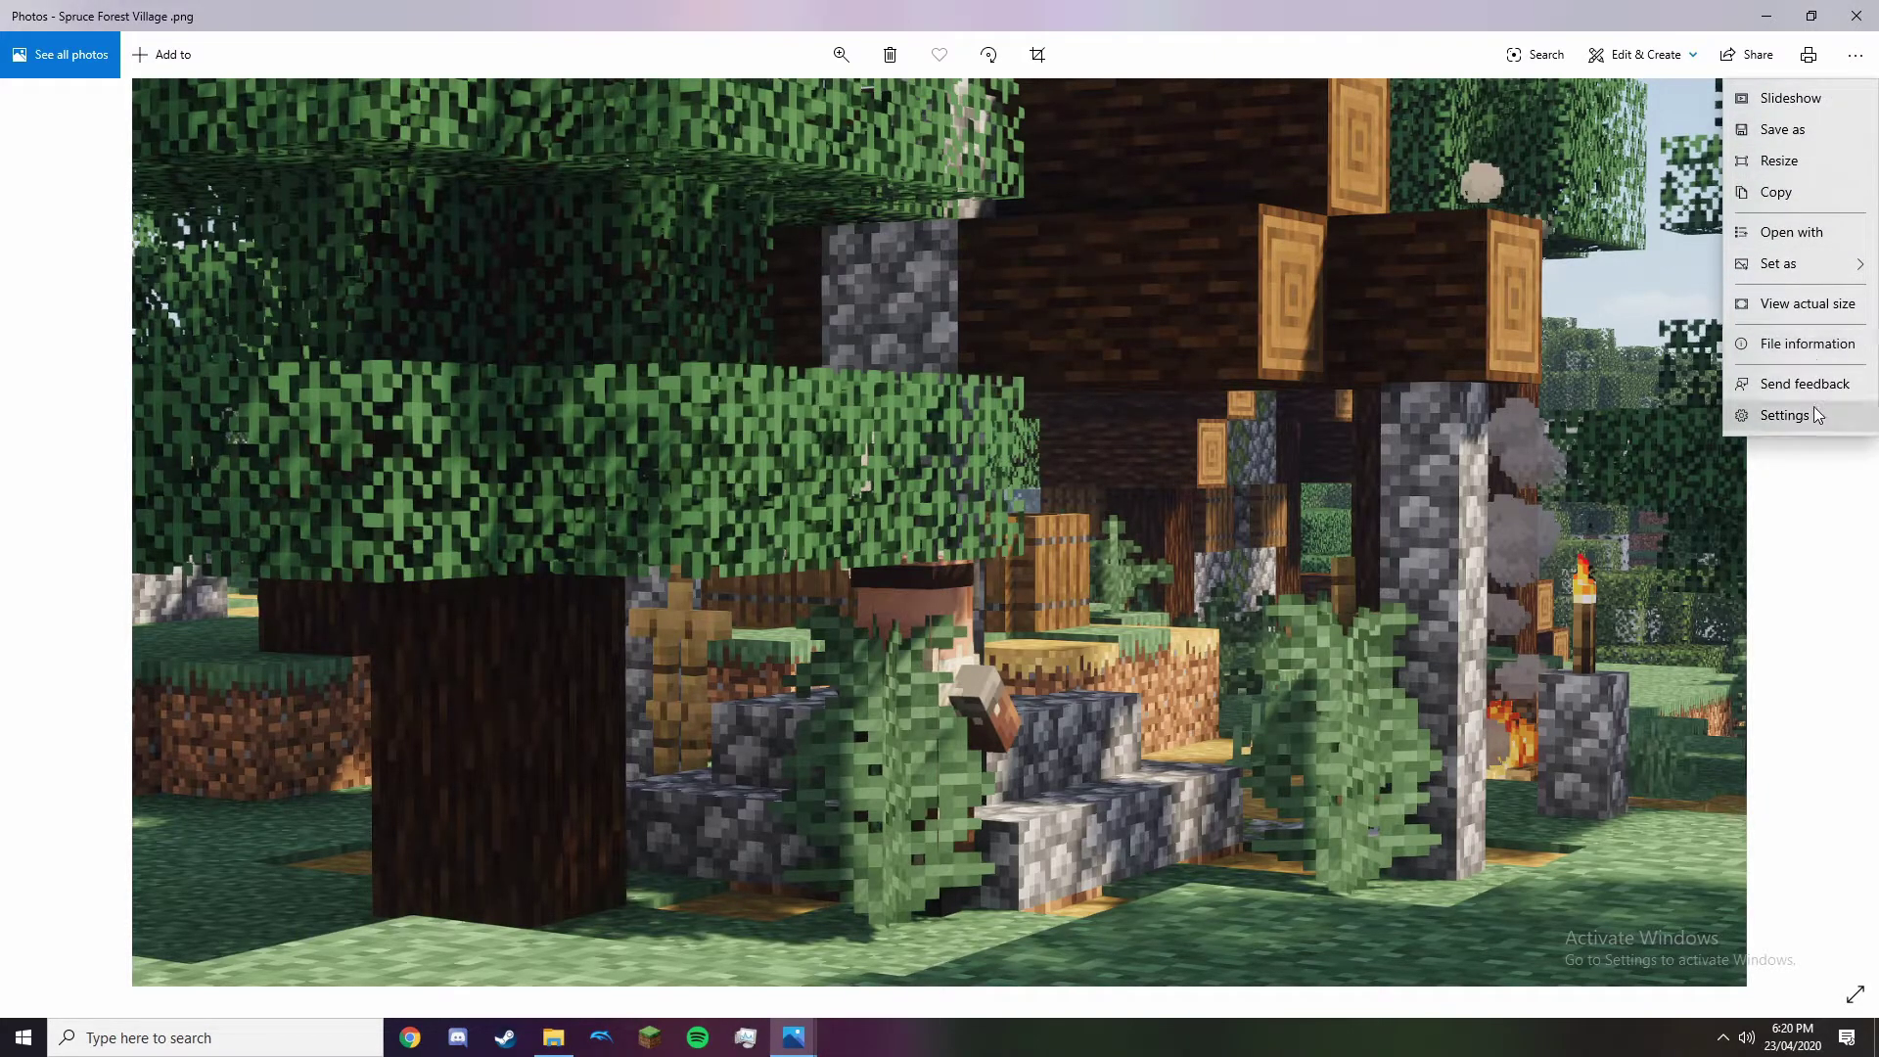
left_click(1833, 261)
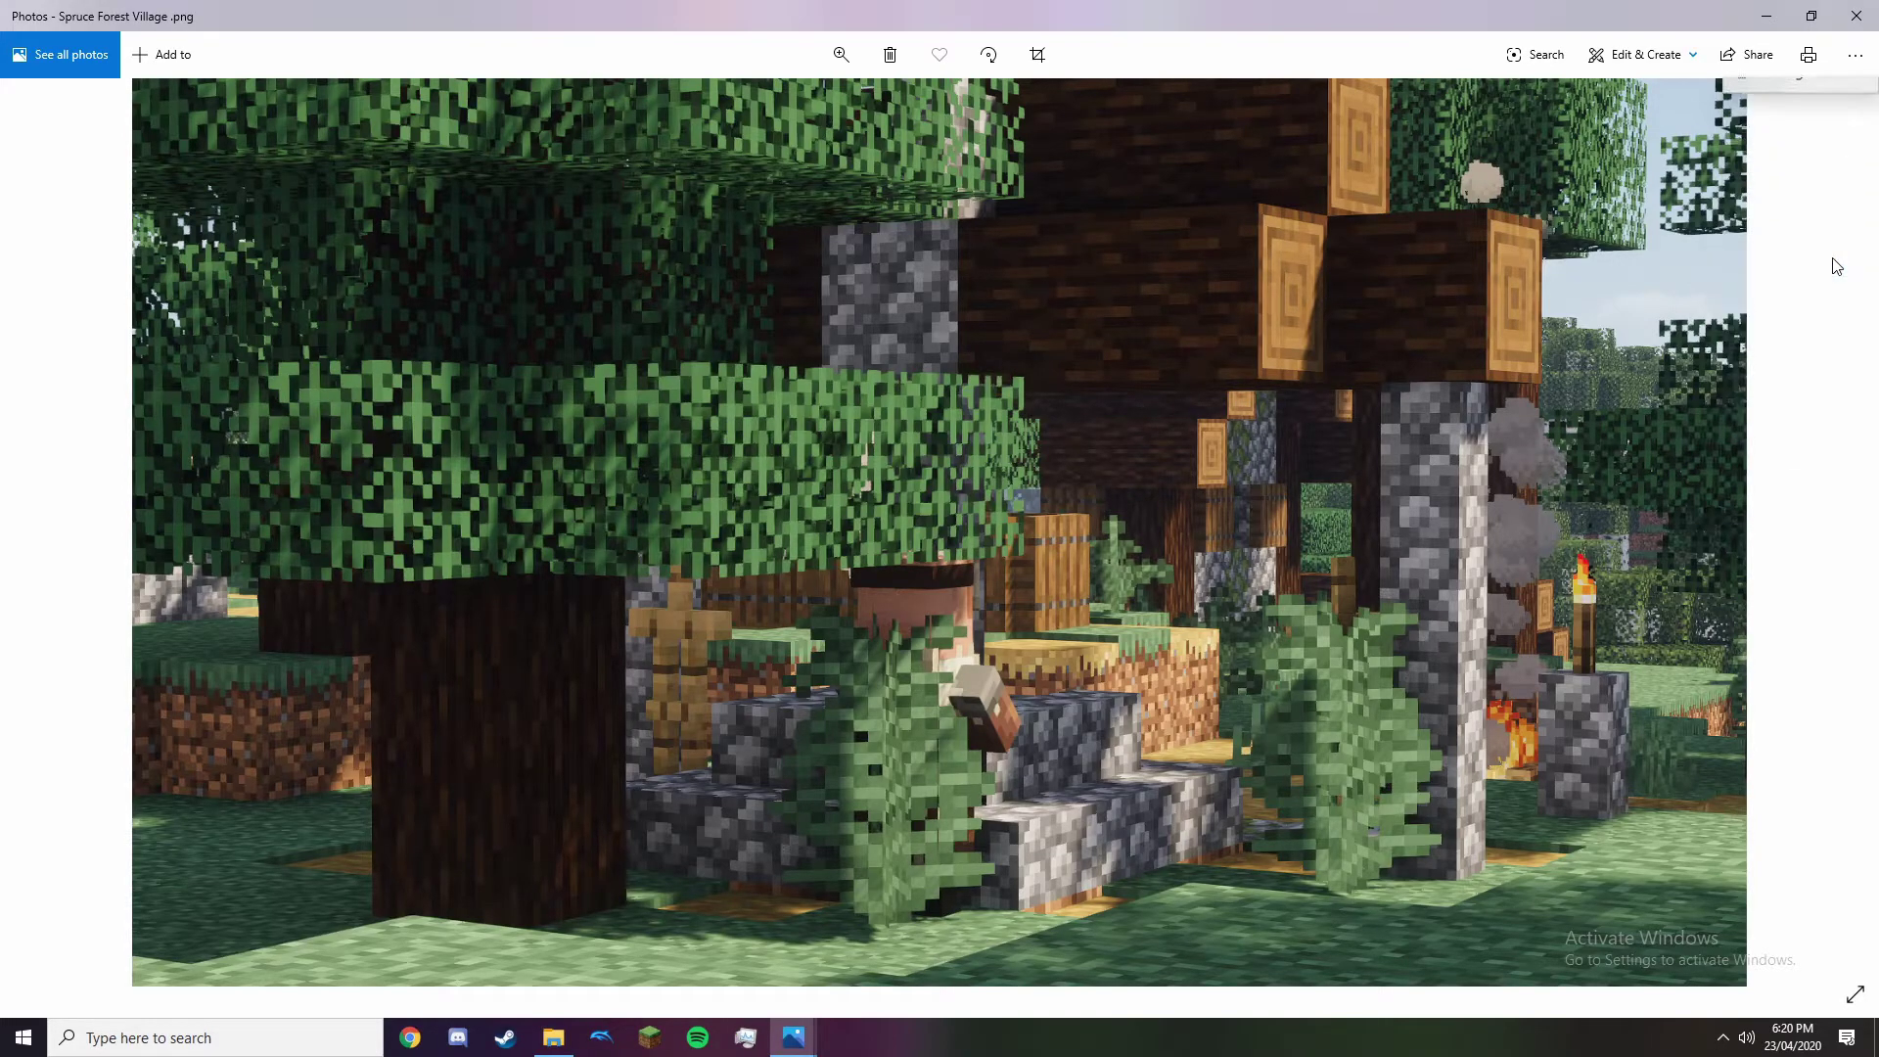
left_click(1857, 63)
mouse_move(1811, 262)
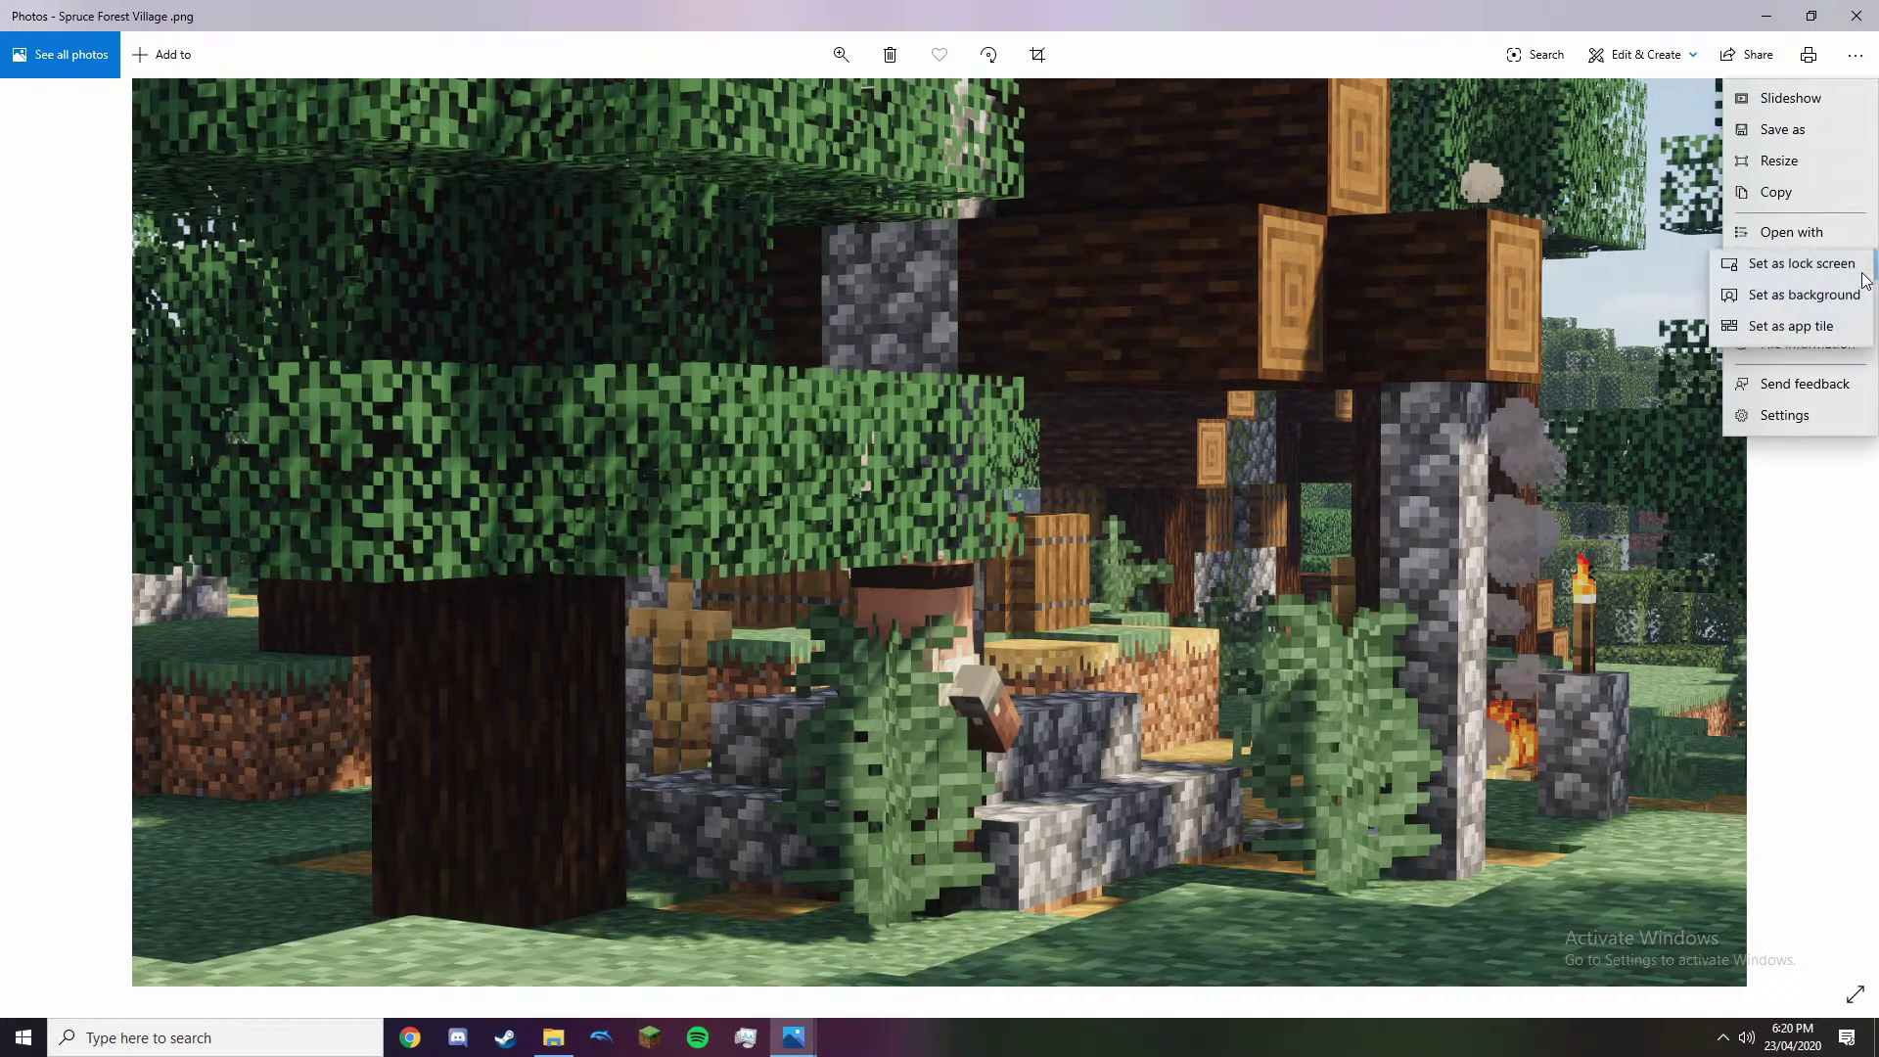
left_click(1788, 276)
left_click(1767, 16)
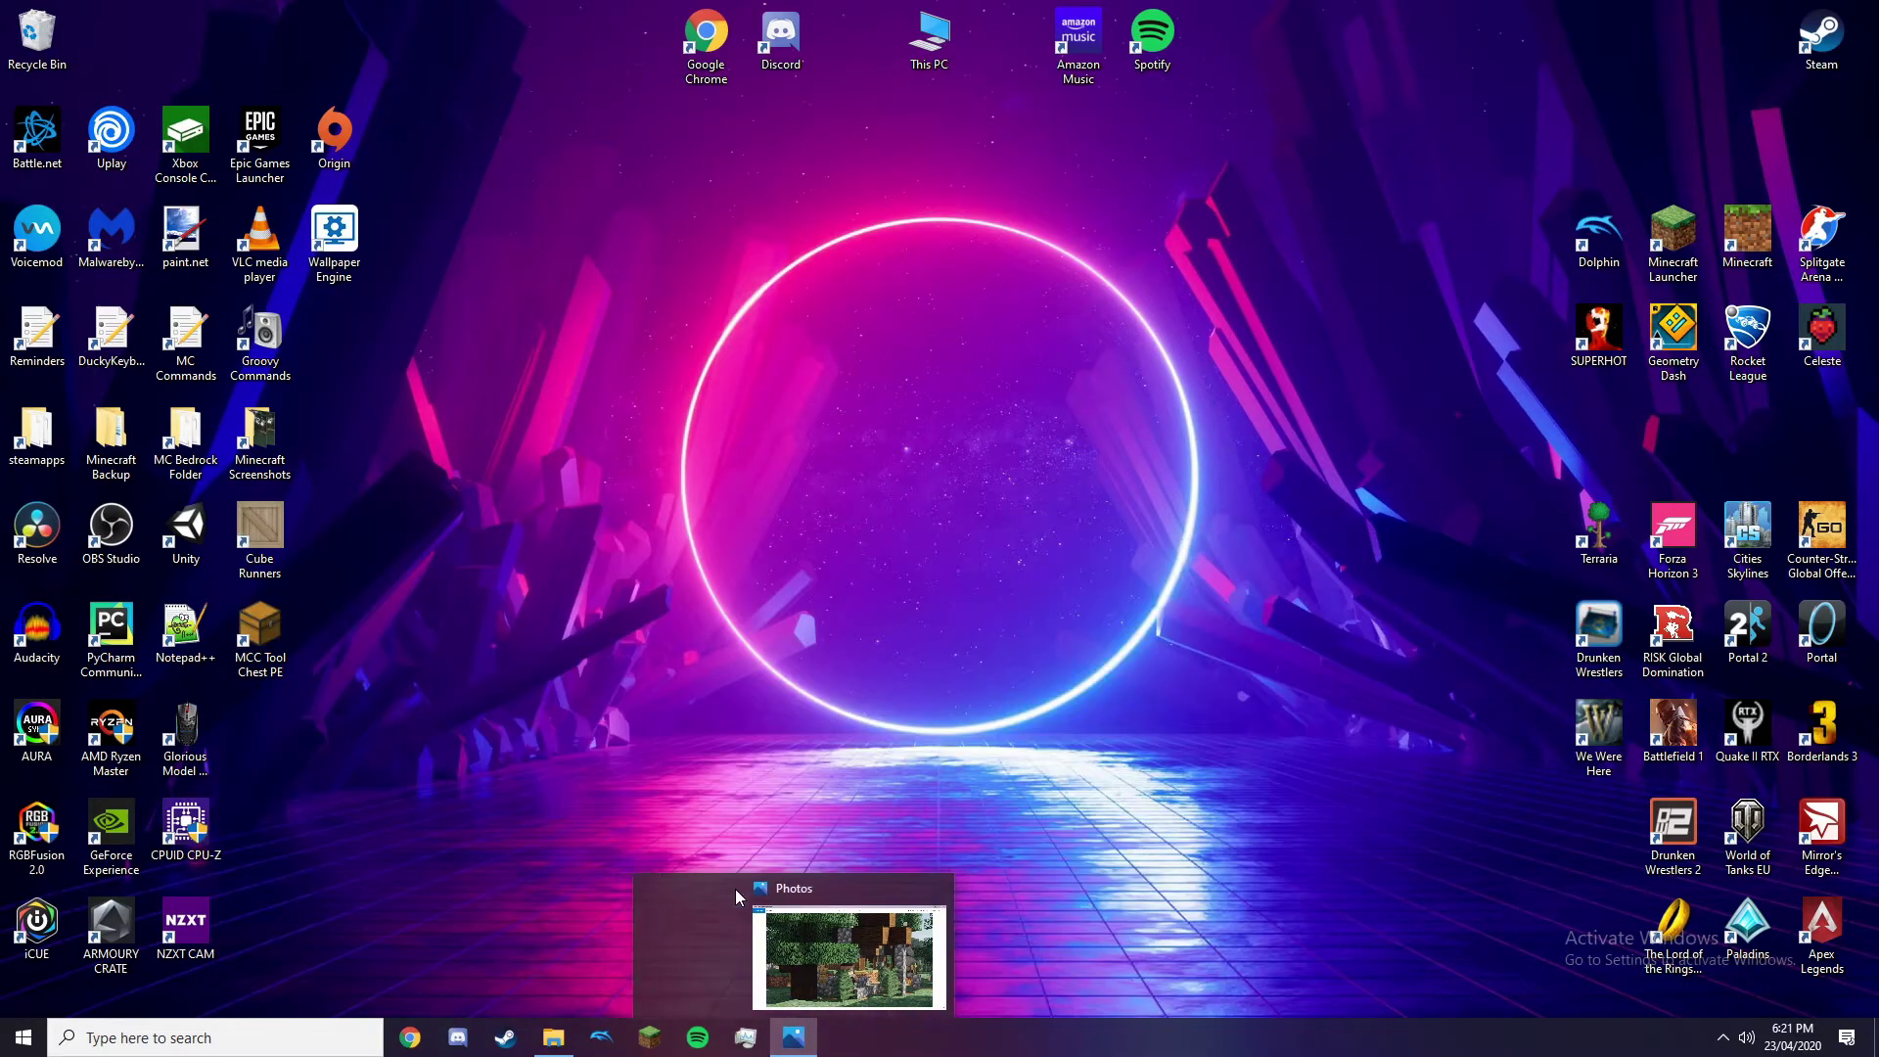
- Close Photos and search Start for 'reg' to find Registry Editor
left_click(885, 893)
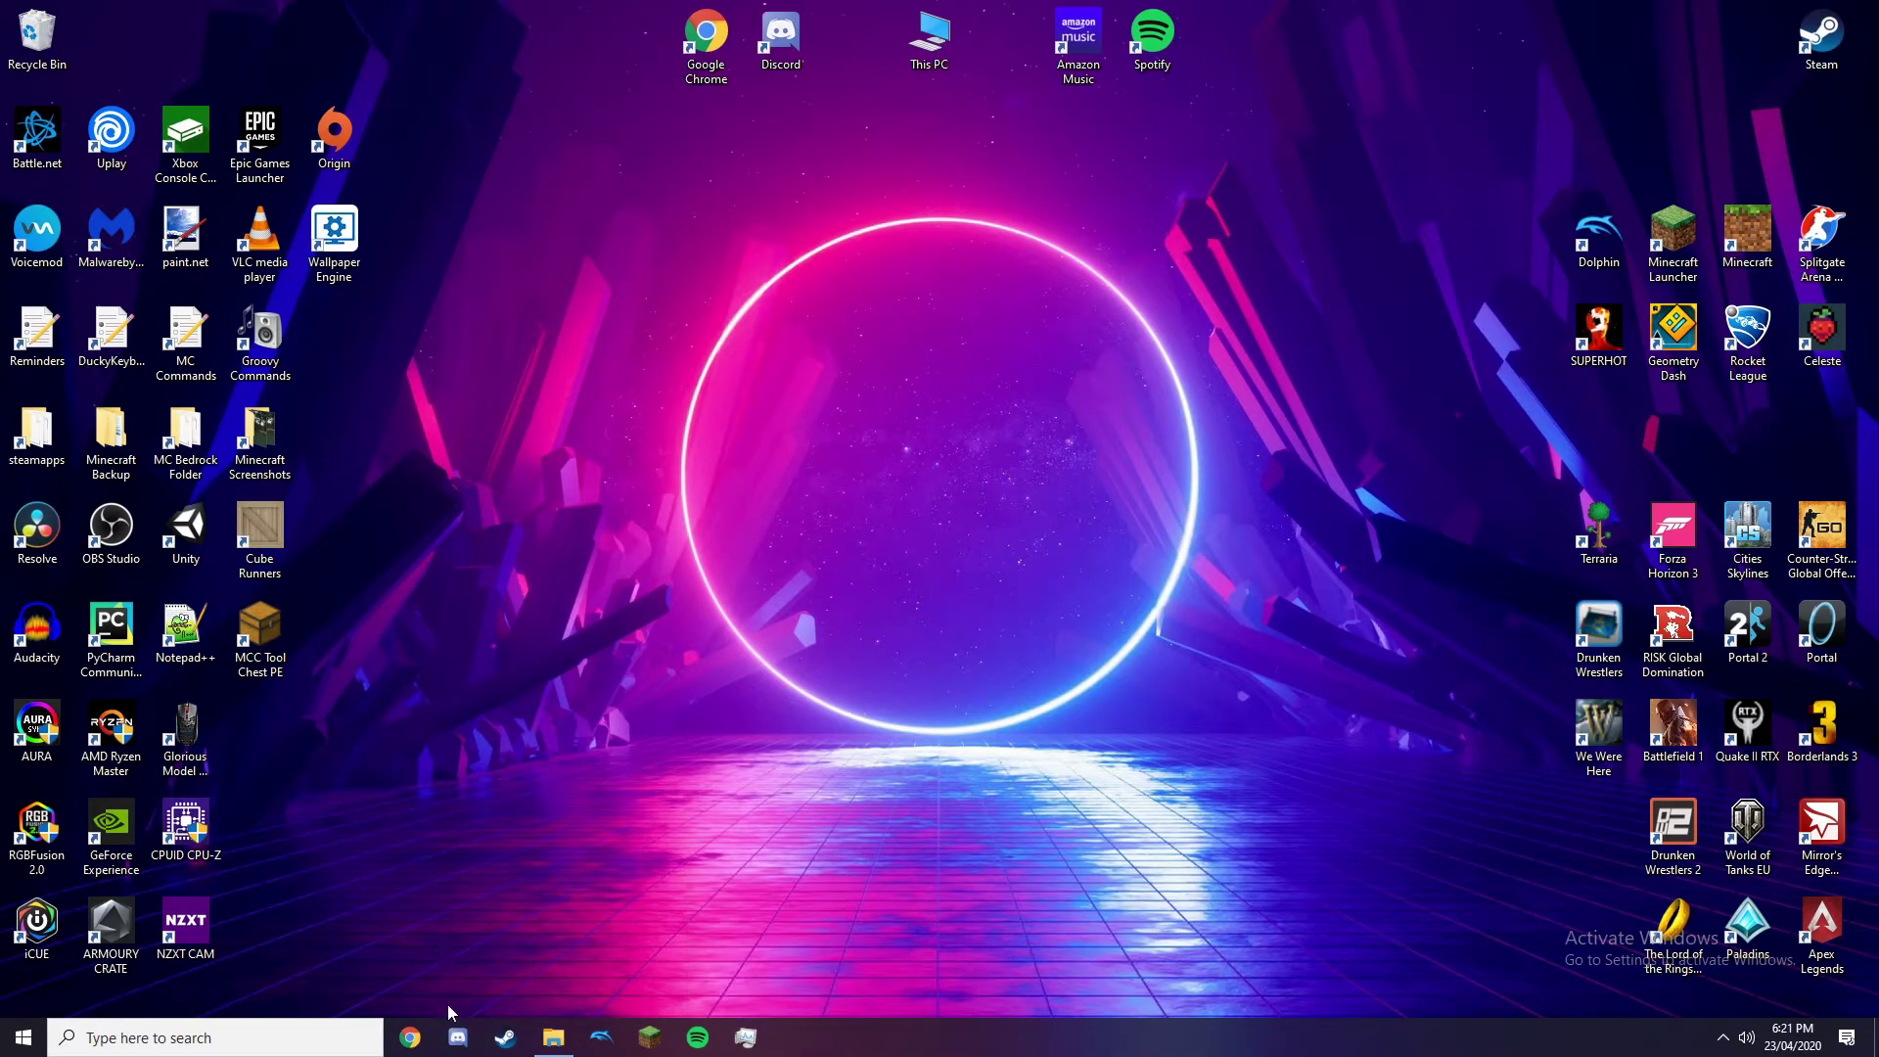
left_click(323, 1040)
type("r")
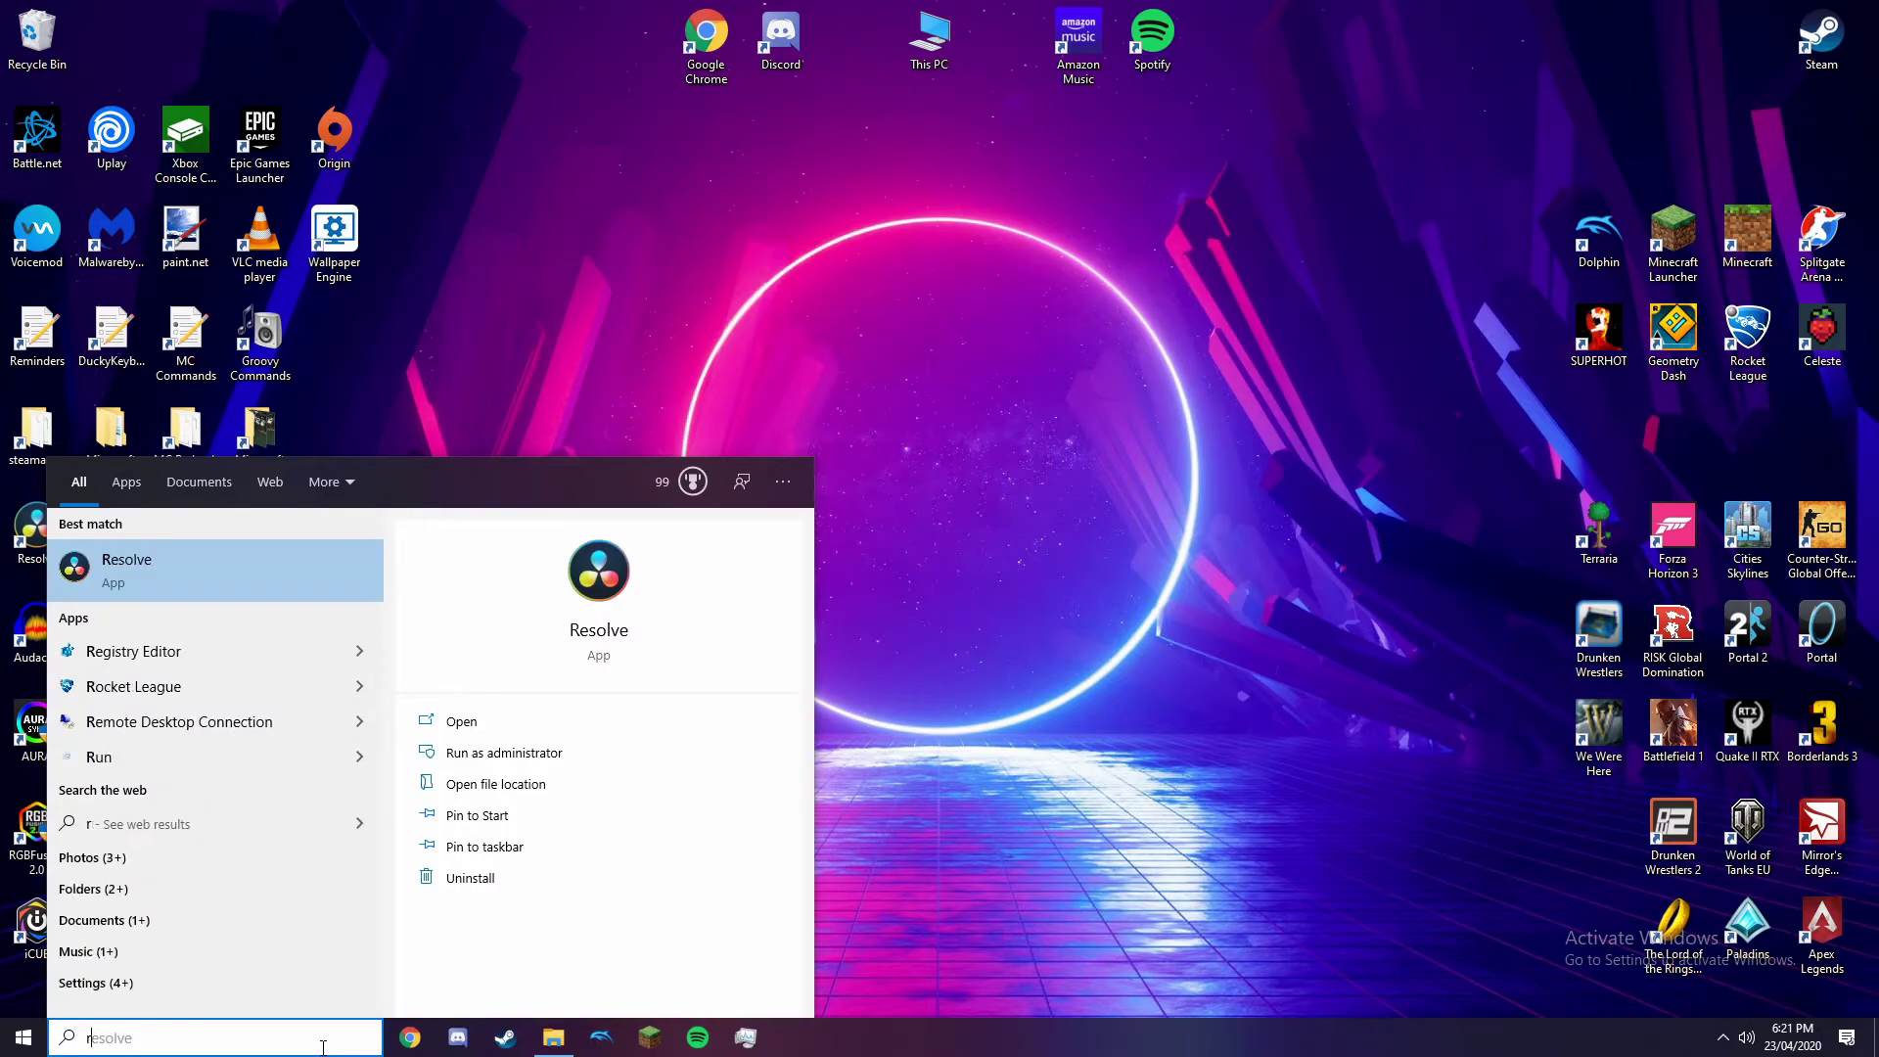
key("BackSpace")
left_click(1271, 888)
left_click_drag(1594, 943, 1555, 950)
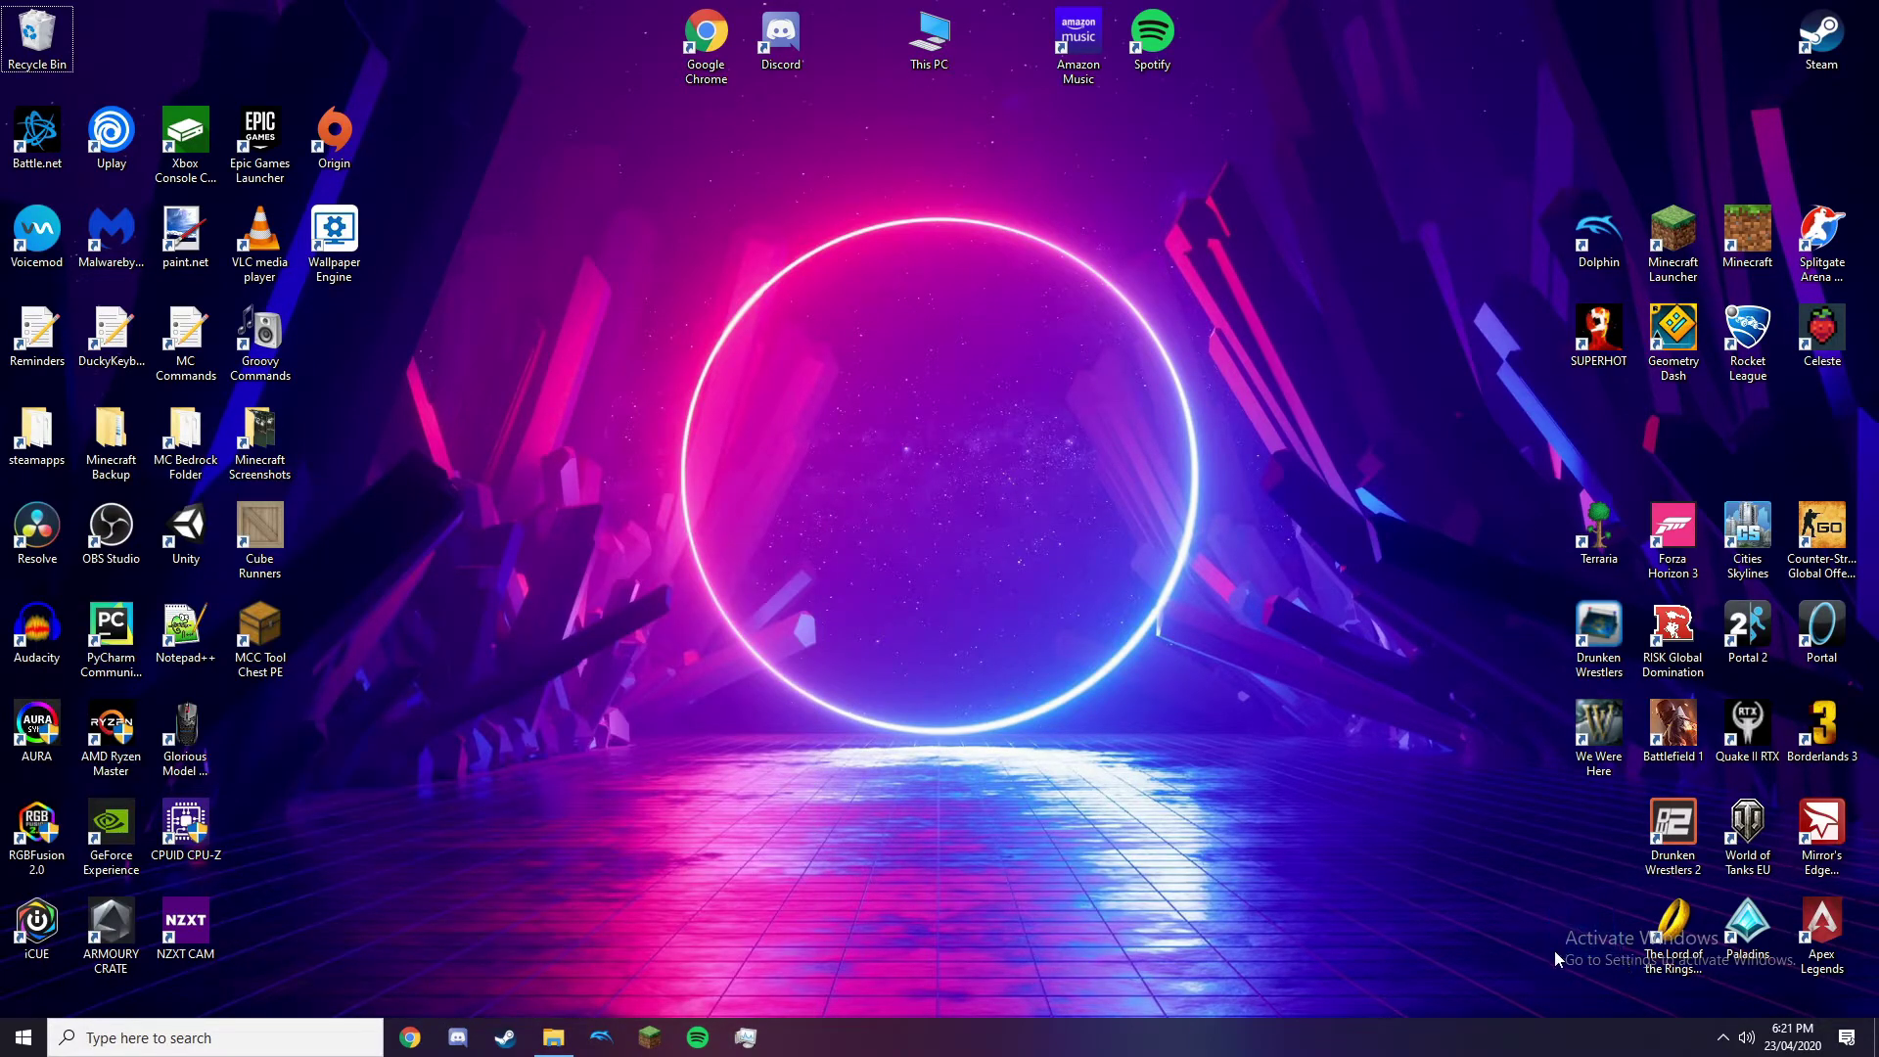
left_click(207, 1039)
type("re")
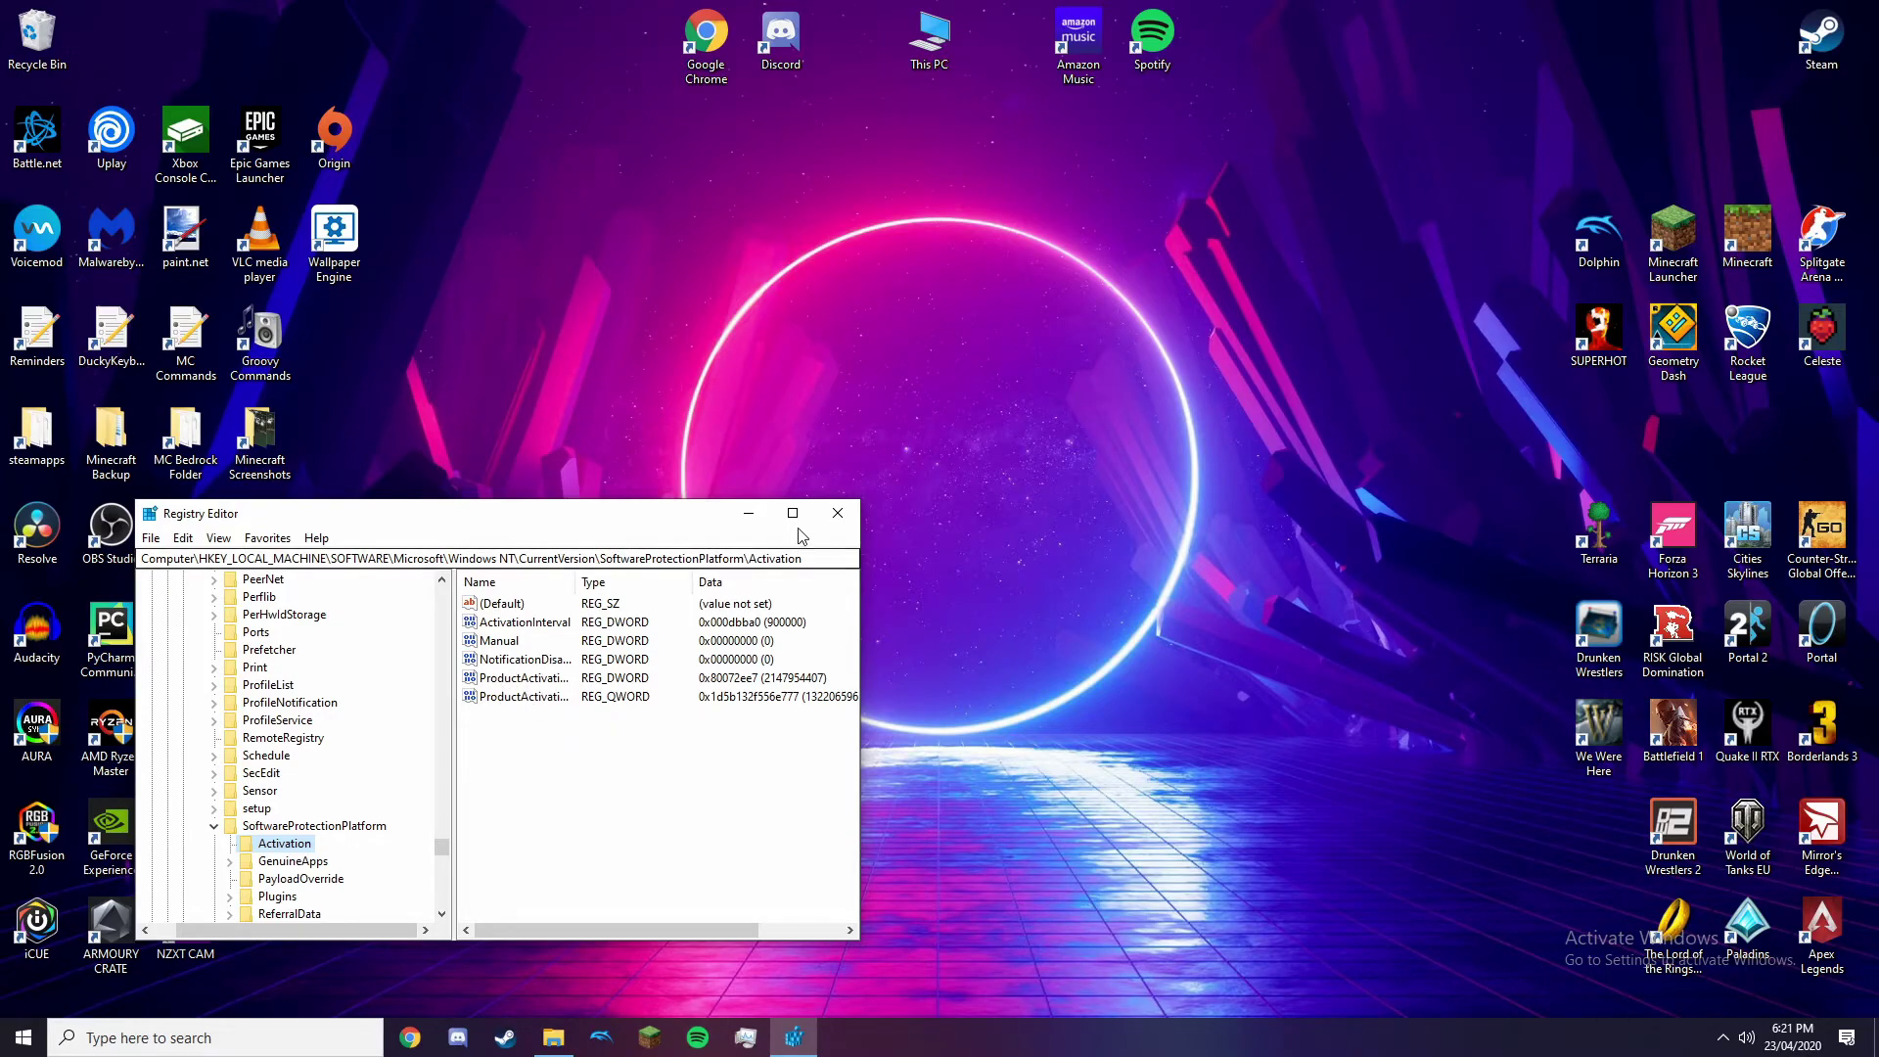
- Maximize Registry Editor and open the NotificationDisabled value for editing
key("super+Up")
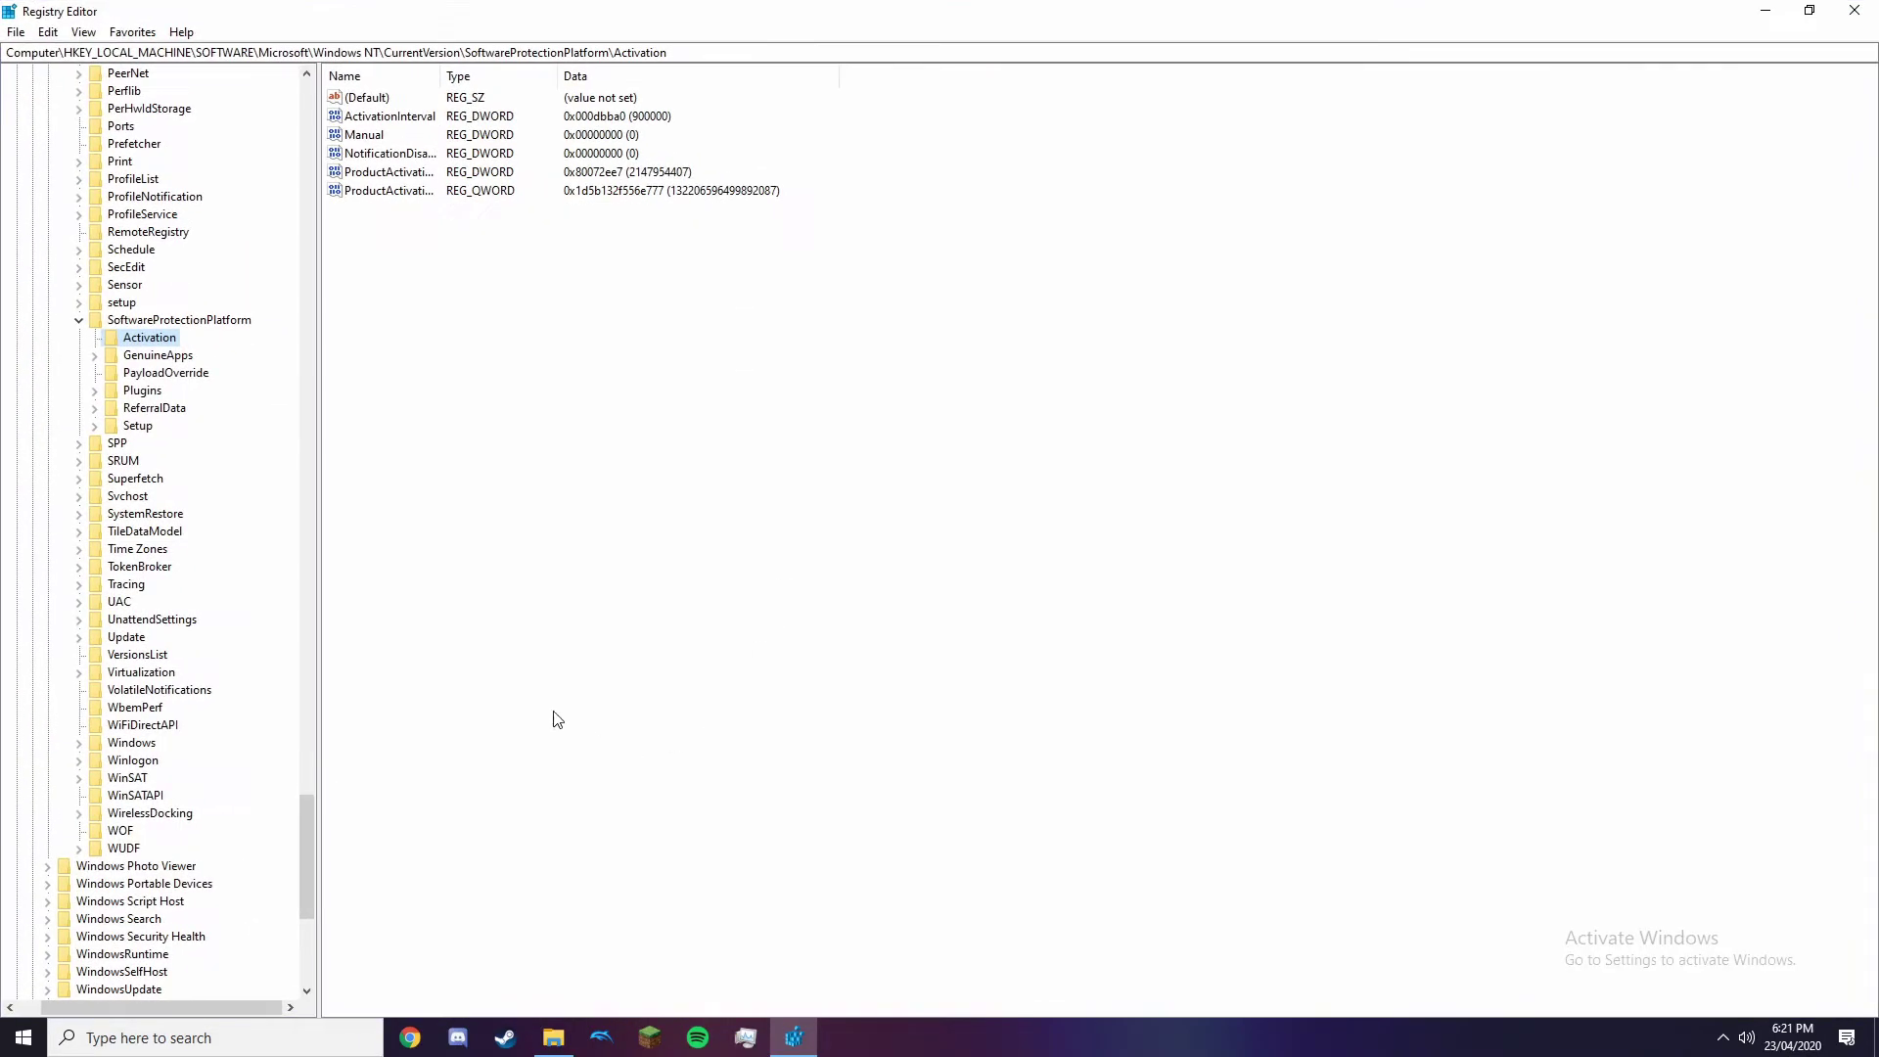
double_click(397, 157)
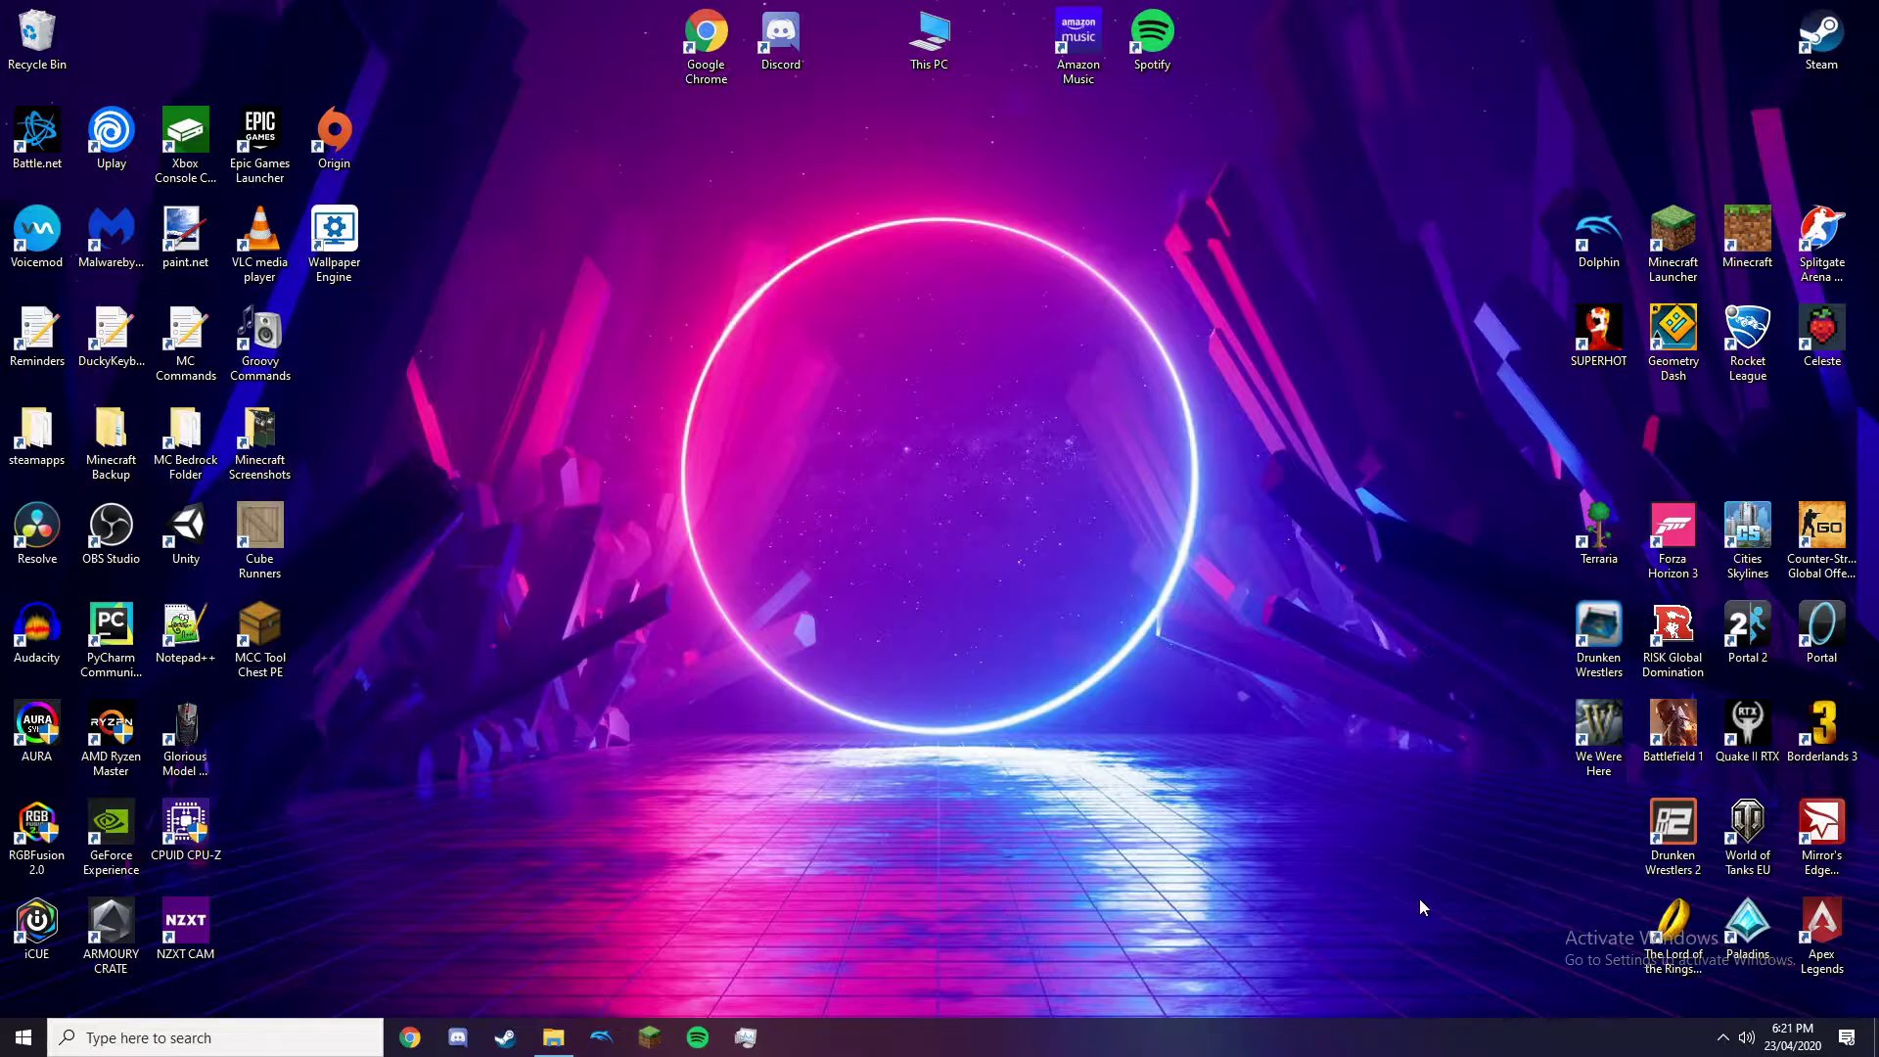
mouse_move(1427, 901)
left_mouse_down()
mouse_move(1595, 937)
mouse_move(1625, 967)
mouse_move(1414, 914)
left_mouse_up()
mouse_move(546, 1046)
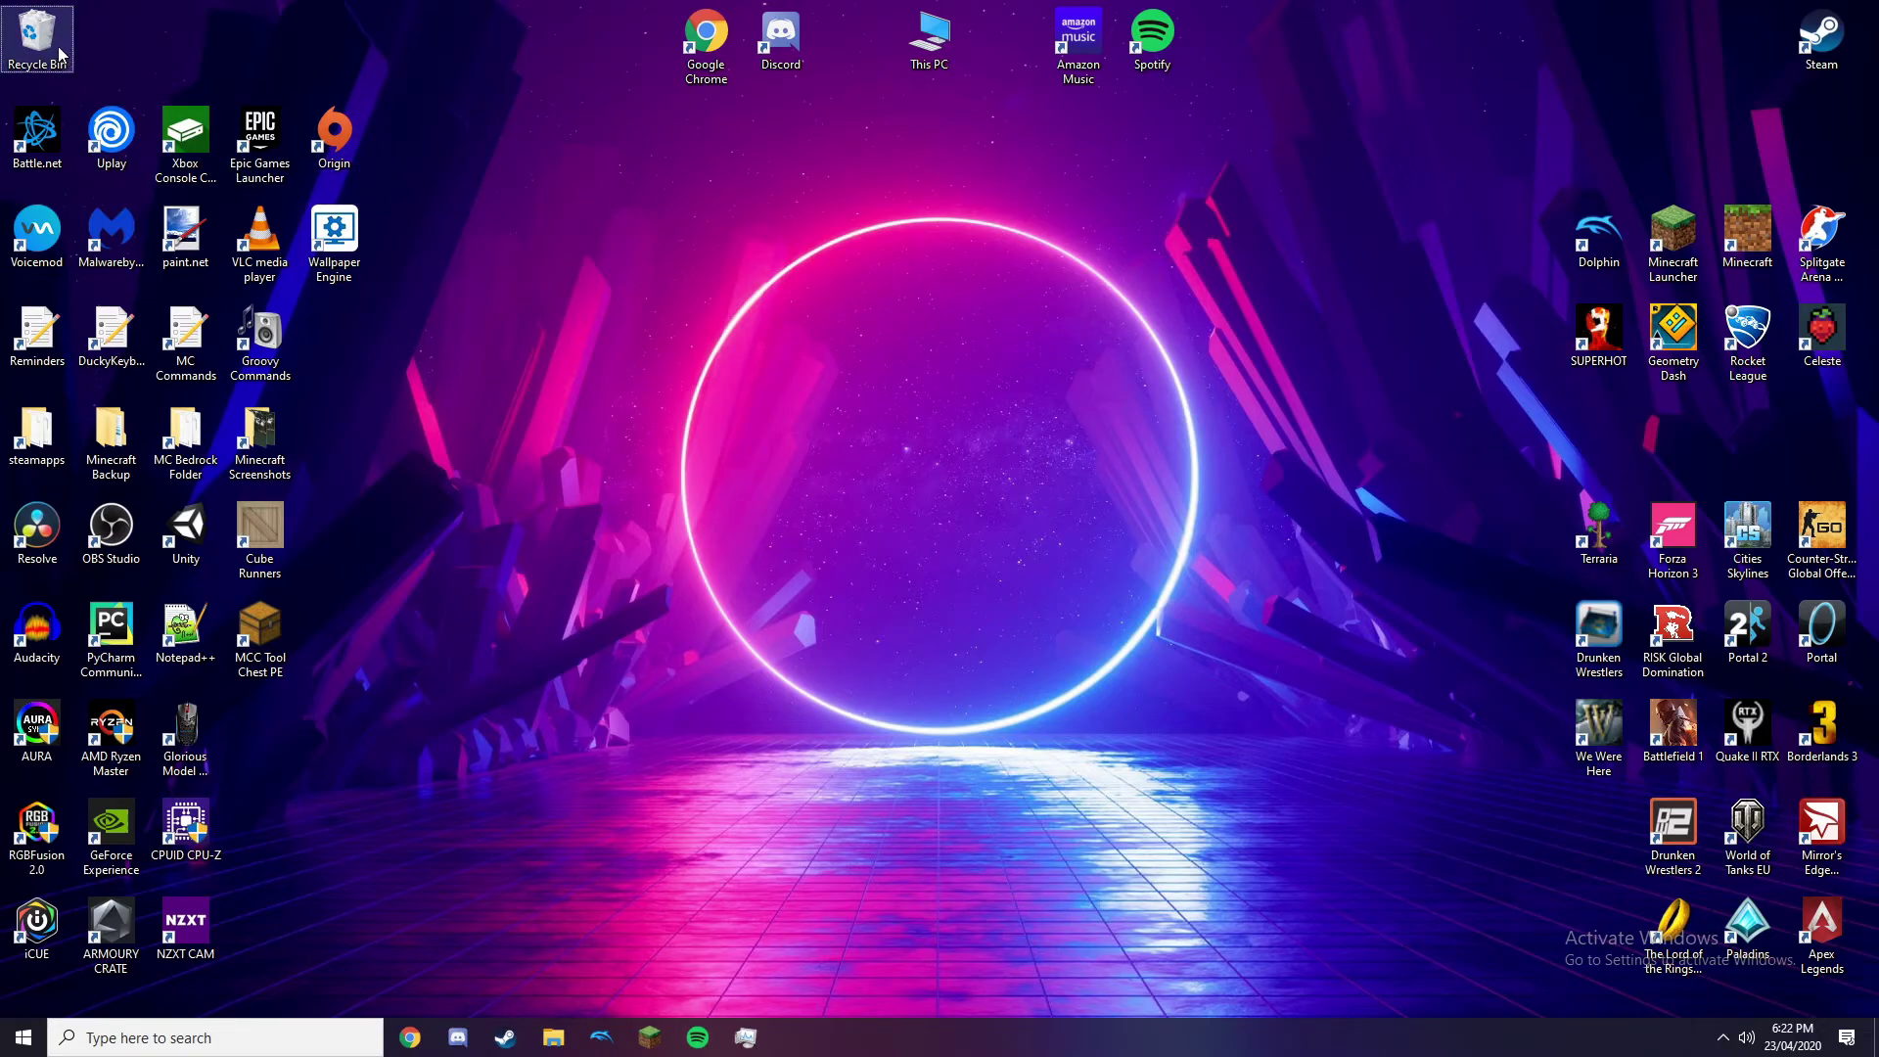
- Clear the desktop icon selection by clicking empty desktop space
left_click(37, 137)
left_click(78, 91)
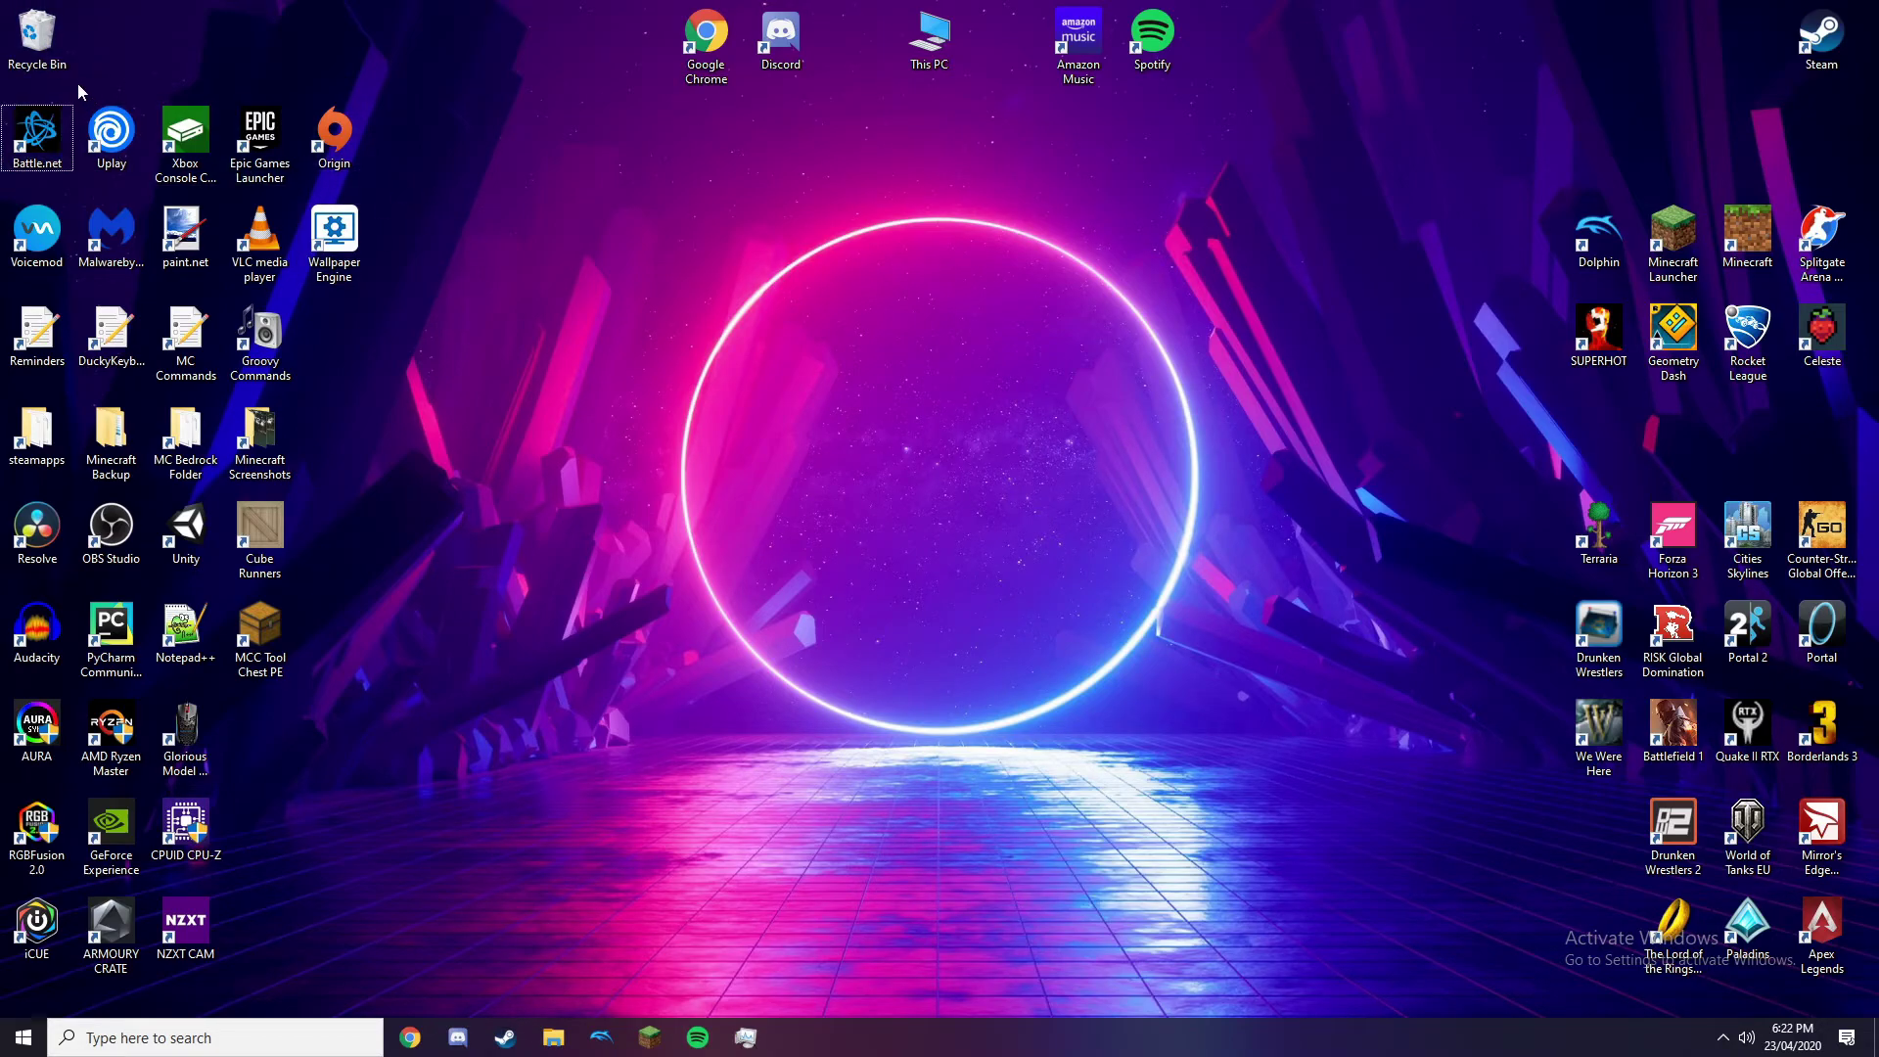
left_click(260, 137)
left_click(528, 597)
- Restart Windows Explorer in Task Manager, then move and minimize Task Manager
left_click(746, 1037)
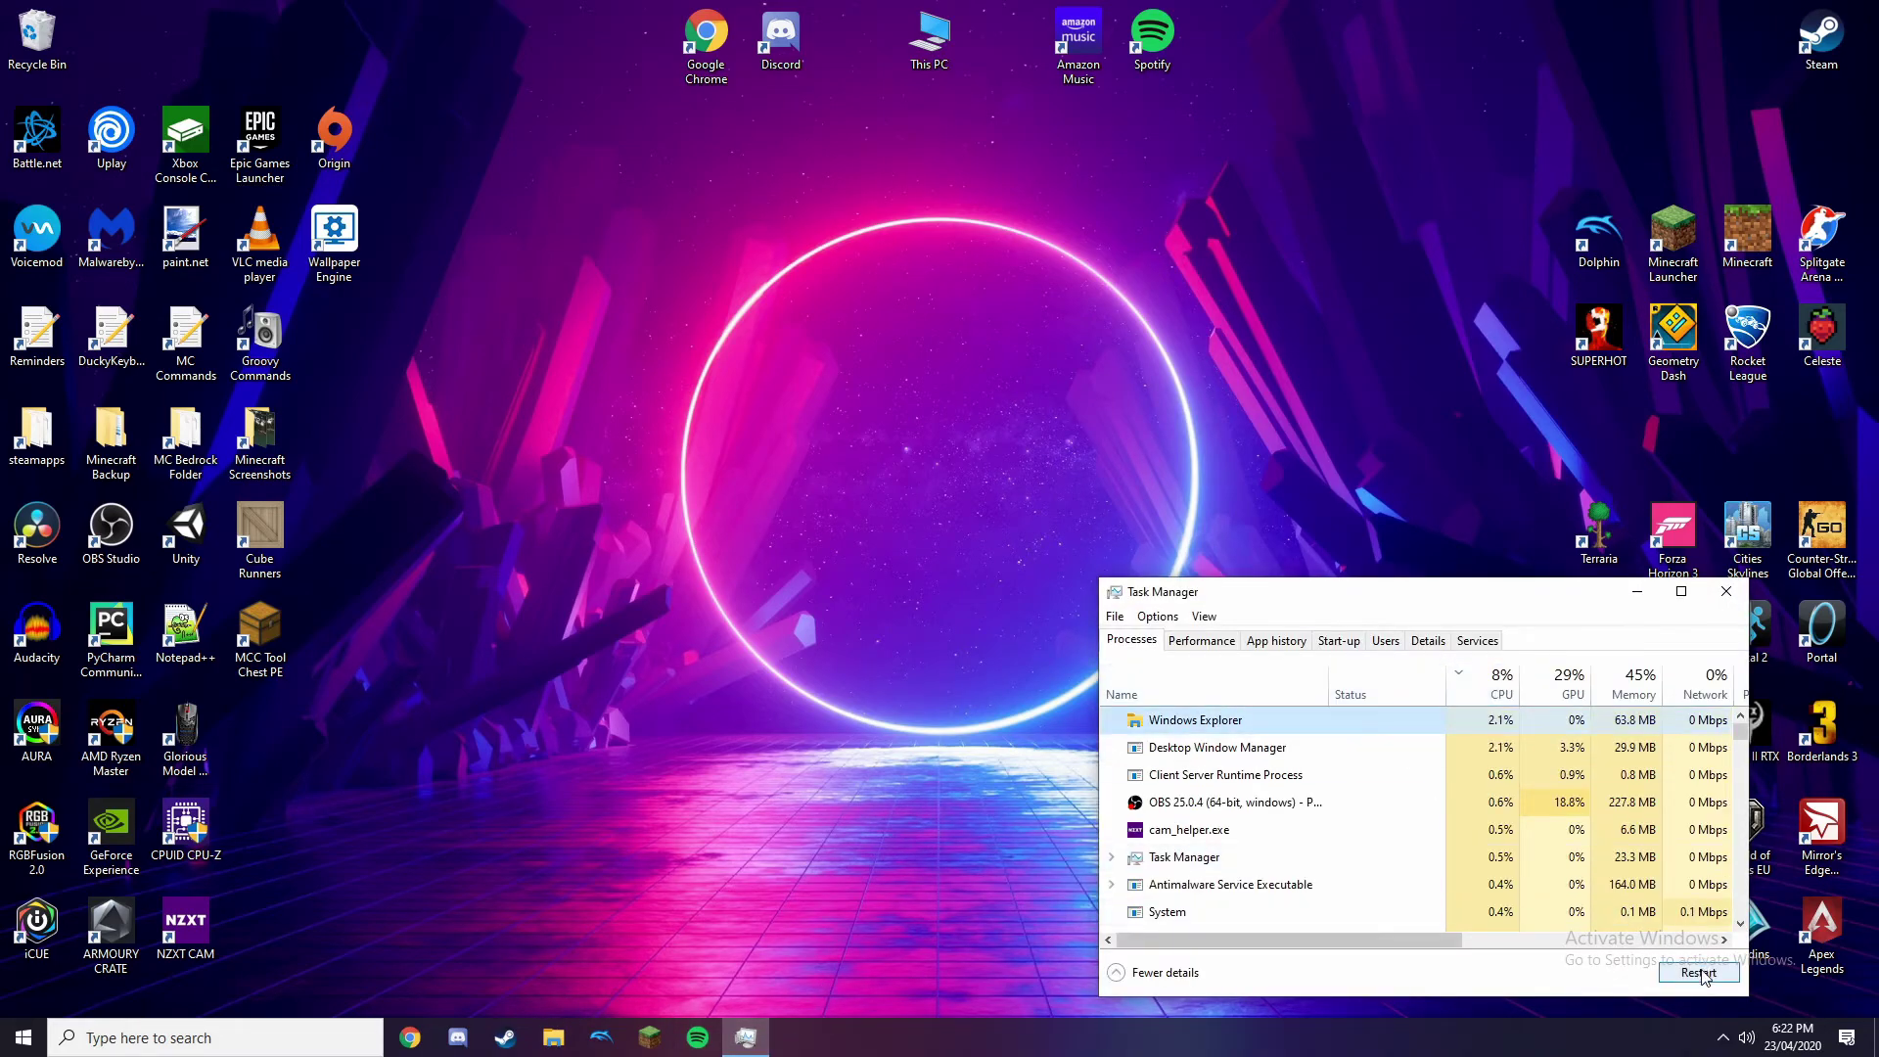
left_click(1700, 974)
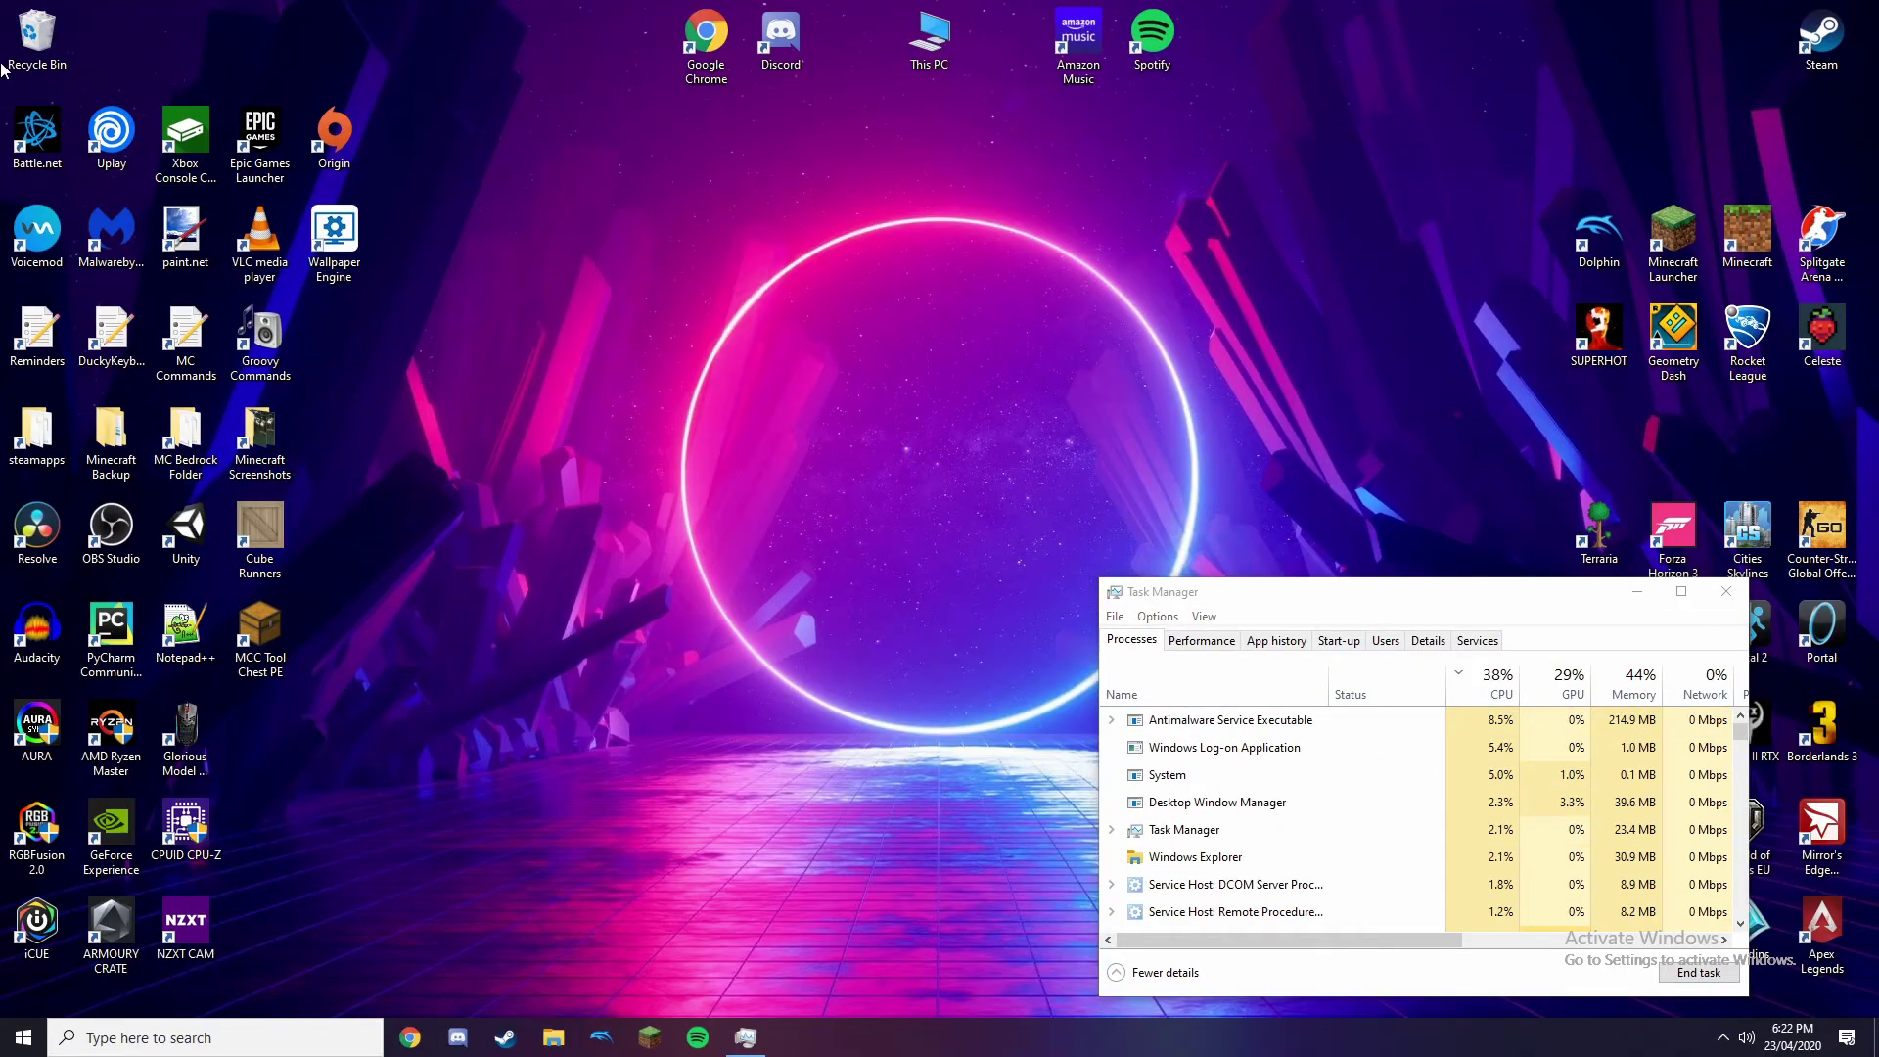
left_click_drag(1567, 595, 861, 469)
left_click(937, 466)
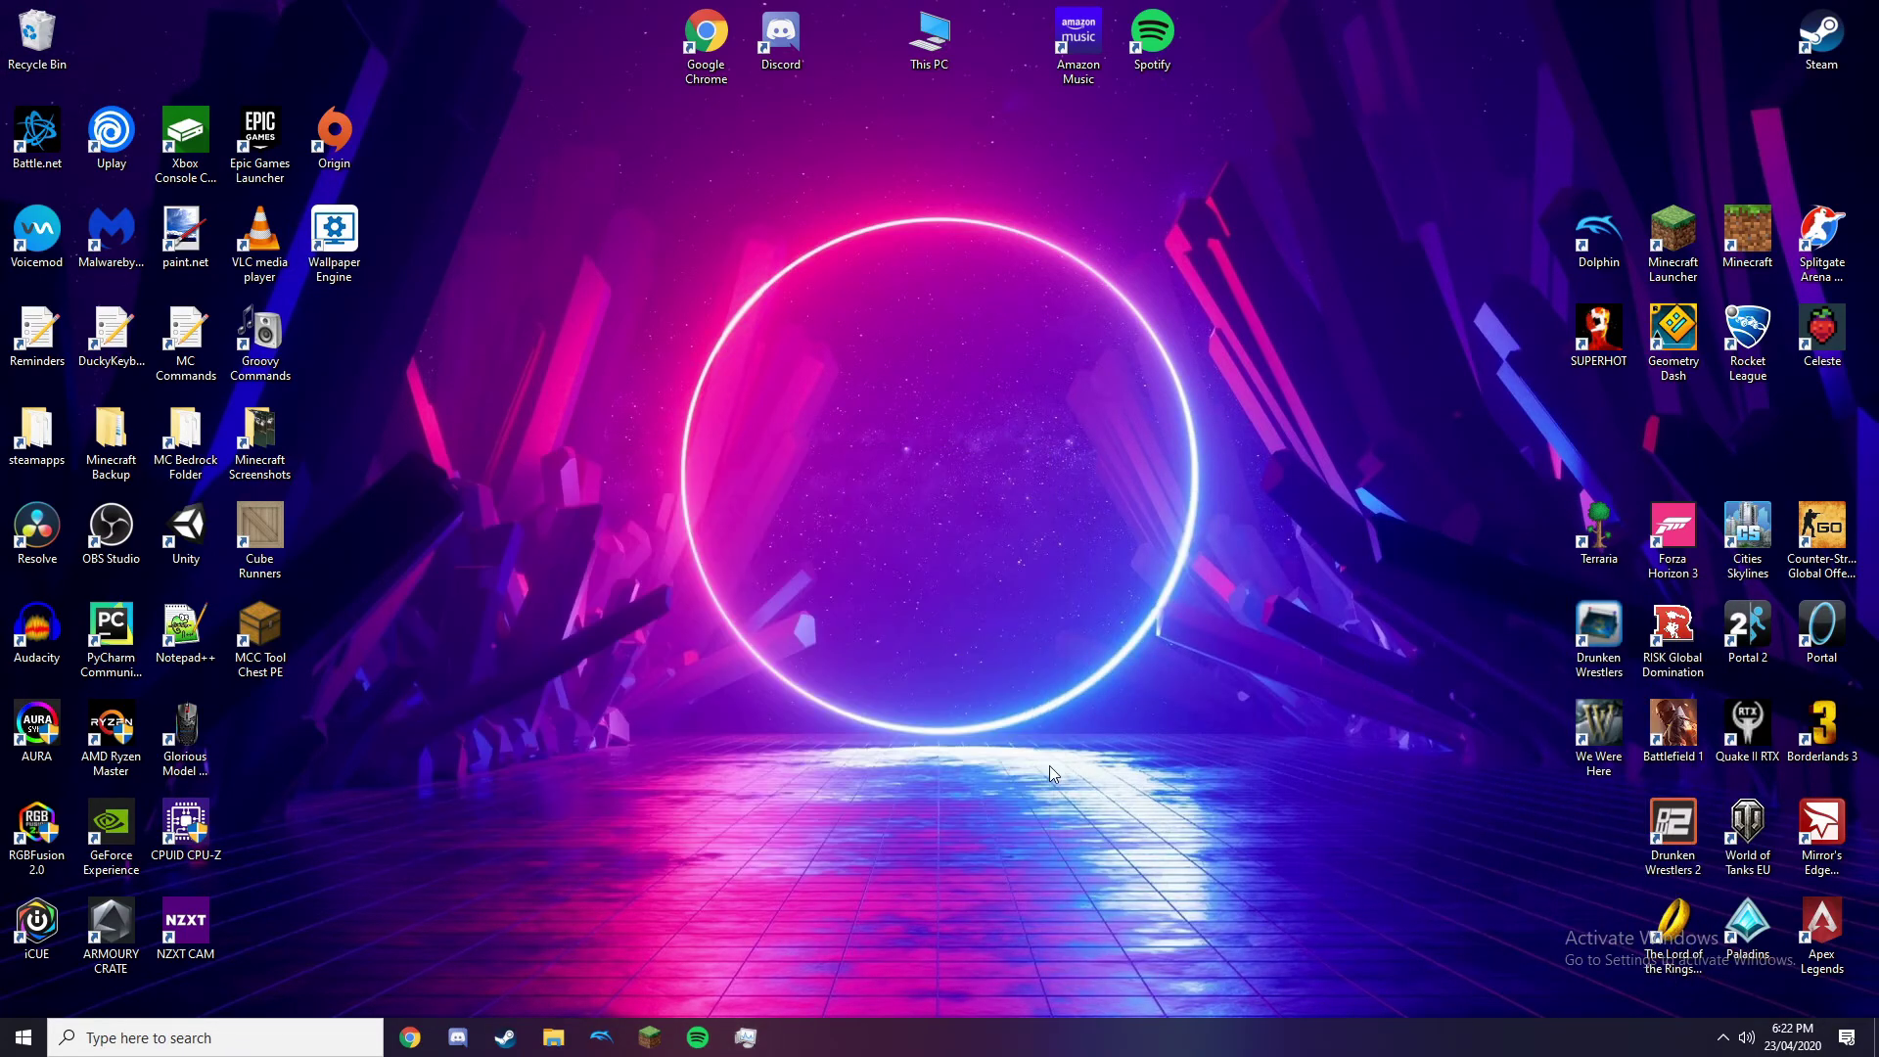